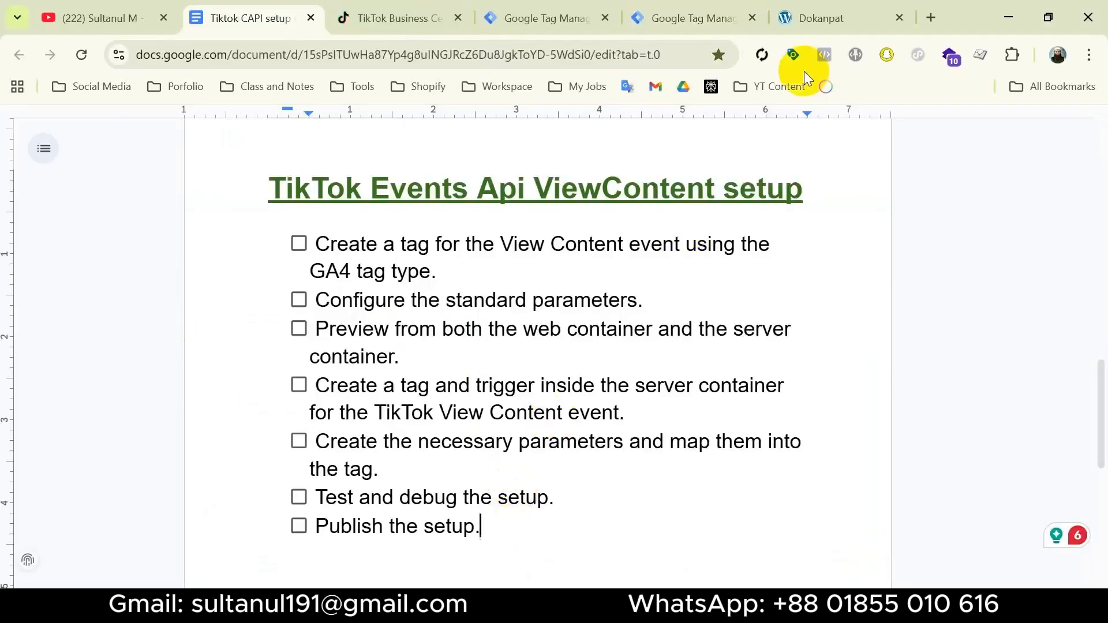
Look through the Dokanpat store, its web and server Tag Manager containers, TikTok Business Center and the ViewContent setup checklist
{"action": "left_click", "coordinate": [817, 23]}
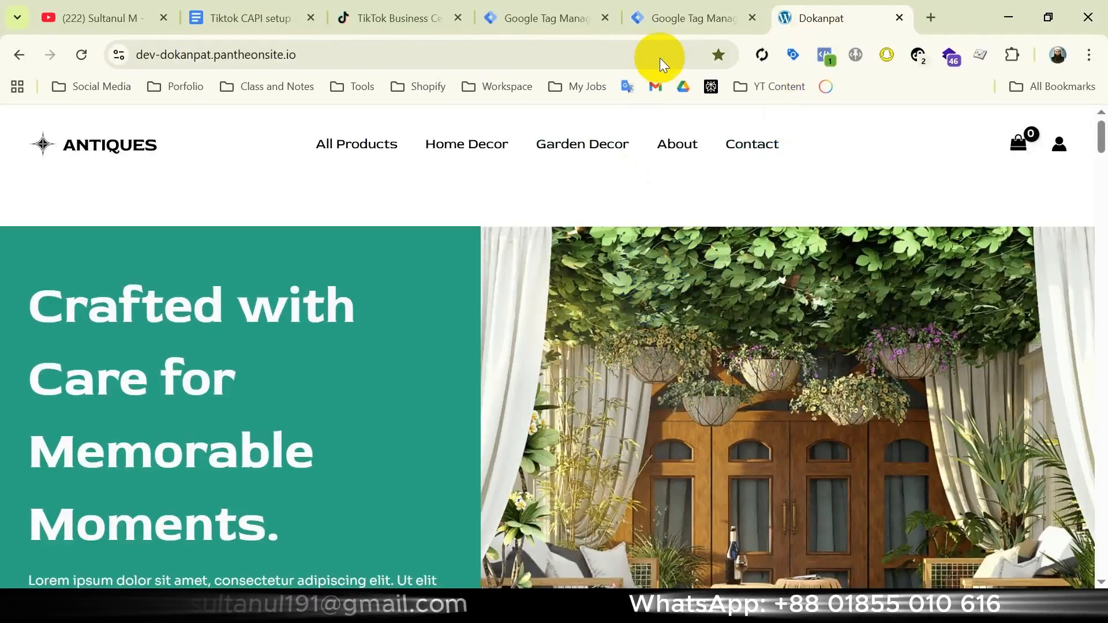
{"action": "left_click", "coordinate": [687, 20]}
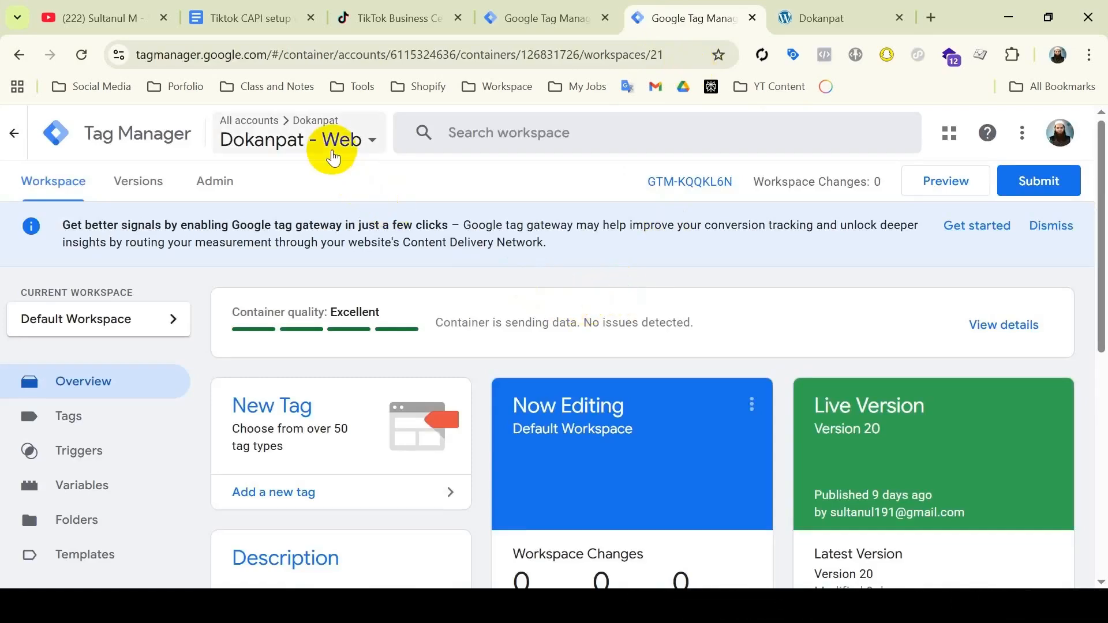
{"action": "left_click", "coordinate": [541, 18]}
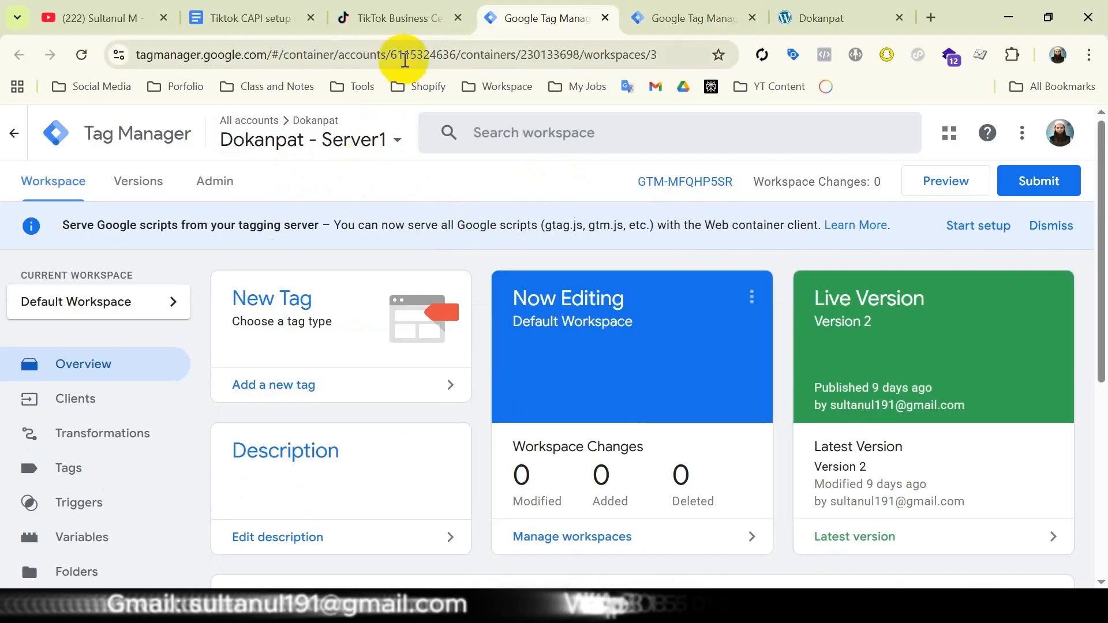
{"action": "left_click", "coordinate": [395, 20]}
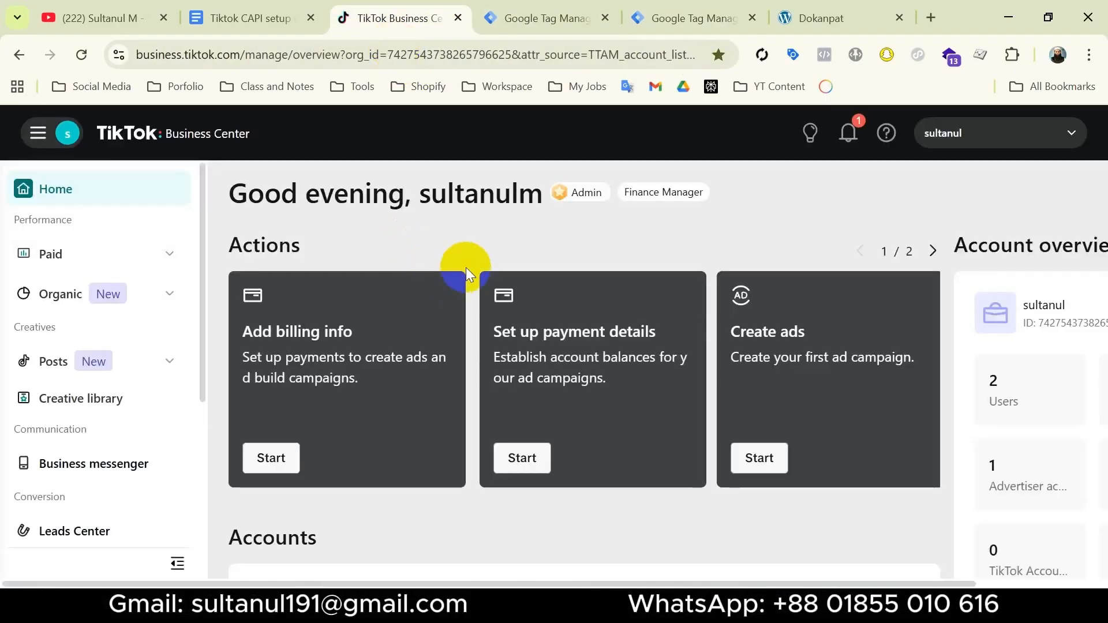
{"action": "left_click", "coordinate": [280, 22]}
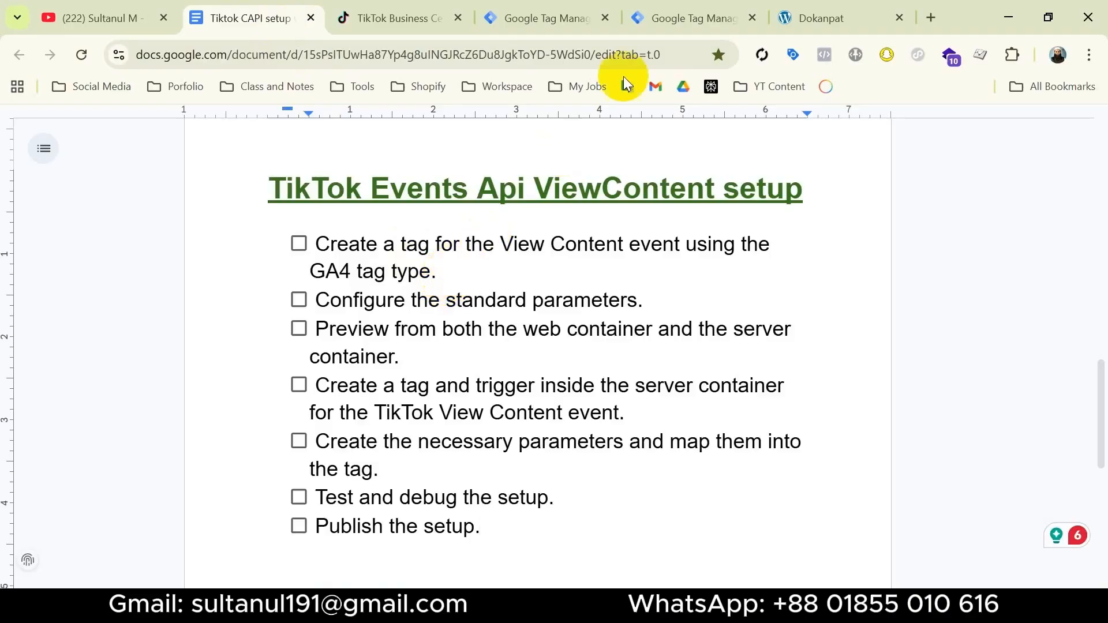
Start a new tag in the Dokanpat - Web container using the Google Analytics: GA4 Event tag type
{"action": "left_click", "coordinate": [669, 19]}
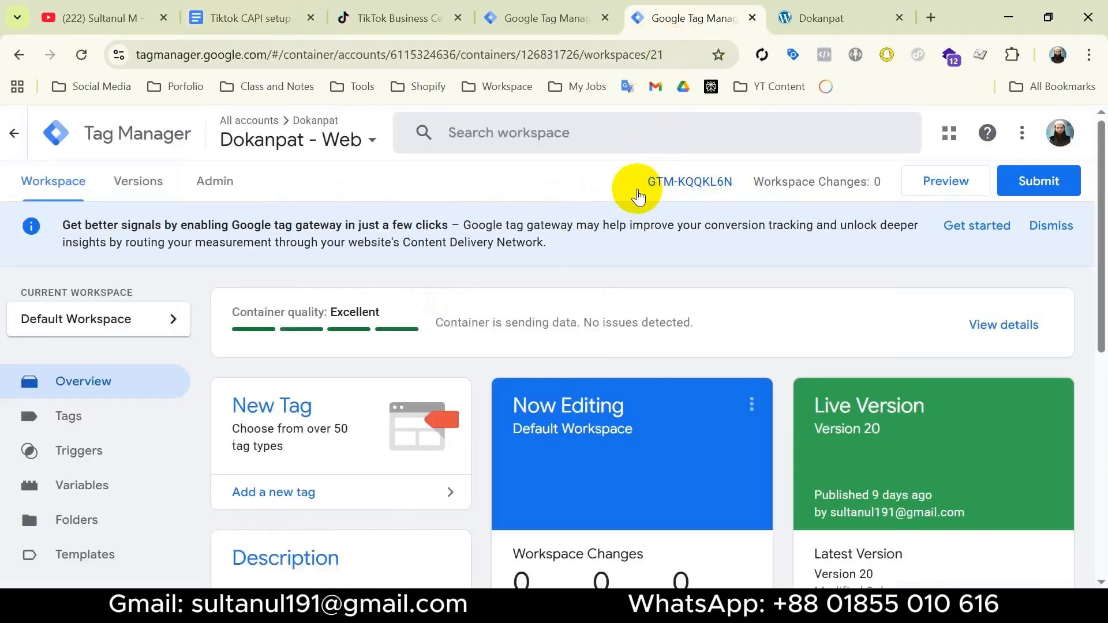
{"action": "left_click", "coordinate": [116, 414]}
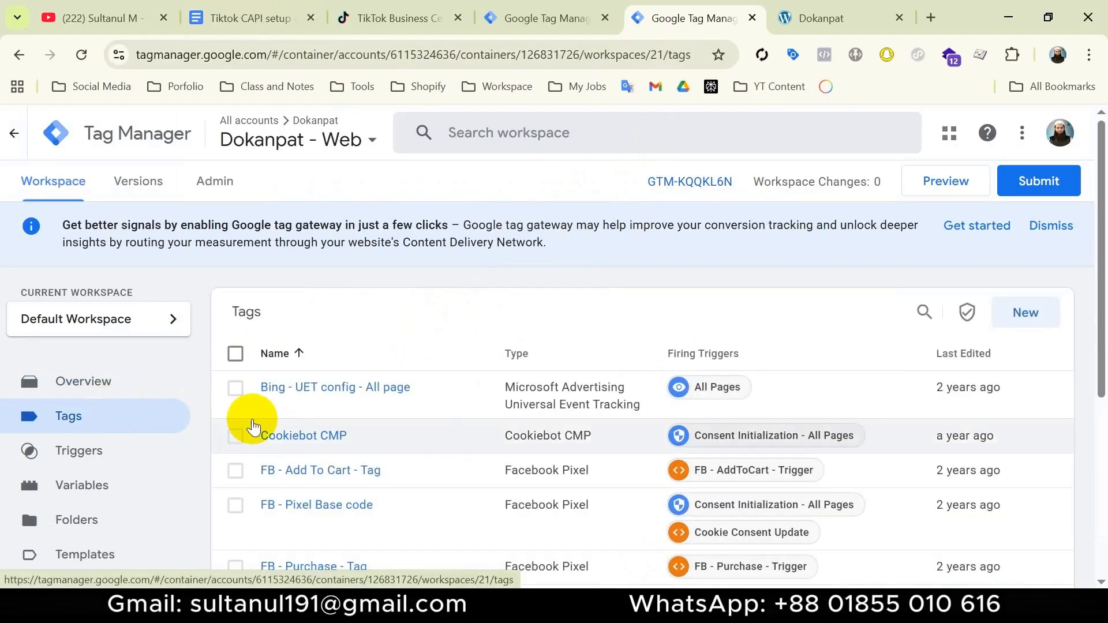
{"action": "left_click", "coordinate": [1033, 316]}
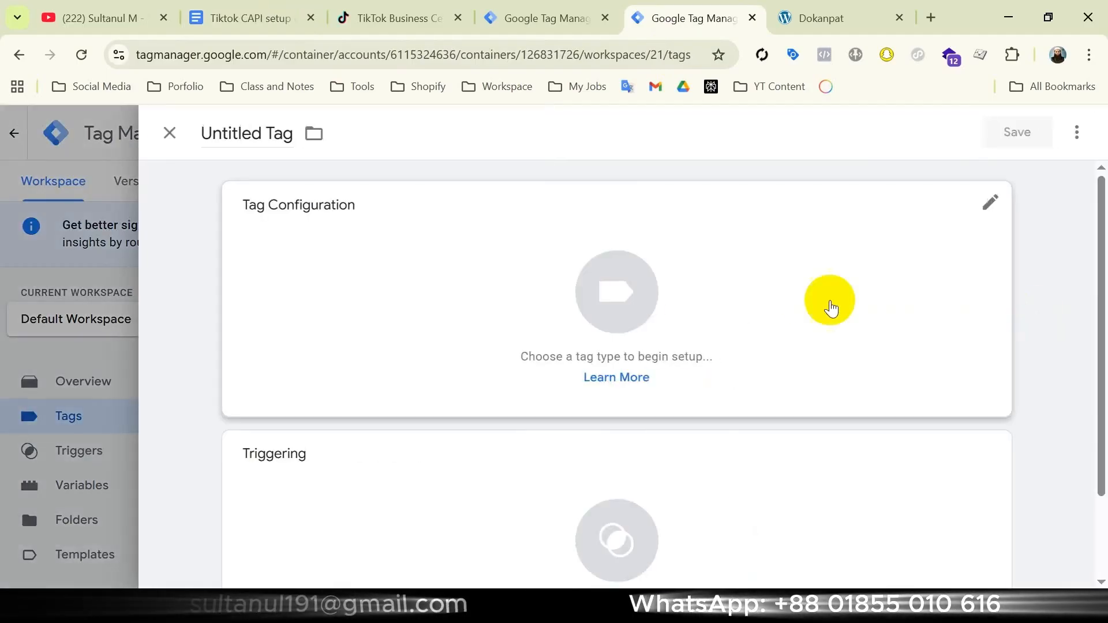
{"action": "left_click", "coordinate": [802, 300]}
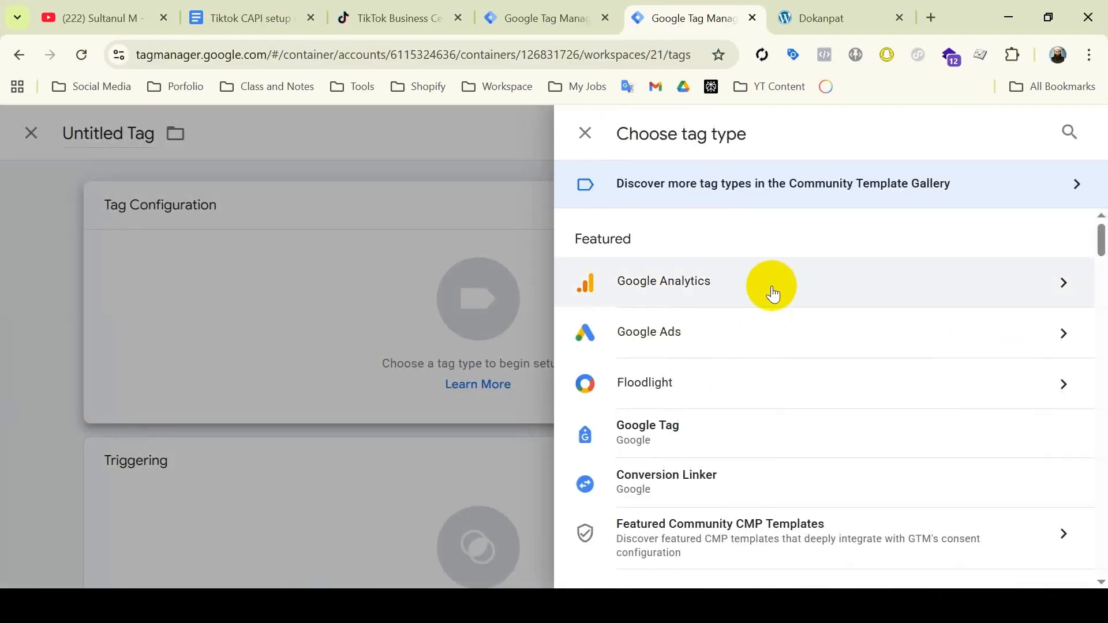
{"action": "left_click", "coordinate": [743, 293]}
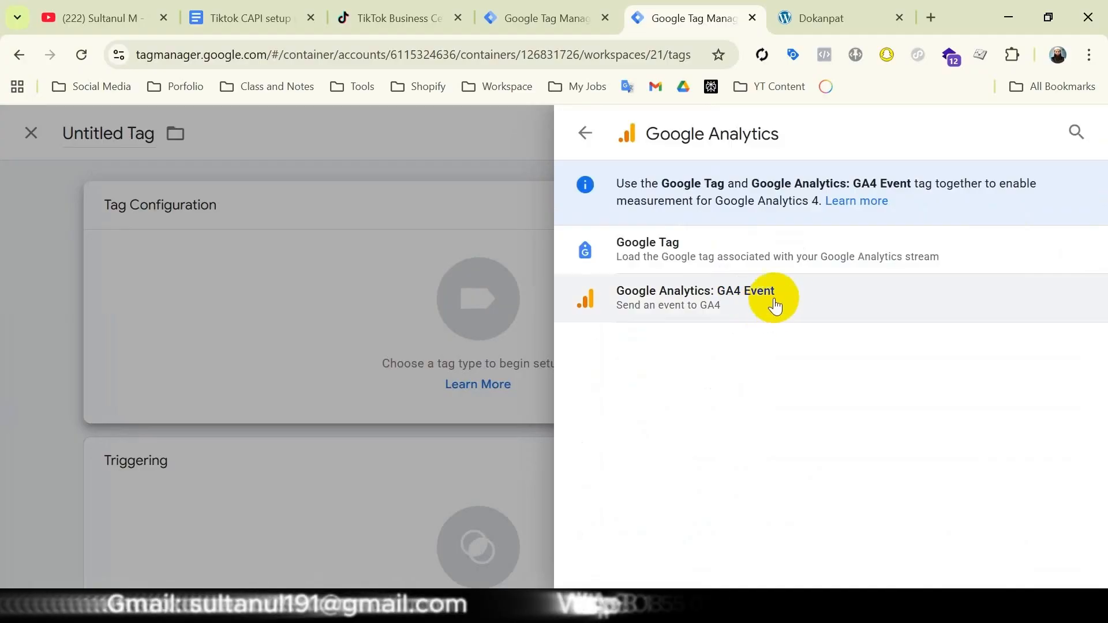
{"action": "left_click", "coordinate": [790, 304]}
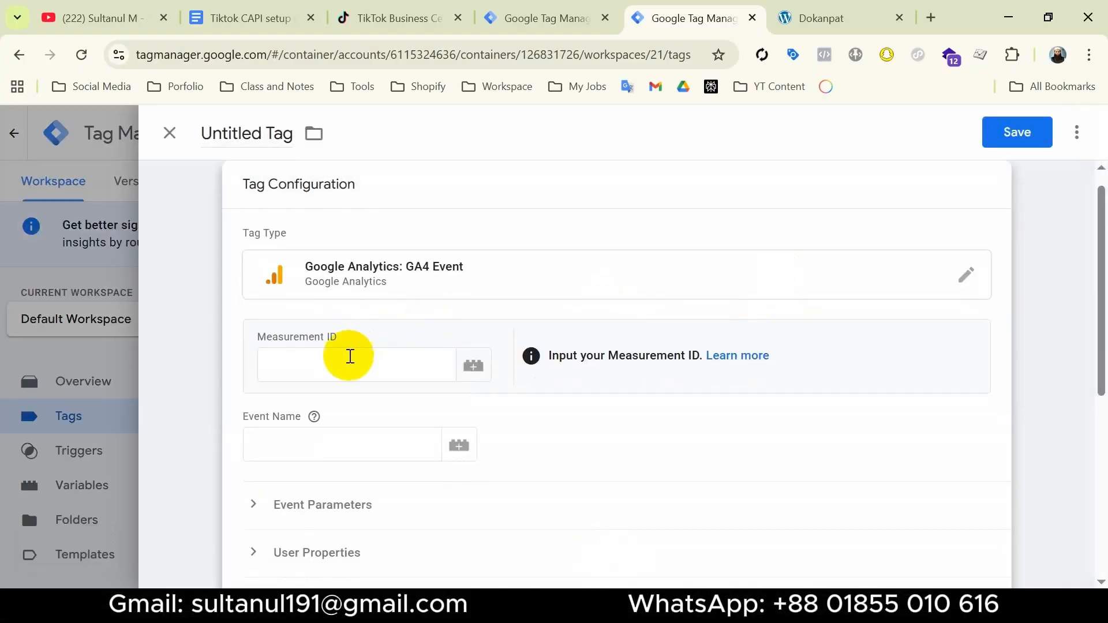
{"action": "left_click", "coordinate": [349, 358]}
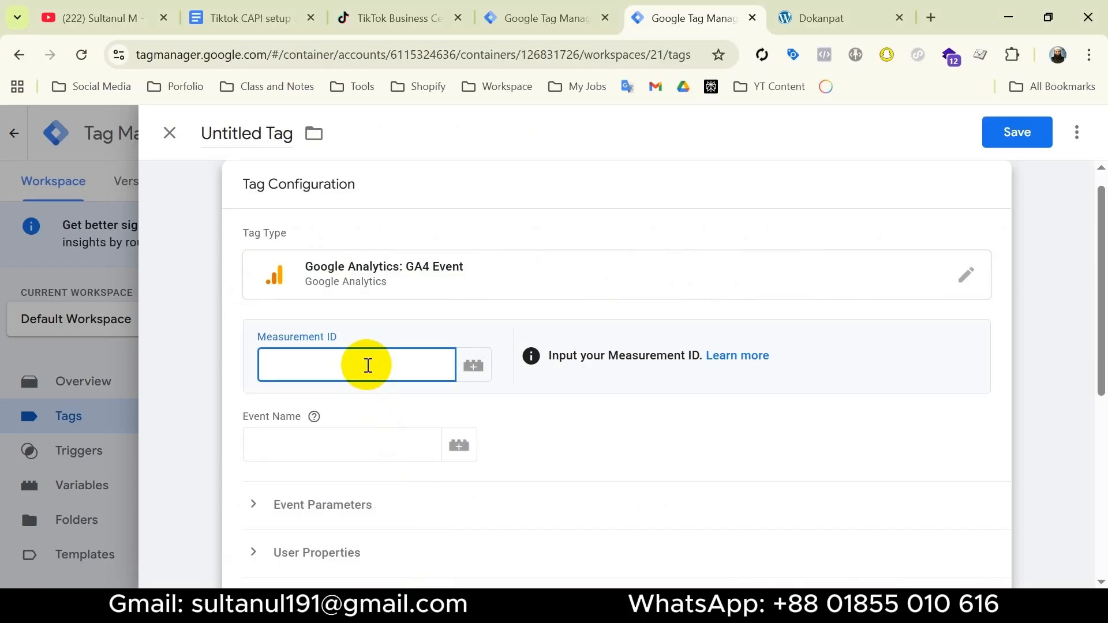
{"action": "type", "text": "G-1010101010"}
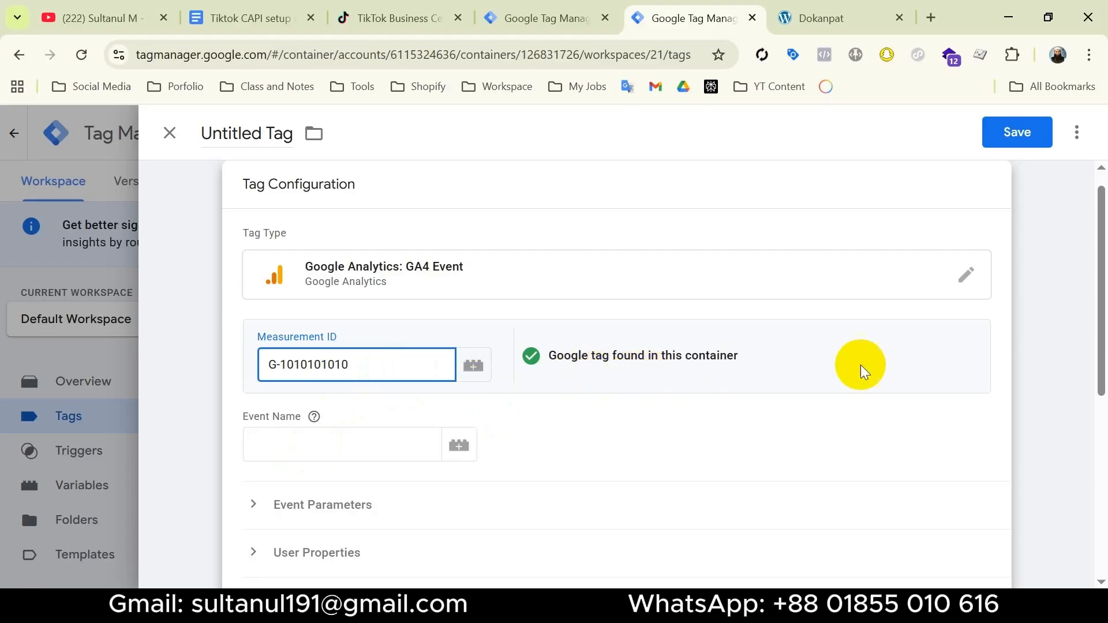
{"action": "left_click", "coordinate": [349, 444]}
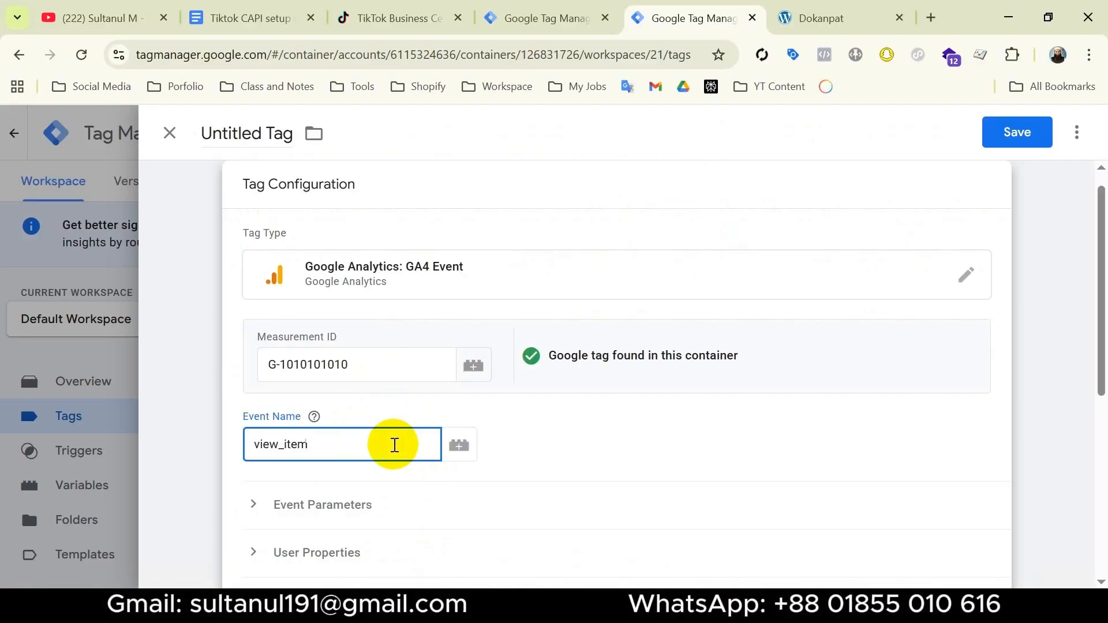
Expand the tag's event parameters and add eight empty parameter rows
{"action": "left_click", "coordinate": [352, 510]}
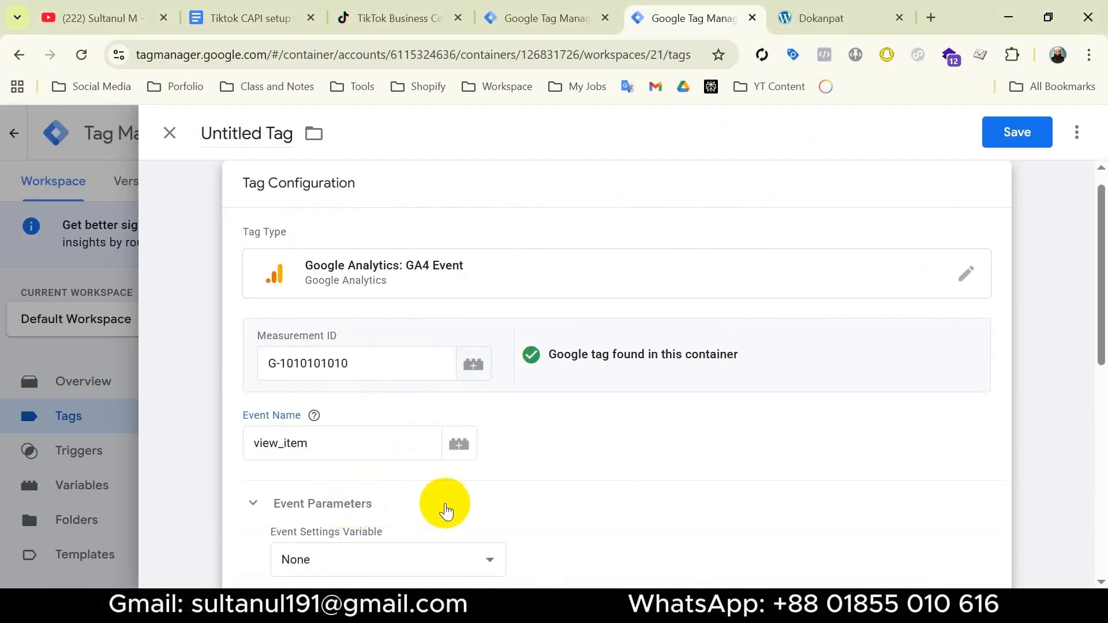
{"action": "scroll", "coordinate": [404, 439], "scroll_direction": "down", "scroll_amount": 4}
{"action": "left_click", "coordinate": [370, 369]}
{"action": "scroll", "coordinate": [443, 444], "scroll_direction": "down", "scroll_amount": 1}
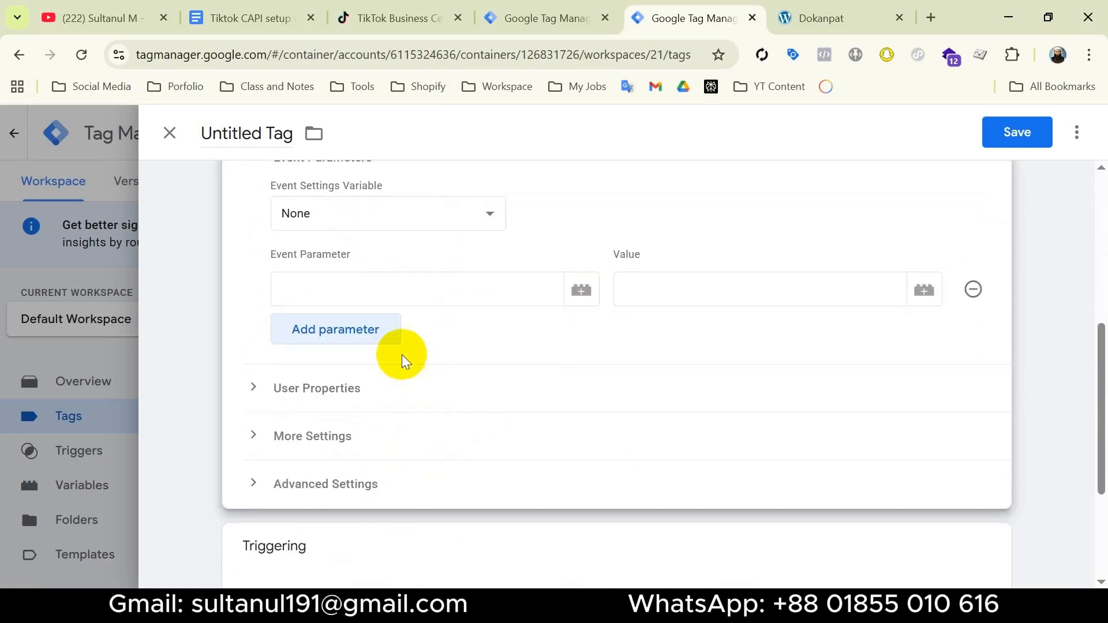
{"action": "left_click", "coordinate": [360, 337]}
{"action": "left_click", "coordinate": [366, 382]}
{"action": "left_click", "coordinate": [368, 428]}
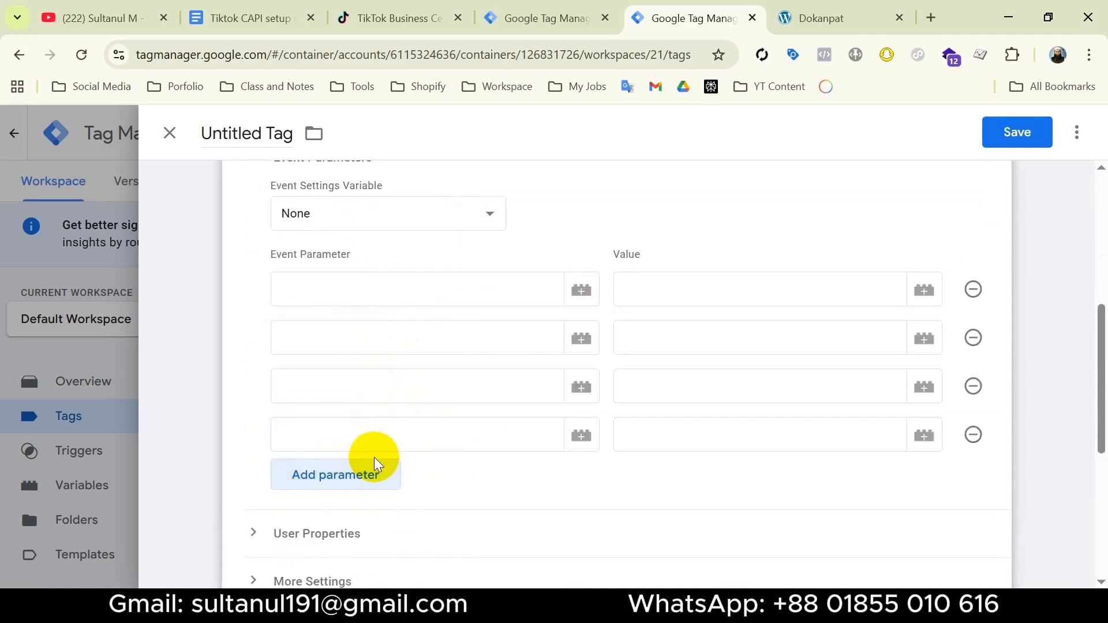
{"action": "left_click", "coordinate": [372, 472]}
{"action": "left_click", "coordinate": [373, 515]}
{"action": "left_click", "coordinate": [371, 569]}
{"action": "scroll", "coordinate": [470, 532], "scroll_direction": "down", "scroll_amount": 1}
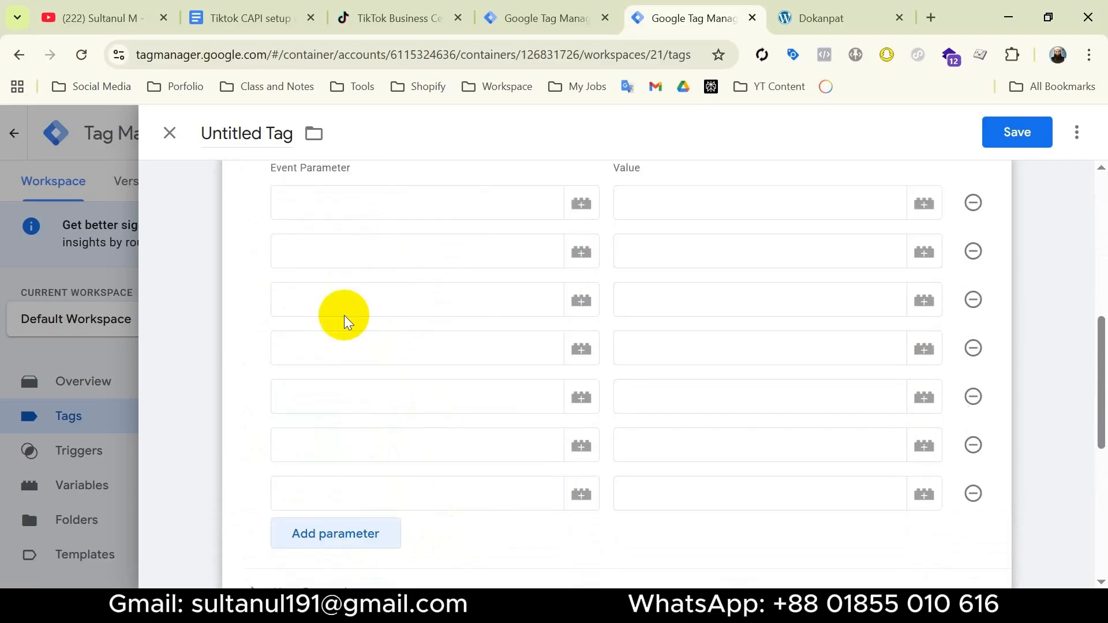
{"action": "left_click", "coordinate": [343, 546]}
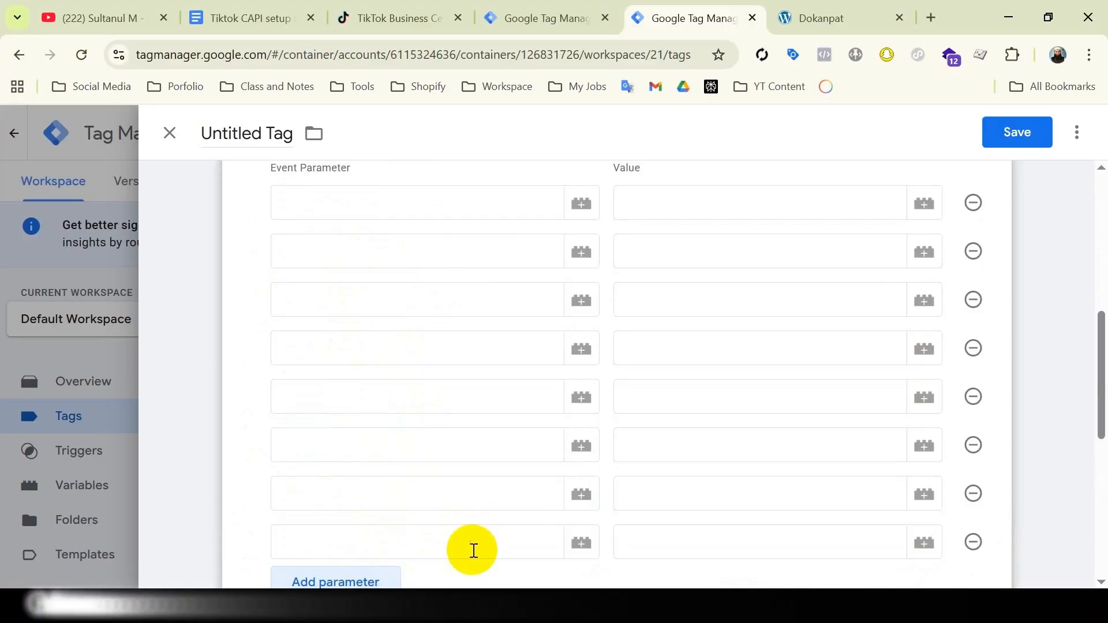
Name the first four event parameters content_id, content_type, value and currency
{"action": "left_click", "coordinate": [415, 202]}
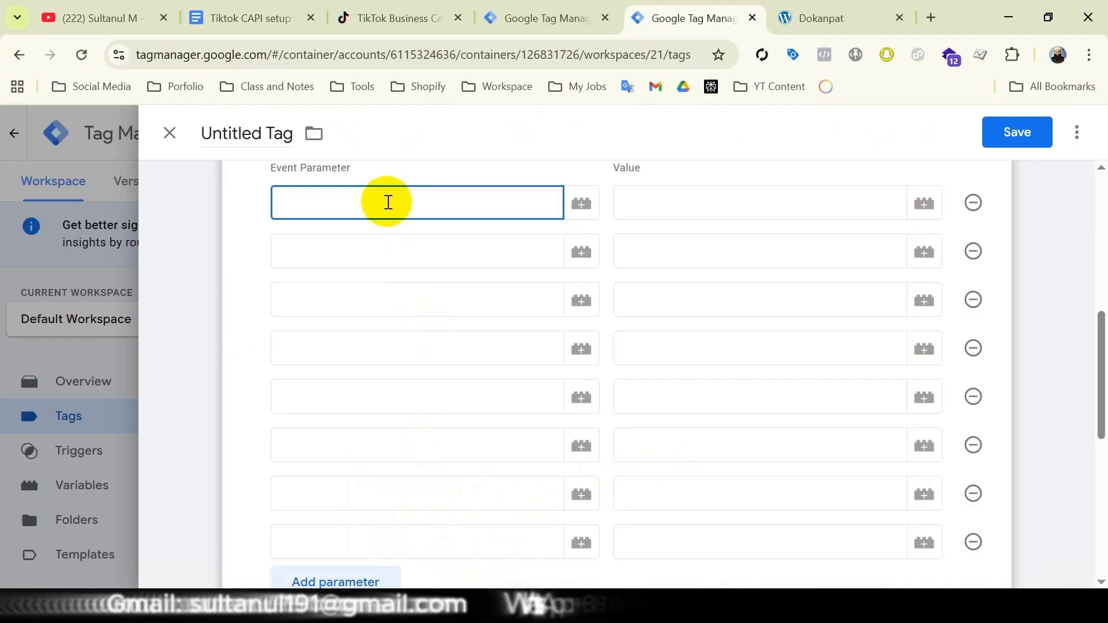
{"action": "type", "text": "content_id"}
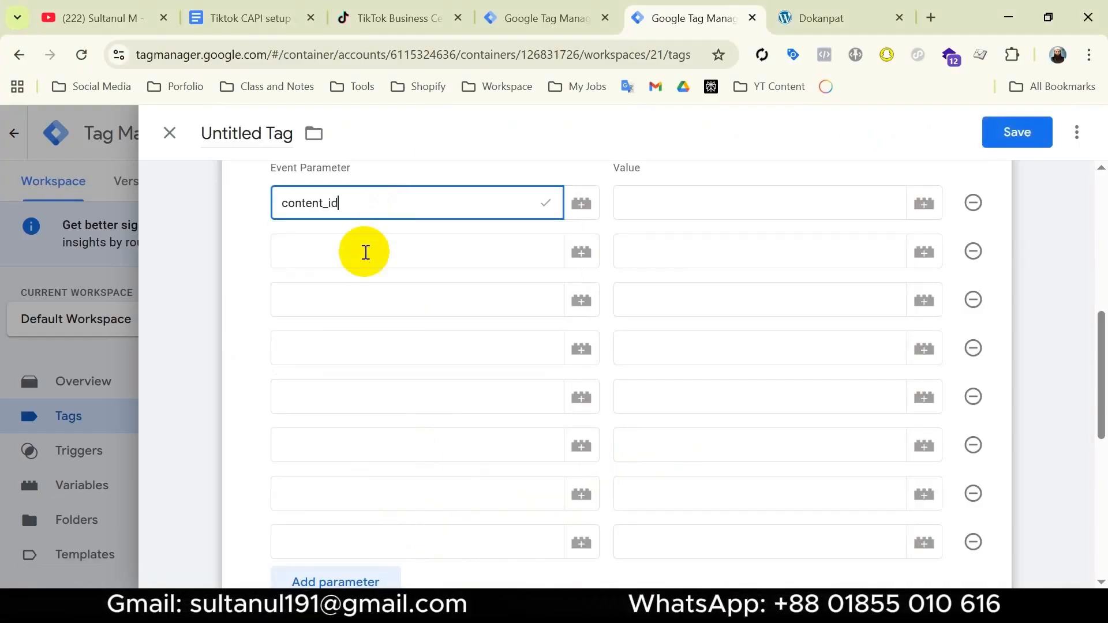
{"action": "left_click", "coordinate": [363, 250]}
{"action": "type", "text": "content_type"}
{"action": "left_click", "coordinate": [362, 296]}
{"action": "type", "text": "value"}
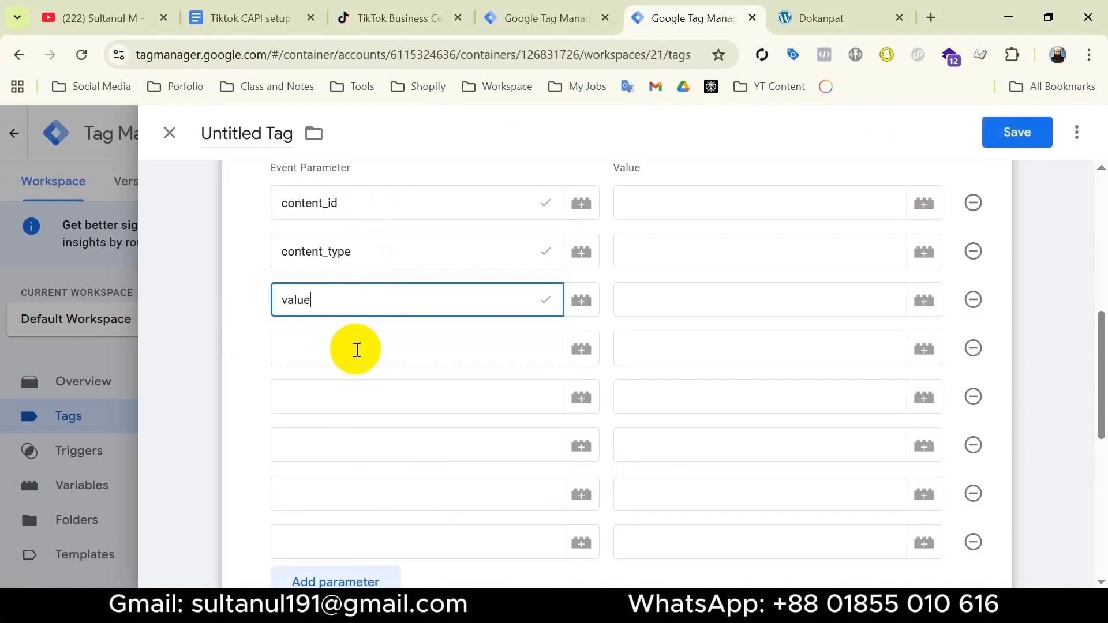
{"action": "left_click", "coordinate": [359, 349]}
{"action": "type", "text": "currency"}
Name the remaining four event parameters description, quantity, external_id and event_id
{"action": "left_click", "coordinate": [349, 395]}
{"action": "type", "text": "descripti"}
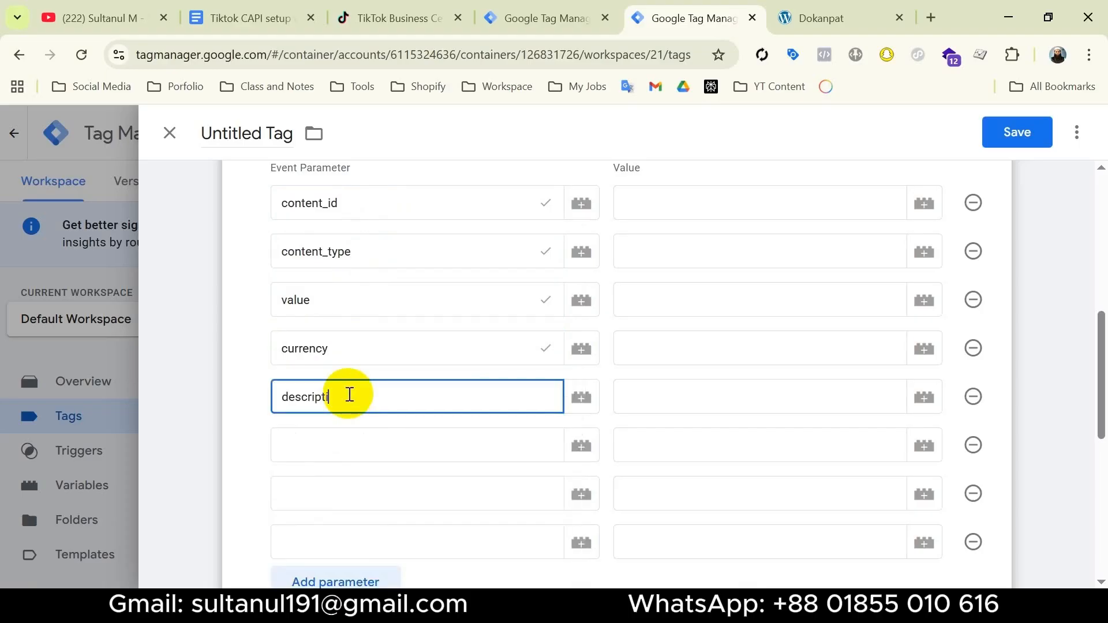
{"action": "type", "text": "on"}
{"action": "left_click", "coordinate": [359, 446]}
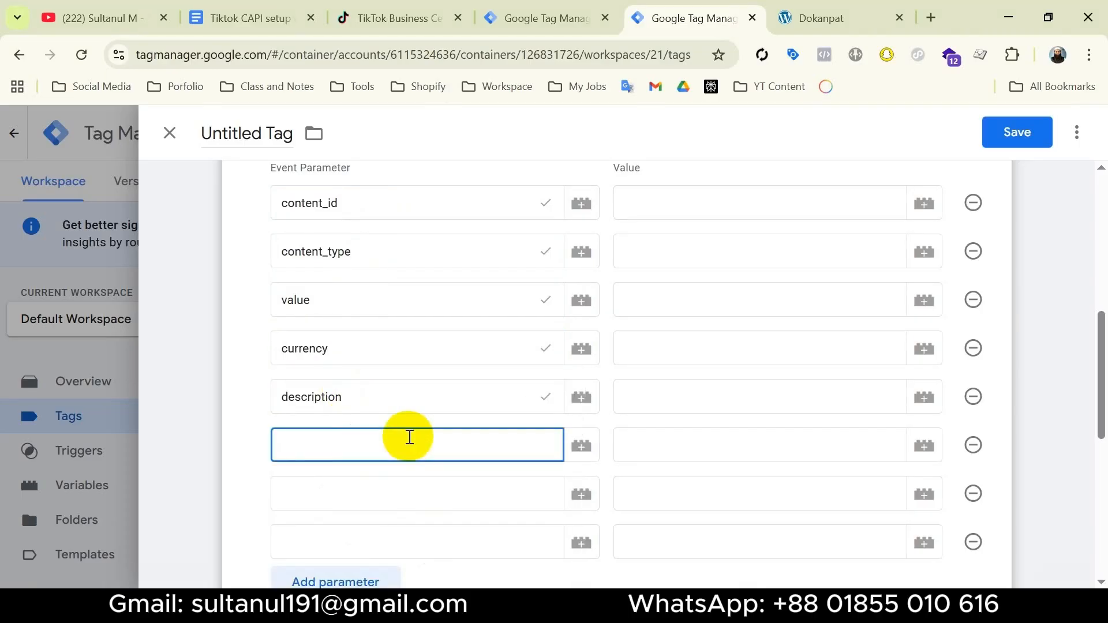
{"action": "type", "text": "quantity"}
{"action": "left_click", "coordinate": [418, 494]}
{"action": "type", "text": "external_"}
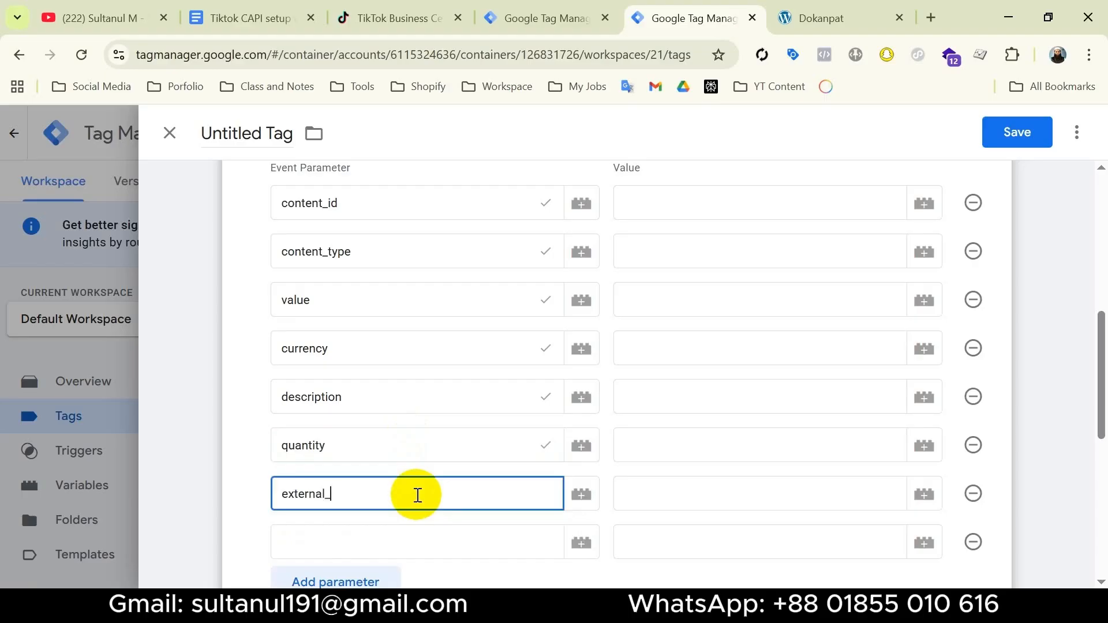
{"action": "type", "text": "id"}
{"action": "left_click", "coordinate": [432, 545]}
{"action": "type", "text": "event_id"}
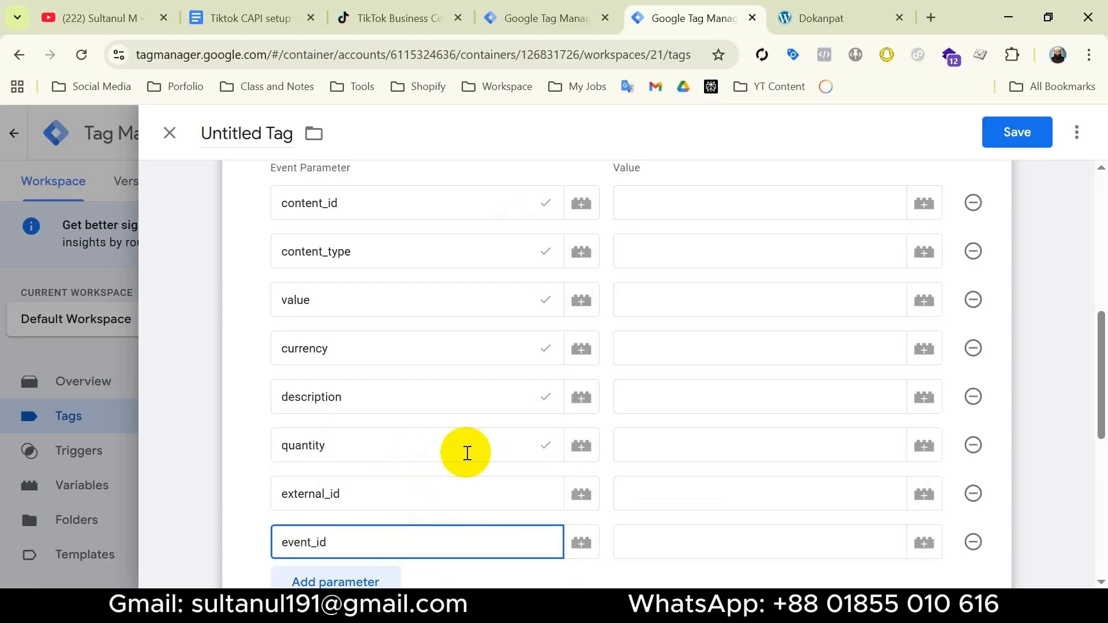
{"action": "left_click", "coordinate": [556, 215]}
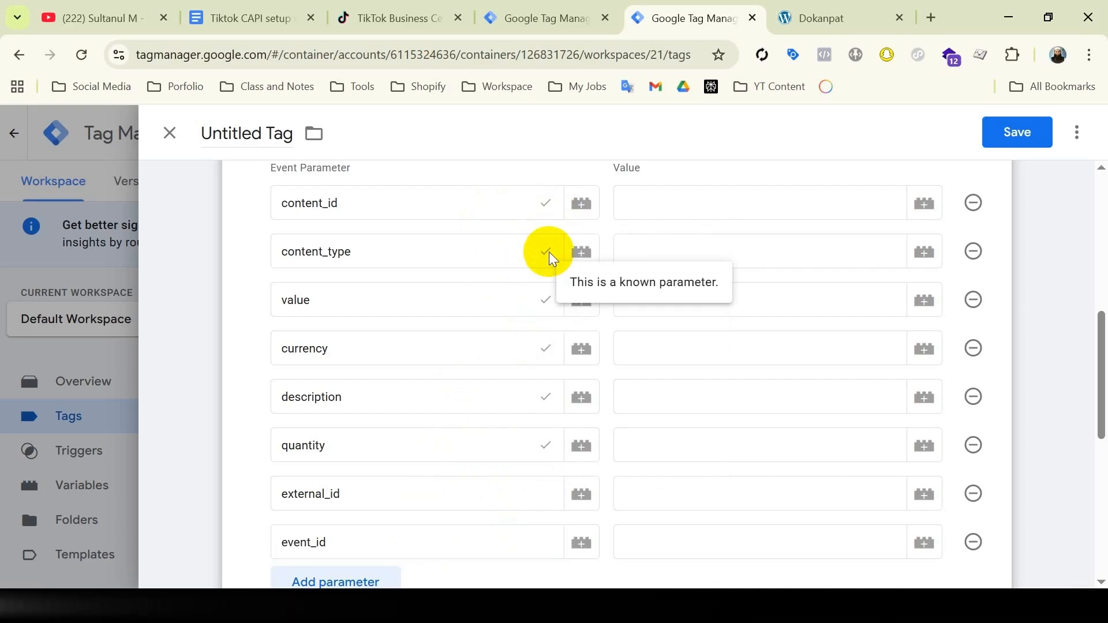
{"action": "left_click", "coordinate": [400, 494]}
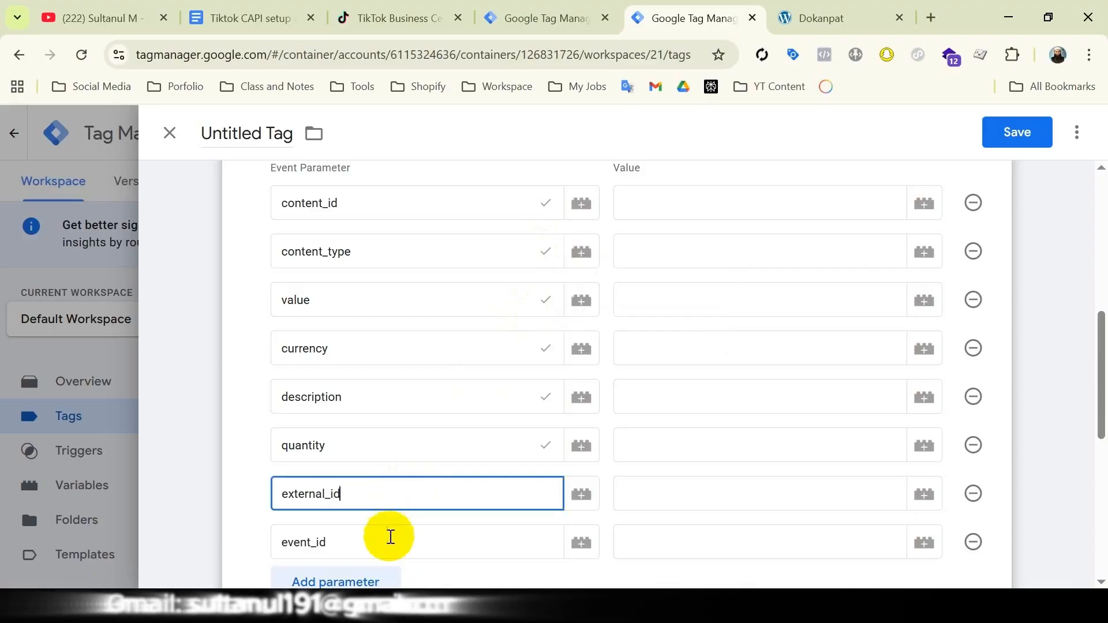
{"action": "left_click", "coordinate": [384, 542]}
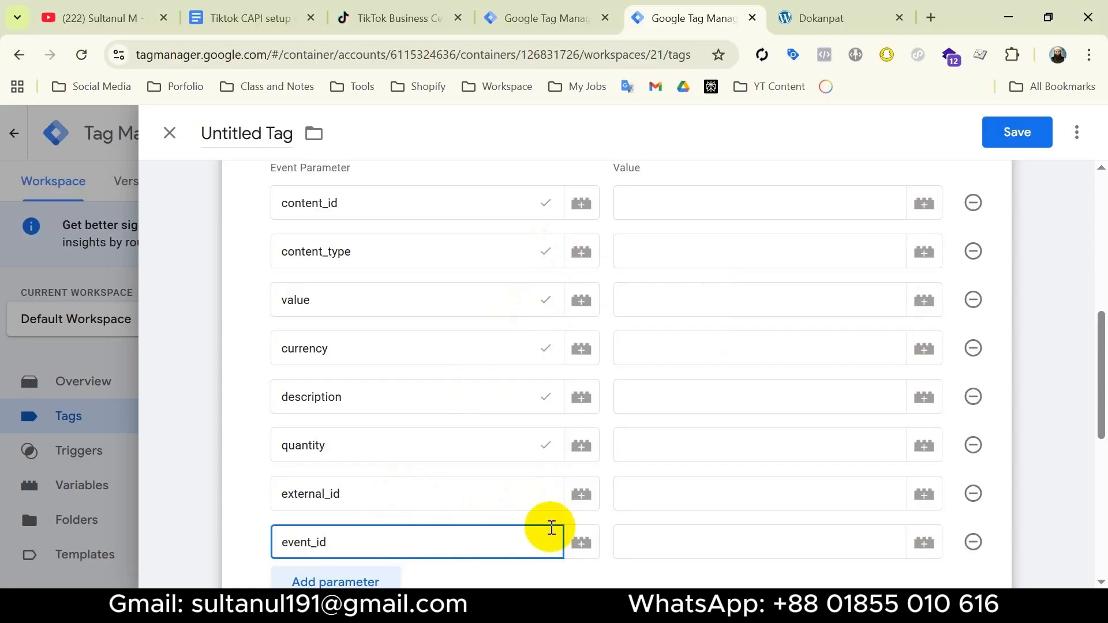
Map the content_id parameter's value to the Item_id data layer variable
{"action": "left_click", "coordinate": [656, 328]}
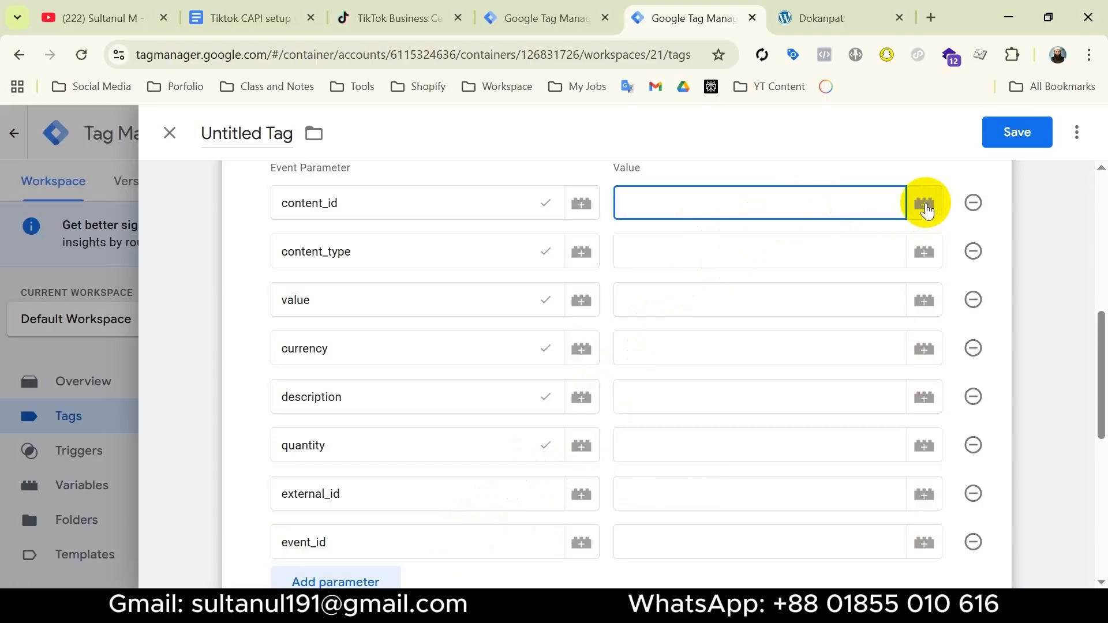
{"action": "left_click", "coordinate": [925, 204]}
{"action": "scroll", "coordinate": [432, 415], "scroll_direction": "down", "scroll_amount": 3}
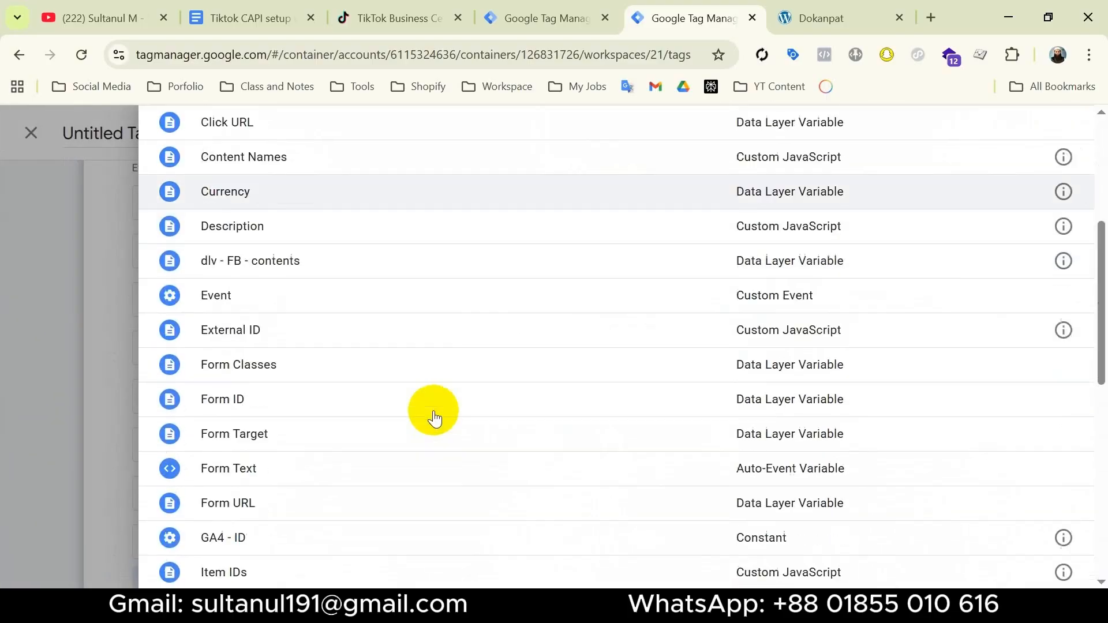
{"action": "scroll", "coordinate": [433, 415], "scroll_direction": "down", "scroll_amount": 3}
{"action": "left_click", "coordinate": [319, 379]}
Set the content_type parameter's value to product and map the value parameter to the Value variable
{"action": "left_click", "coordinate": [717, 257]}
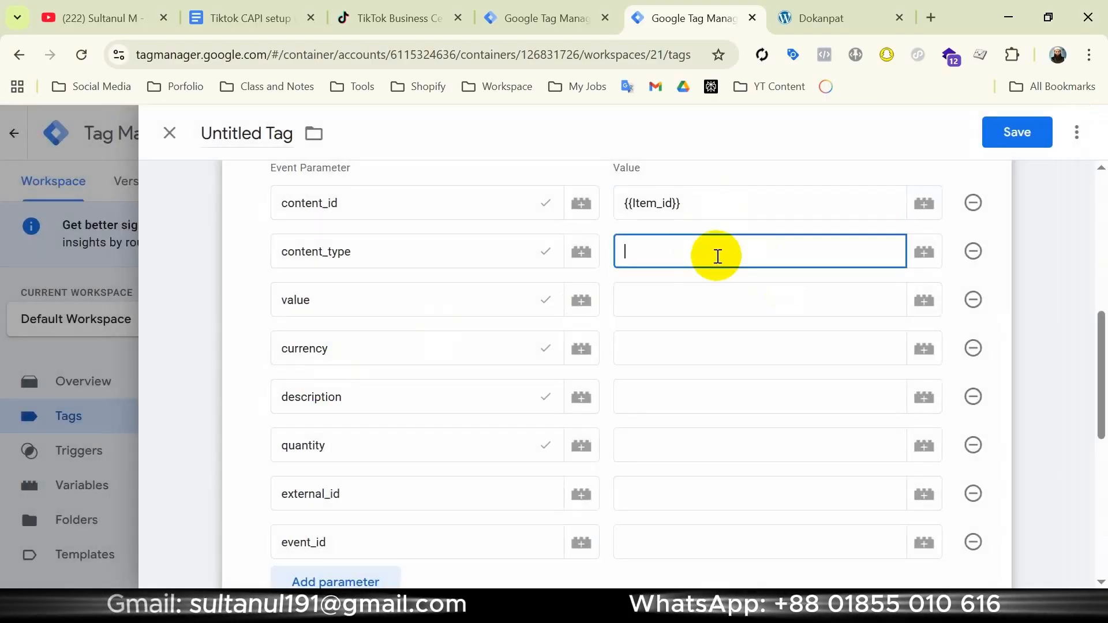
{"action": "type", "text": "produ"}
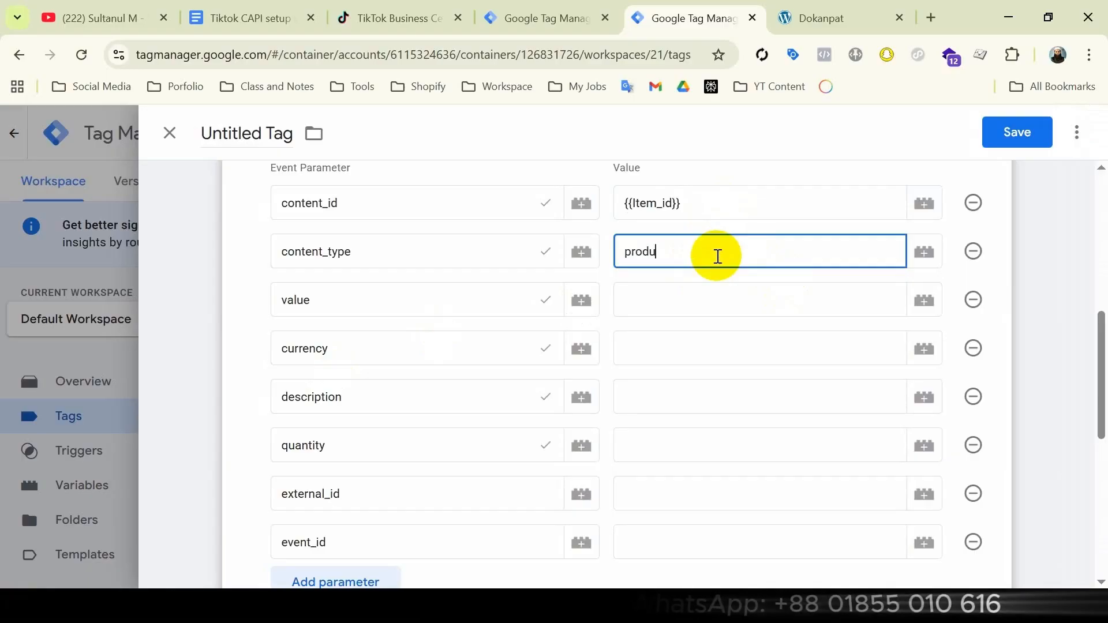
{"action": "type", "text": "ct"}
{"action": "left_click", "coordinate": [924, 300]}
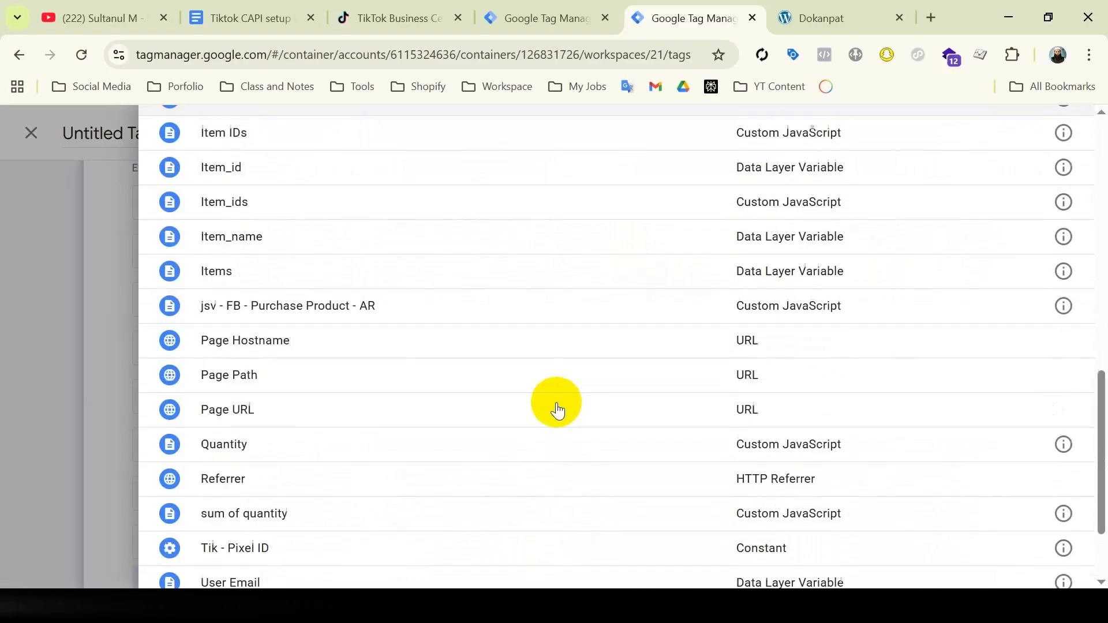
{"action": "scroll", "coordinate": [462, 462], "scroll_direction": "down", "scroll_amount": 2}
{"action": "left_click", "coordinate": [348, 535]}
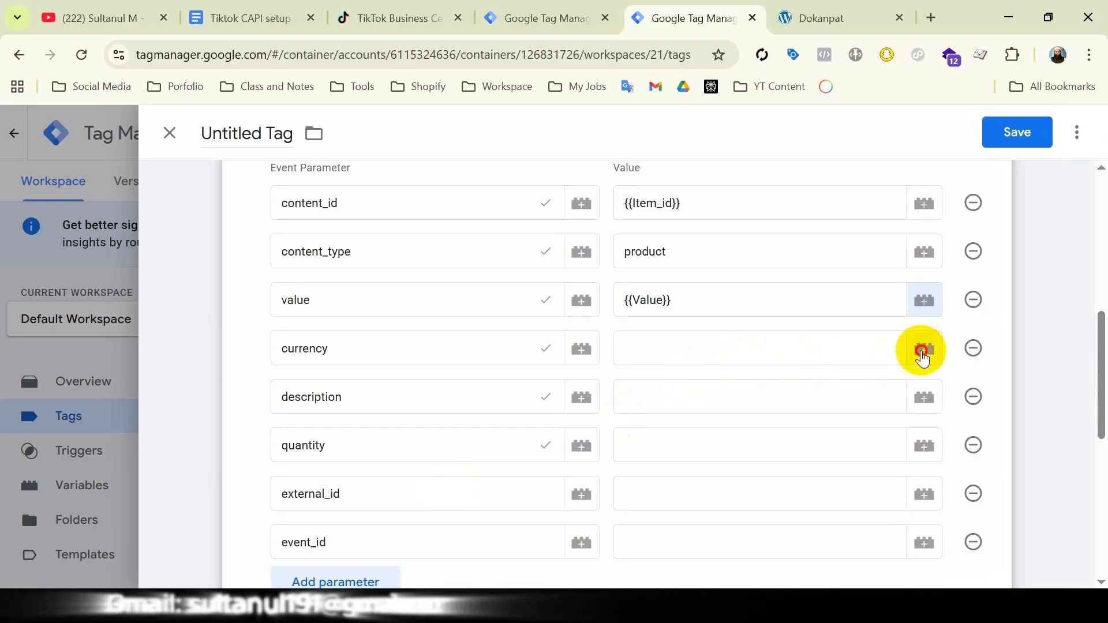
Map the currency, description and external_id parameters to the Currency, Description and External ID variables, and set quantity to 1
{"action": "left_click", "coordinate": [924, 348]}
{"action": "left_click", "coordinate": [363, 487]}
{"action": "left_click", "coordinate": [789, 403]}
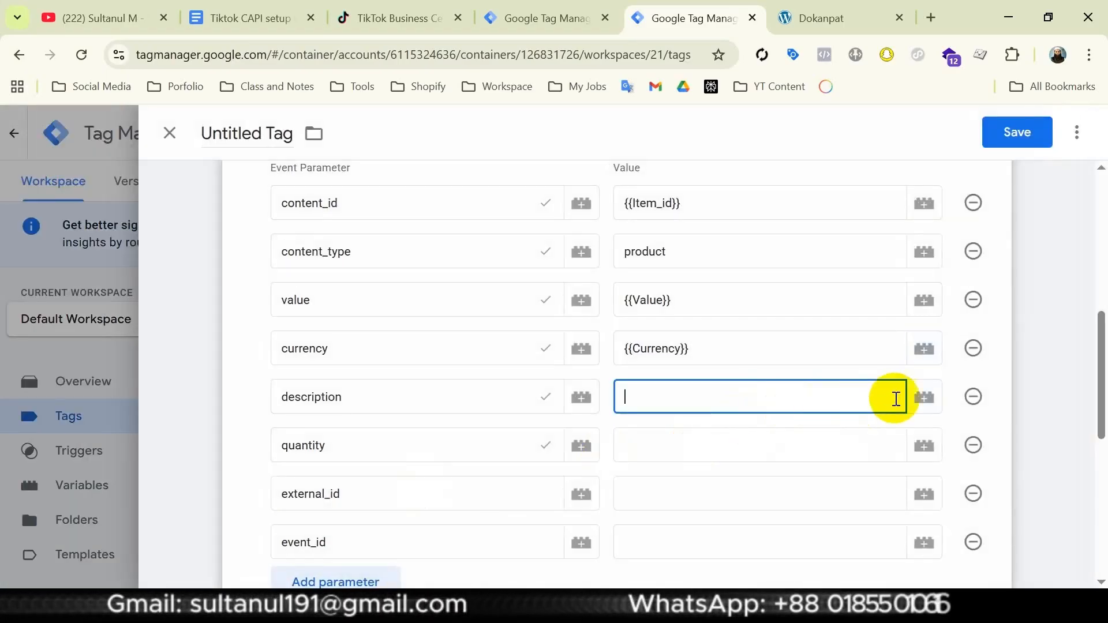
{"action": "left_click", "coordinate": [924, 397]}
{"action": "left_click", "coordinate": [363, 522]}
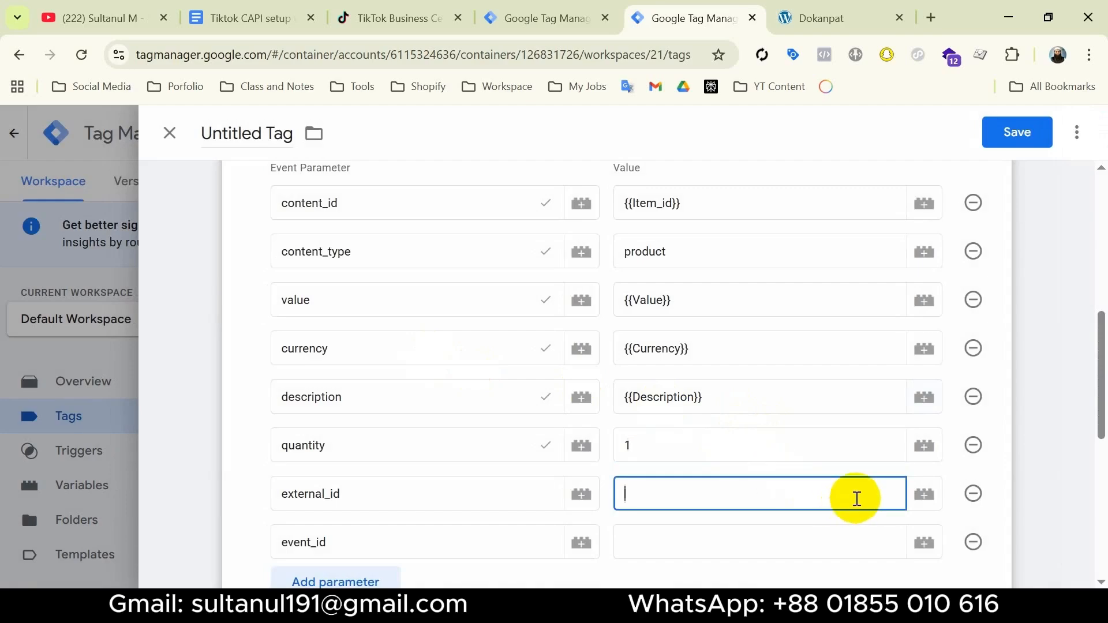
{"action": "left_click", "coordinate": [924, 494]}
{"action": "left_click", "coordinate": [548, 366]}
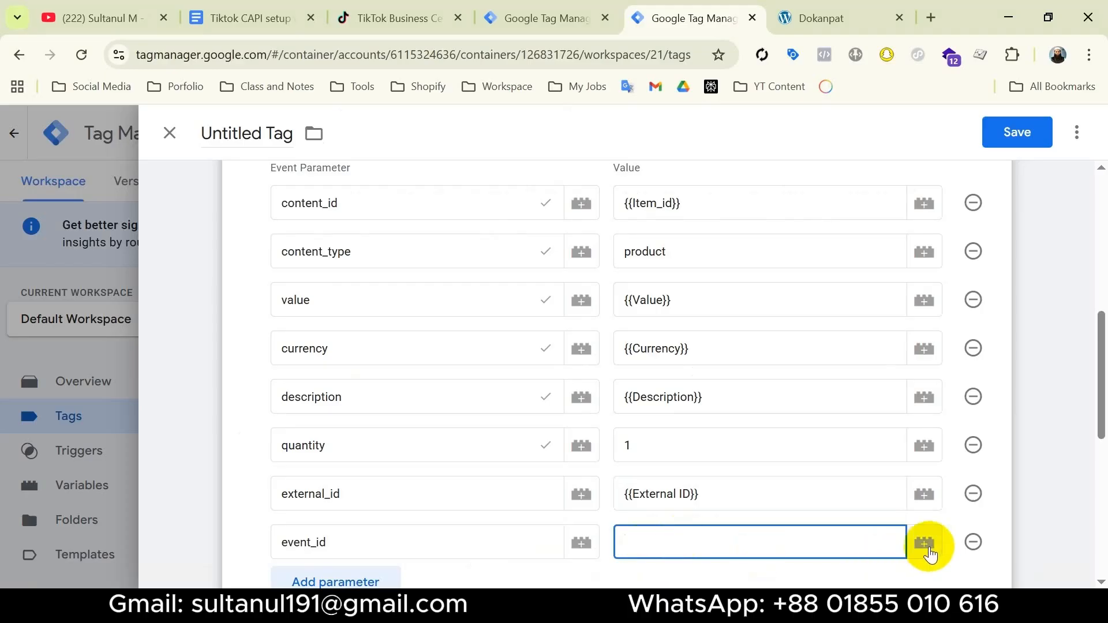
Start a new variable for the event_id parameter and import the Event Id template from the Community Template Gallery into the workspace
{"action": "left_click", "coordinate": [925, 545]}
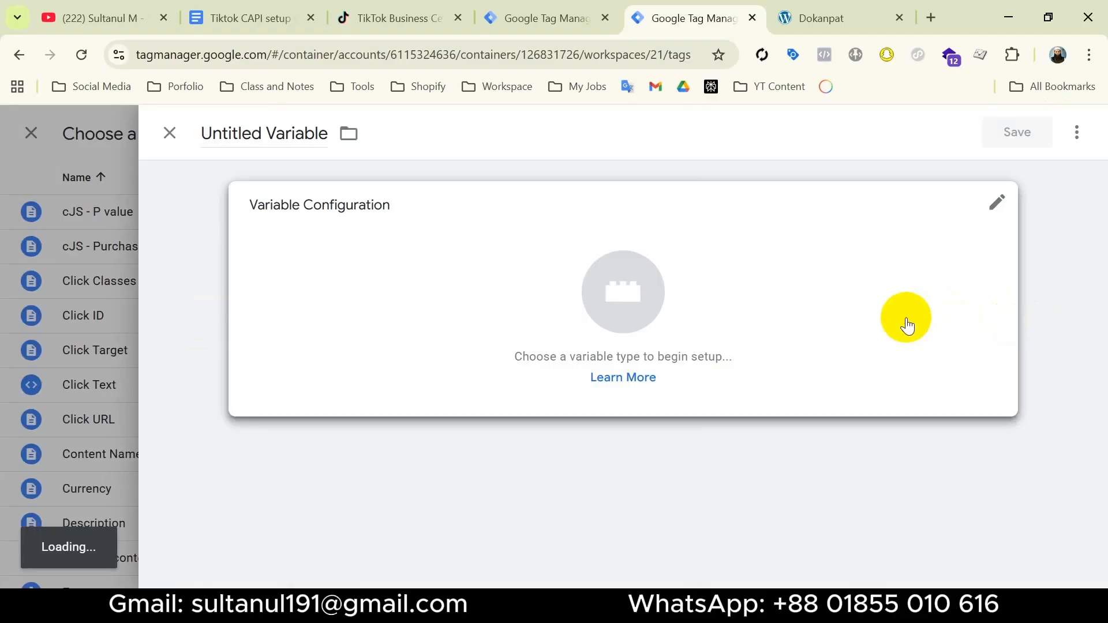
{"action": "left_click", "coordinate": [905, 322]}
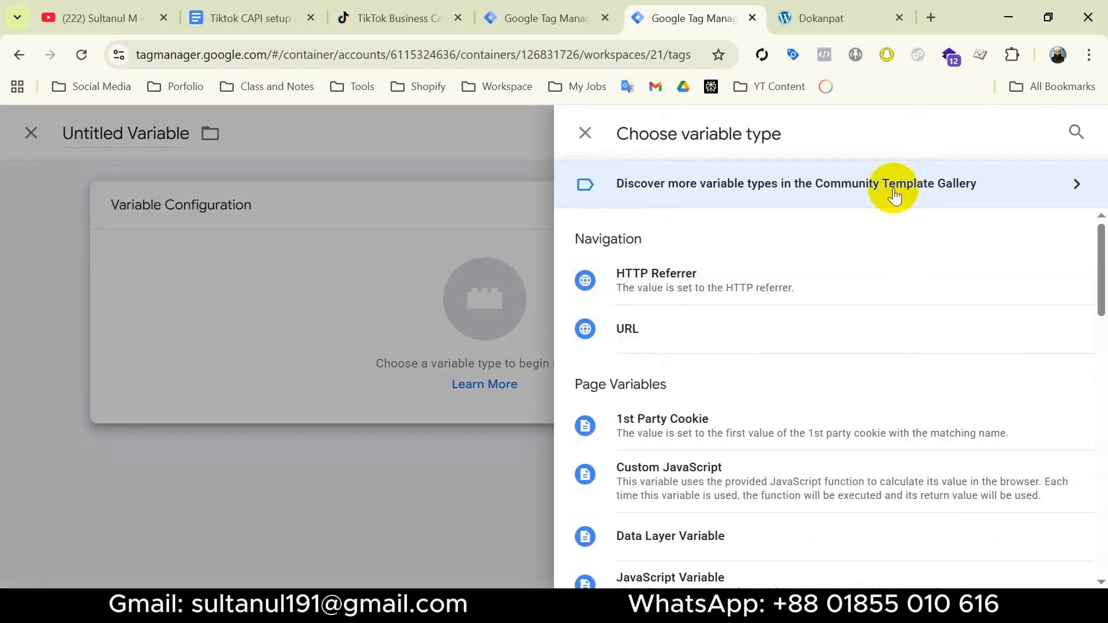
{"action": "left_click", "coordinate": [936, 176]}
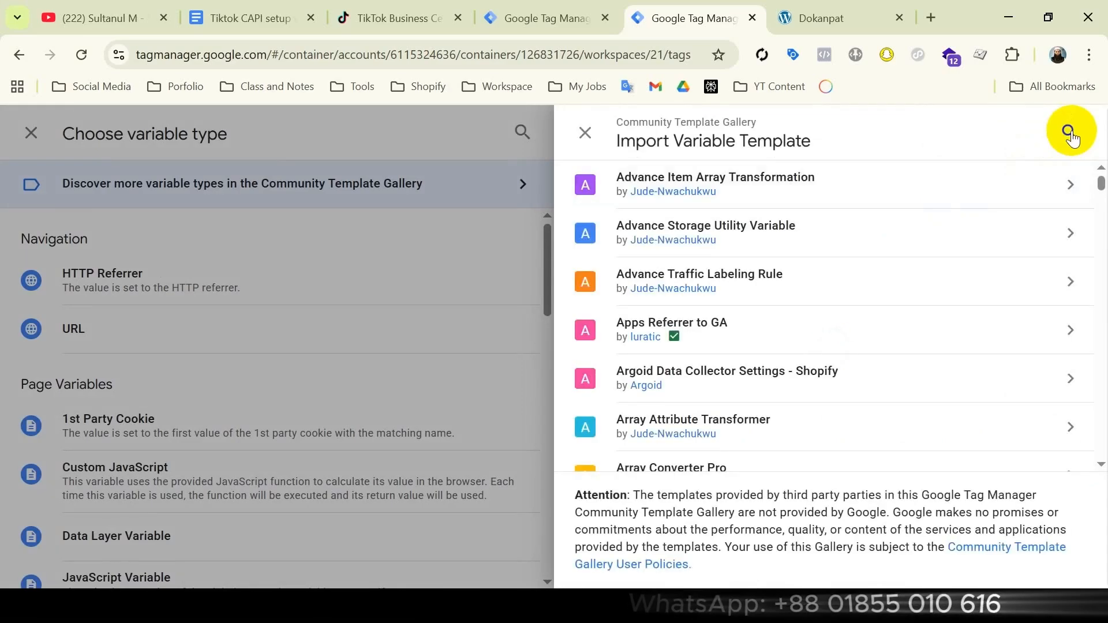
{"action": "left_click", "coordinate": [1068, 132]}
{"action": "type", "text": "ev"}
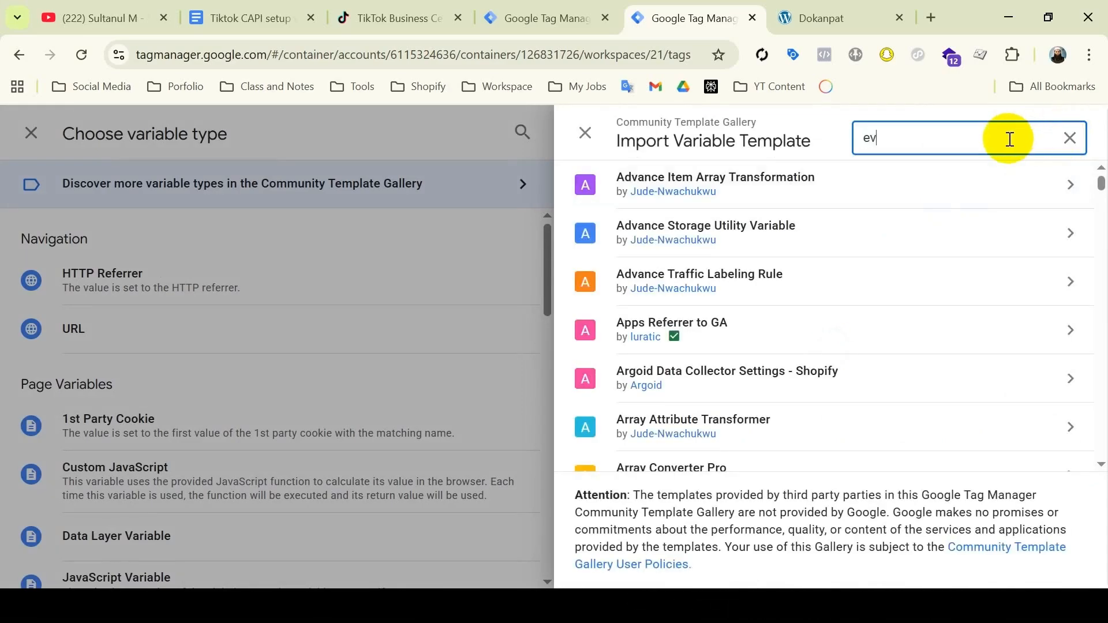
{"action": "type", "text": "ent"}
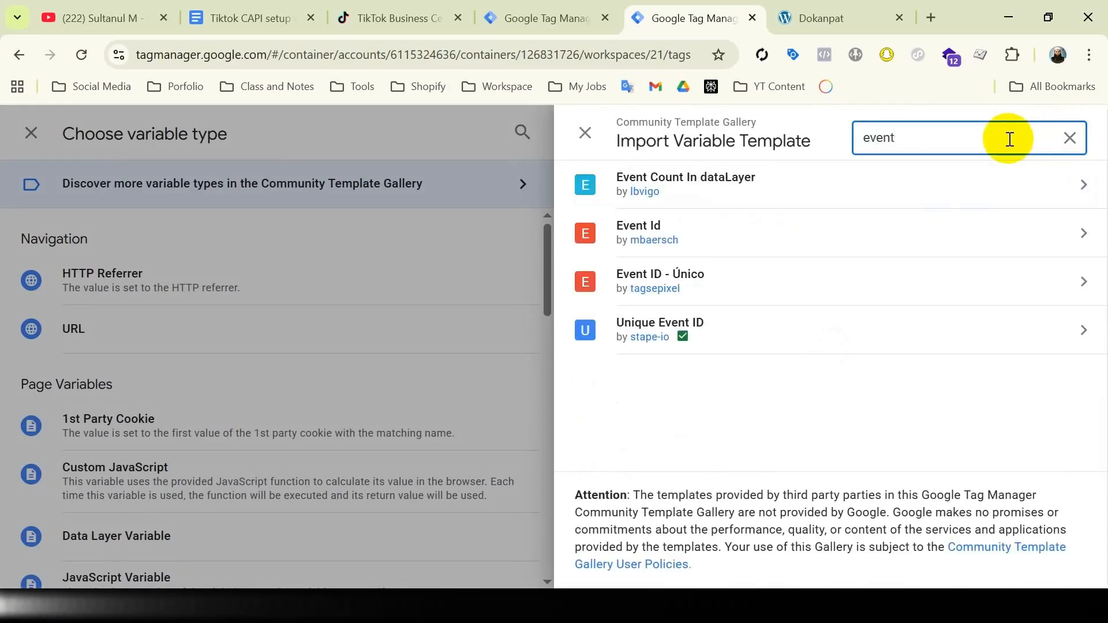
{"action": "left_click", "coordinate": [865, 232]}
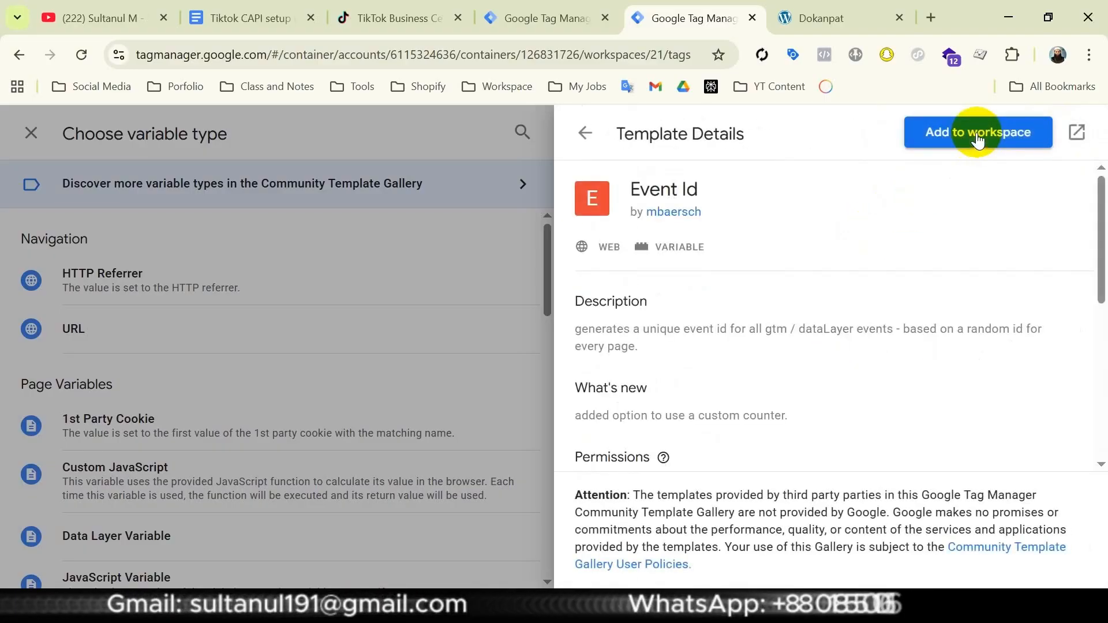
{"action": "left_click", "coordinate": [977, 140]}
{"action": "left_click", "coordinate": [779, 449]}
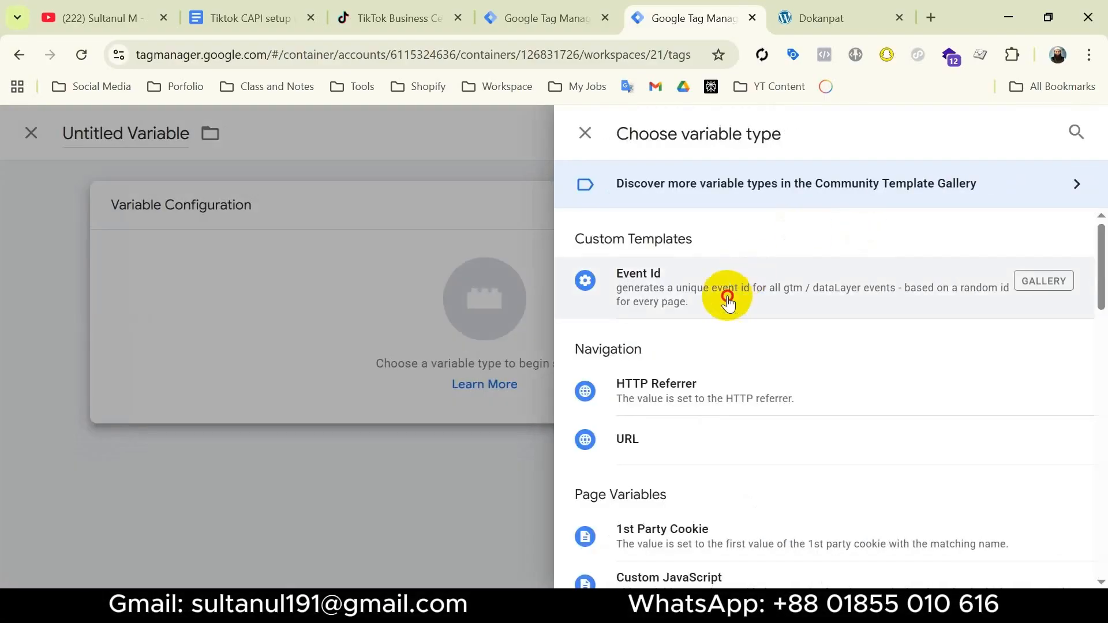
Create and save a variable of the Event Id type under its default name as the event_id parameter's value
{"action": "left_click", "coordinate": [727, 300]}
{"action": "key", "text": "ctrl+s"}
{"action": "left_click", "coordinate": [701, 385]}
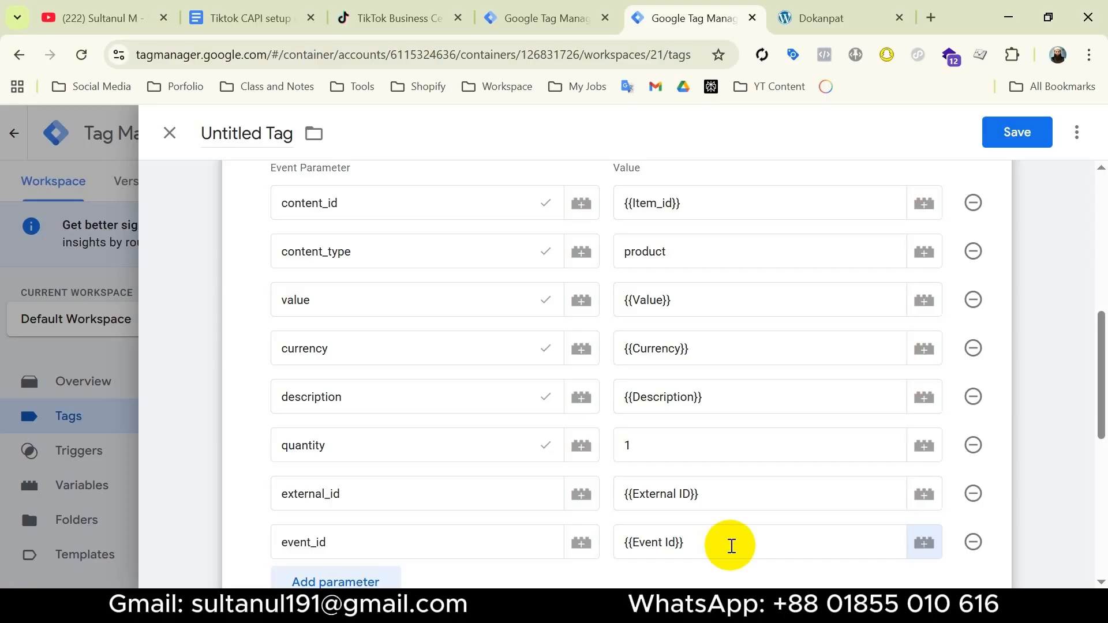
Duplicate the browser tab of the web container and open the Tik - View Content tag there
{"action": "right_click", "coordinate": [700, 31]}
{"action": "left_click", "coordinate": [780, 188]}
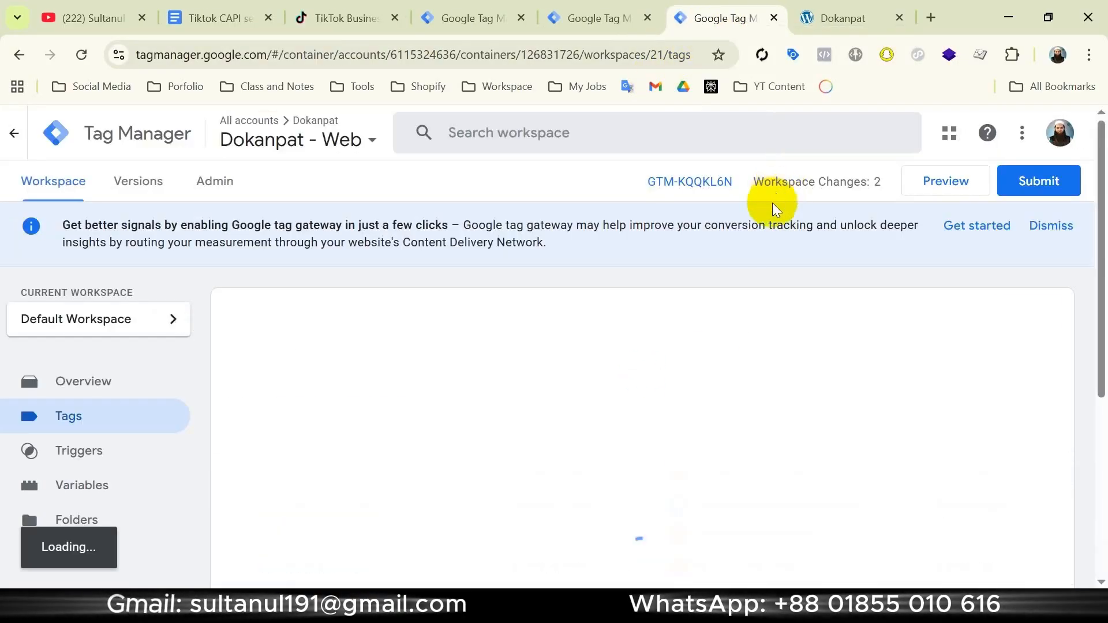
{"action": "scroll", "coordinate": [581, 379], "scroll_direction": "down", "scroll_amount": 5}
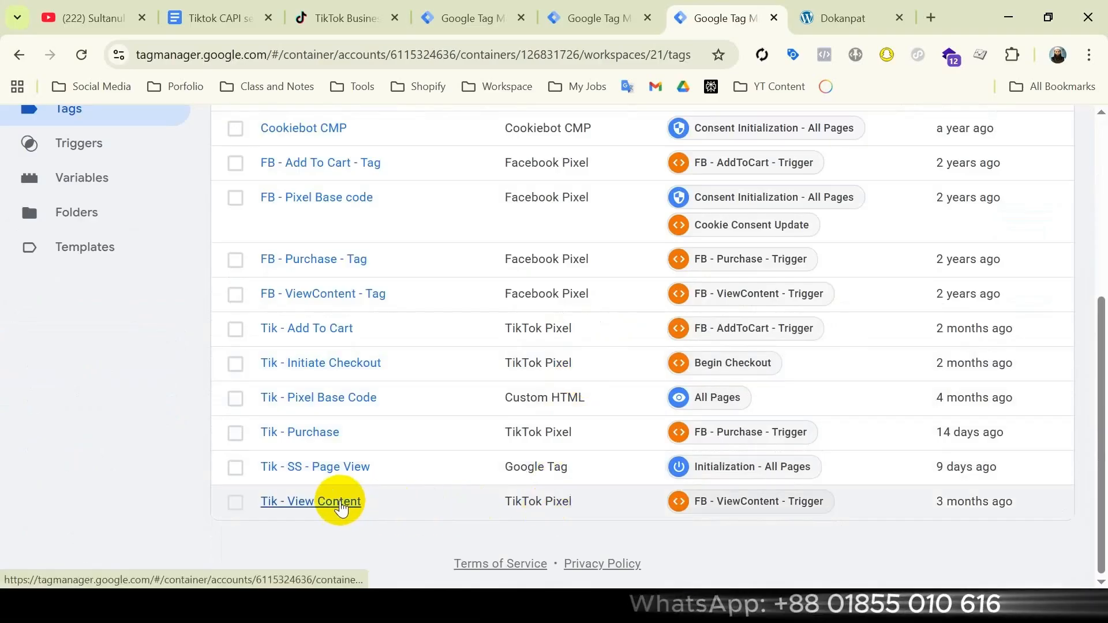
{"action": "left_click", "coordinate": [342, 503]}
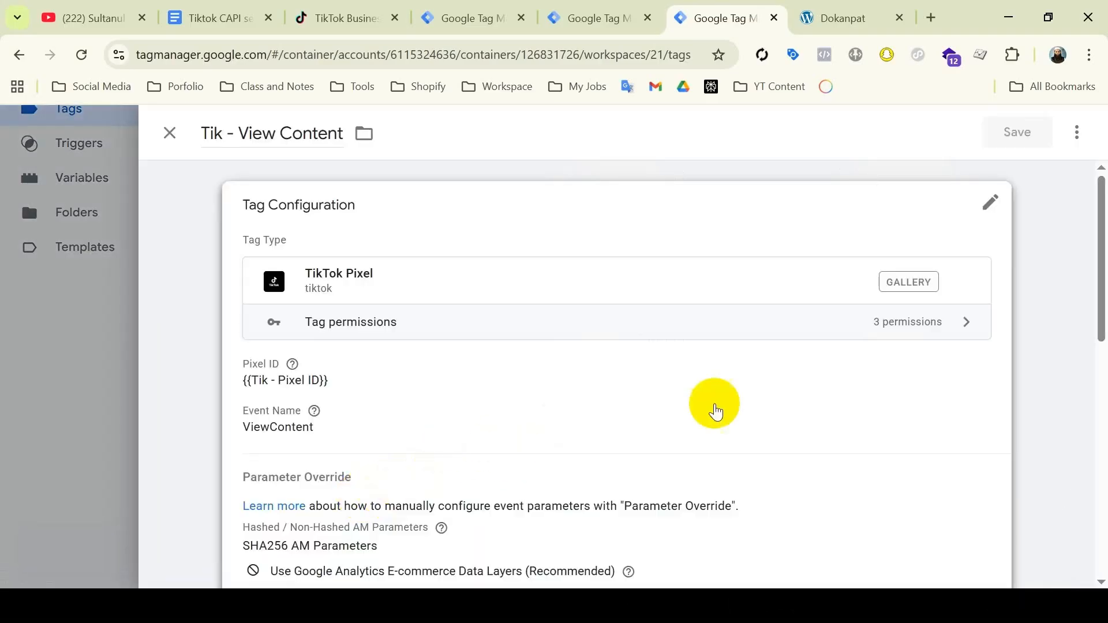
Set the de-duplication Event ID under Parameter Override to the Event Id variable and save the Tik - View Content tag
{"action": "left_click", "coordinate": [726, 407]}
{"action": "scroll", "coordinate": [618, 426], "scroll_direction": "down", "scroll_amount": 5}
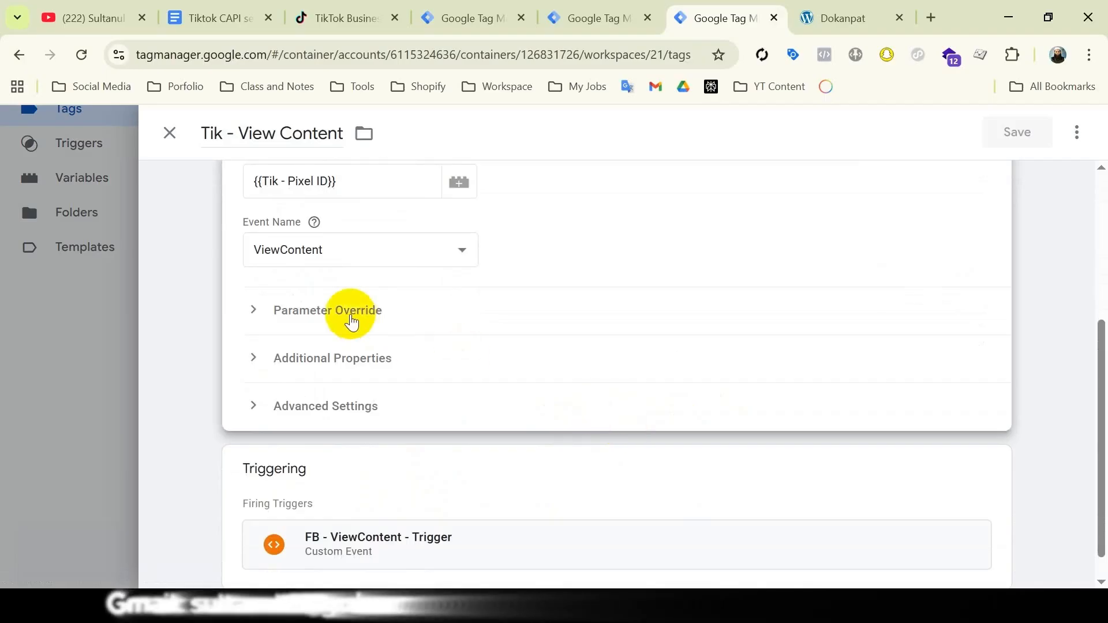
{"action": "left_click", "coordinate": [350, 312]}
{"action": "scroll", "coordinate": [573, 420], "scroll_direction": "down", "scroll_amount": 15}
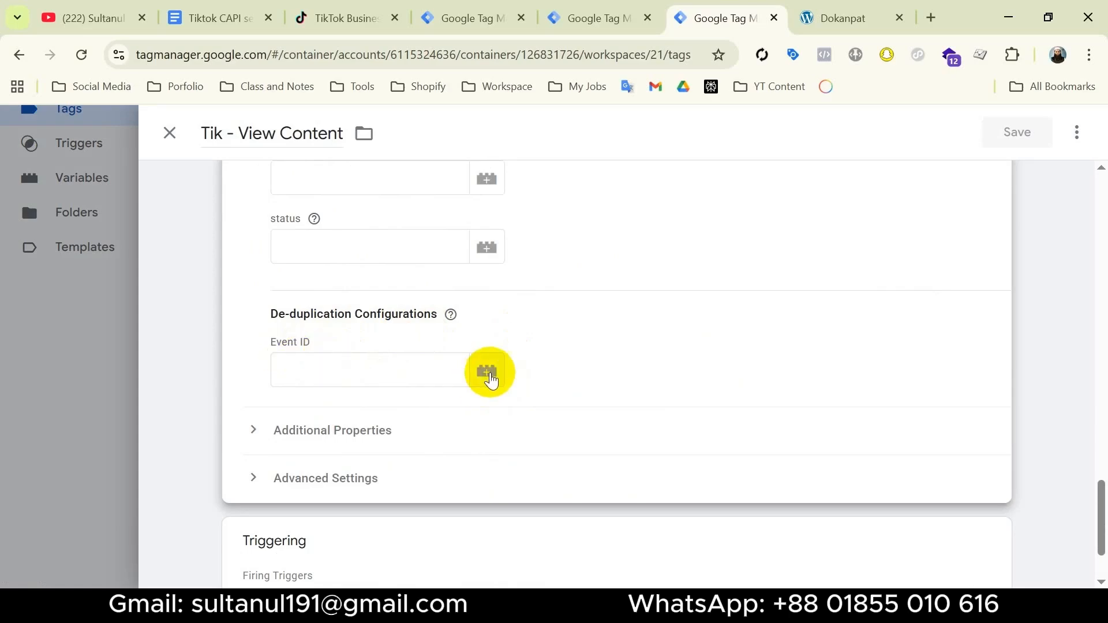
{"action": "left_click", "coordinate": [487, 372]}
{"action": "scroll", "coordinate": [438, 392], "scroll_direction": "down", "scroll_amount": 4}
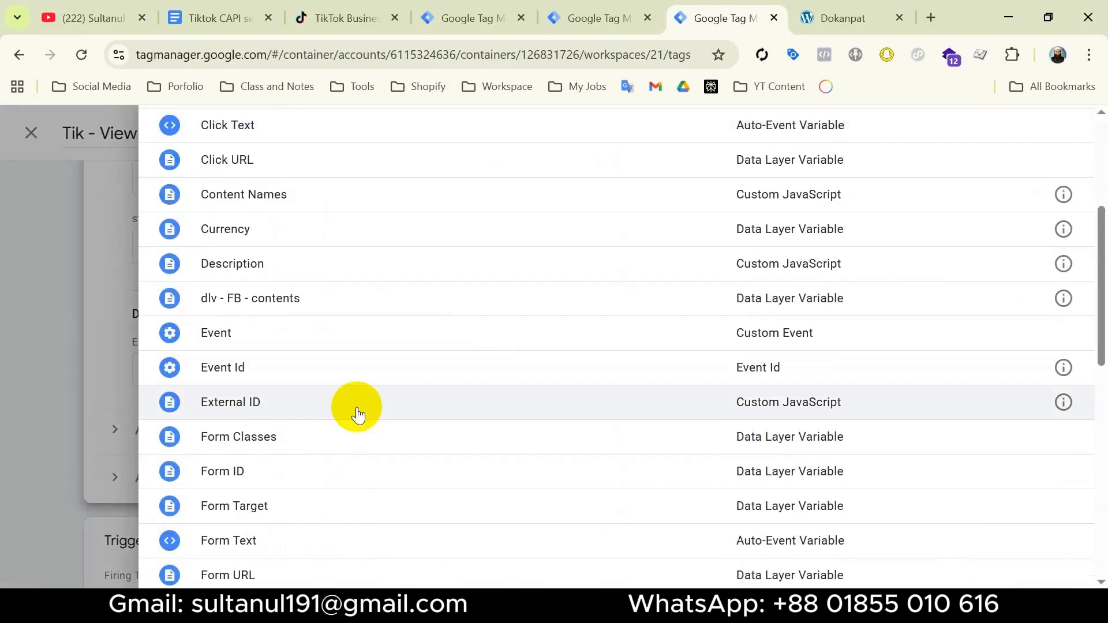
{"action": "left_click", "coordinate": [315, 380]}
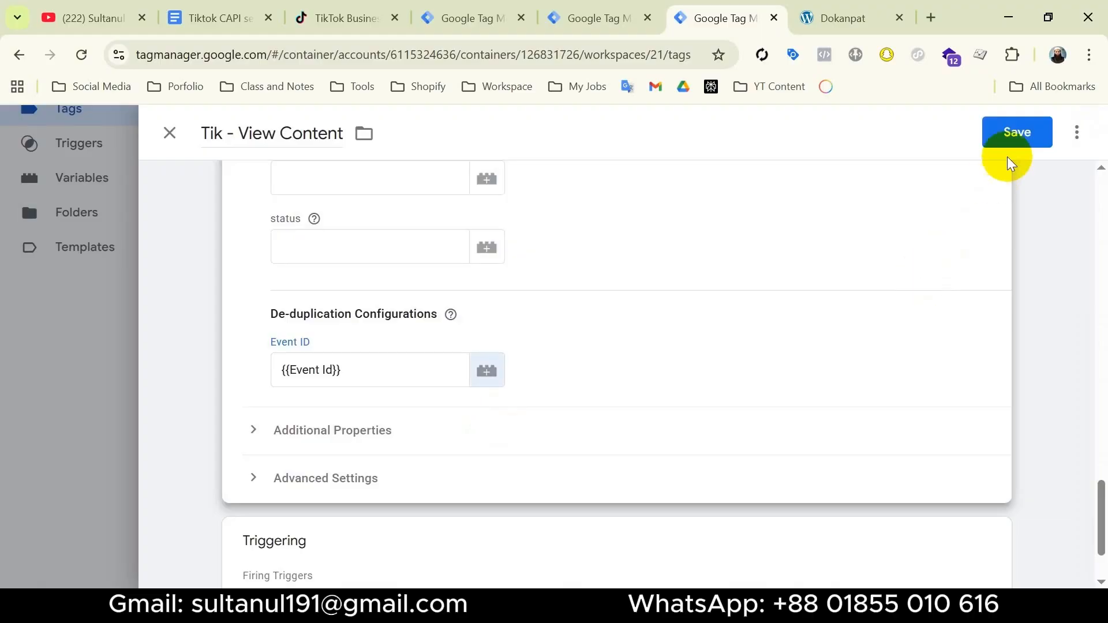
{"action": "left_click", "coordinate": [1011, 146]}
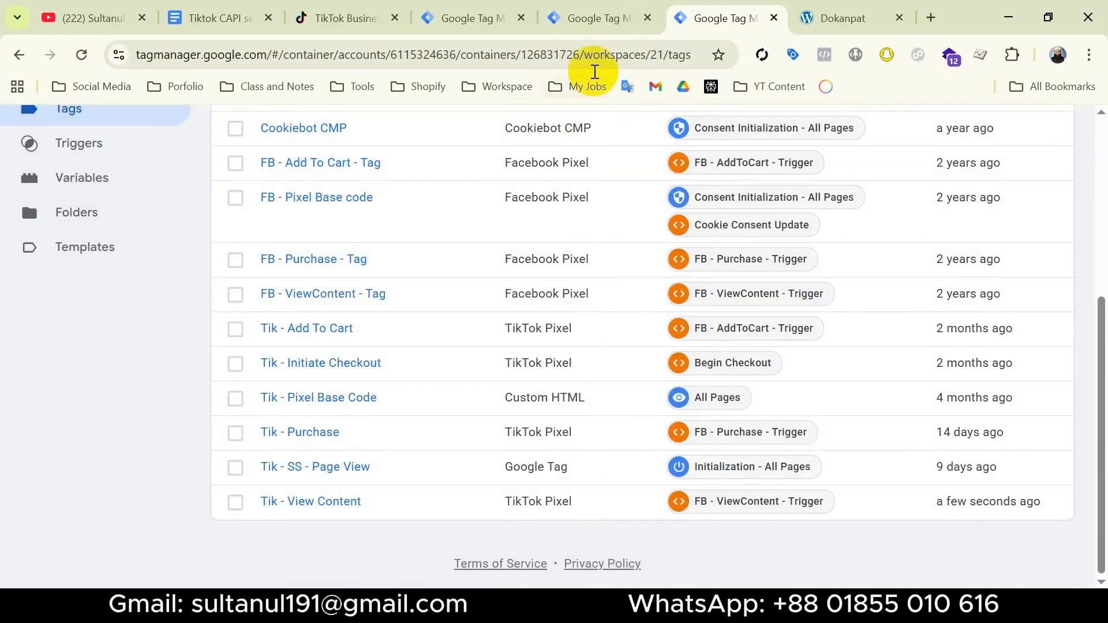
Return to the untitled GA4 event tag, assign FB - ViewContent - Trigger to it and save it as Tik - SS - View Content
{"action": "left_click", "coordinate": [607, 26]}
{"action": "scroll", "coordinate": [507, 472], "scroll_direction": "down", "scroll_amount": 2}
{"action": "left_click", "coordinate": [691, 459]}
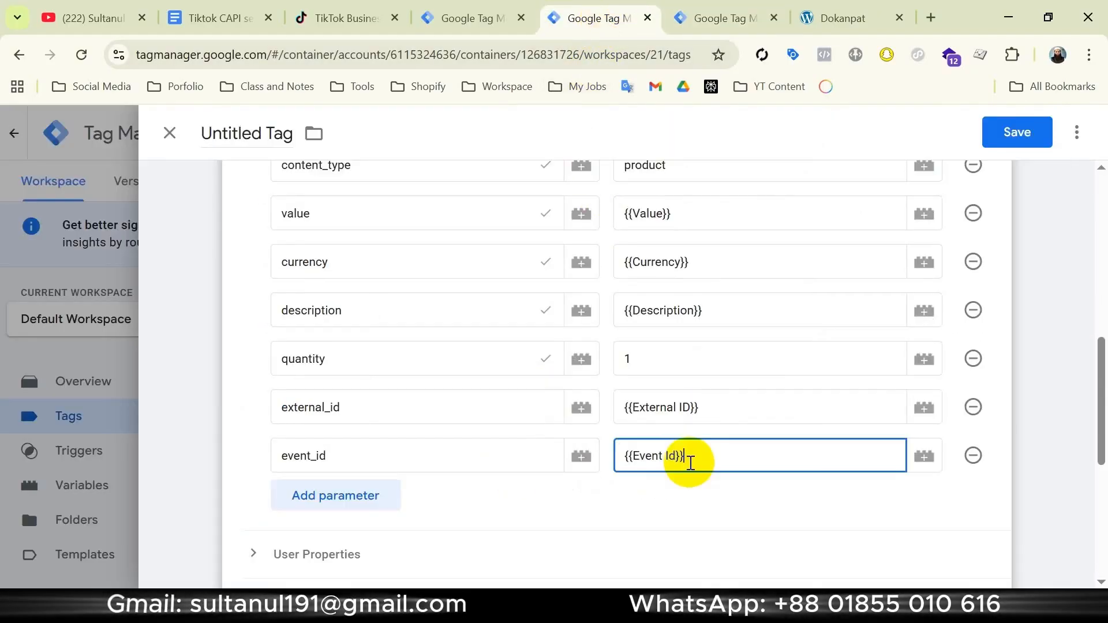
{"action": "scroll", "coordinate": [690, 461], "scroll_direction": "down", "scroll_amount": 6}
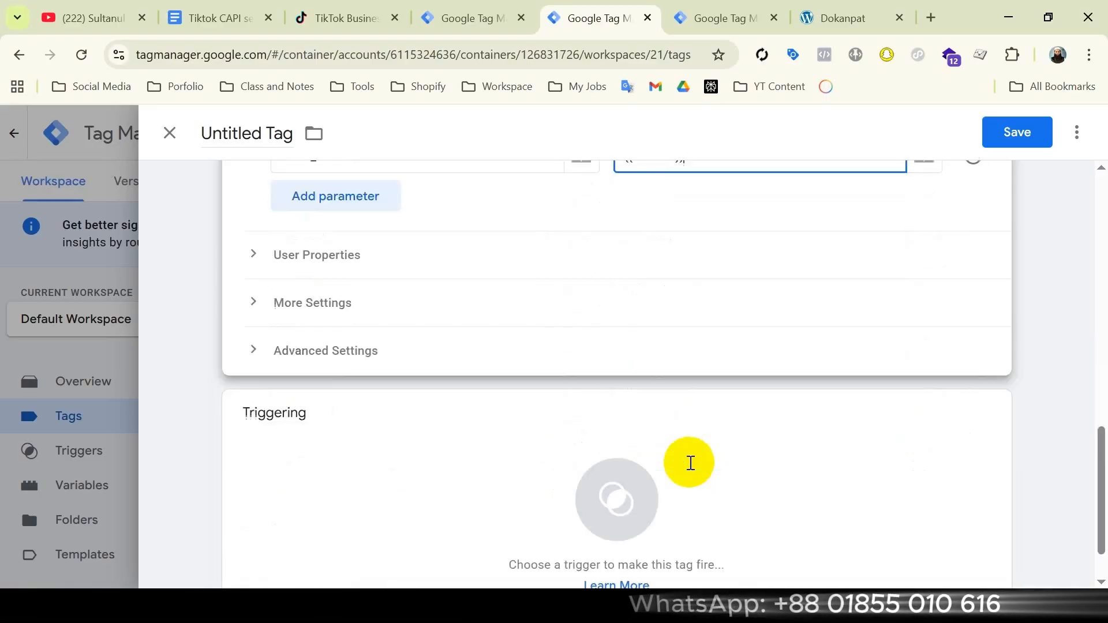
{"action": "left_click", "coordinate": [558, 441]}
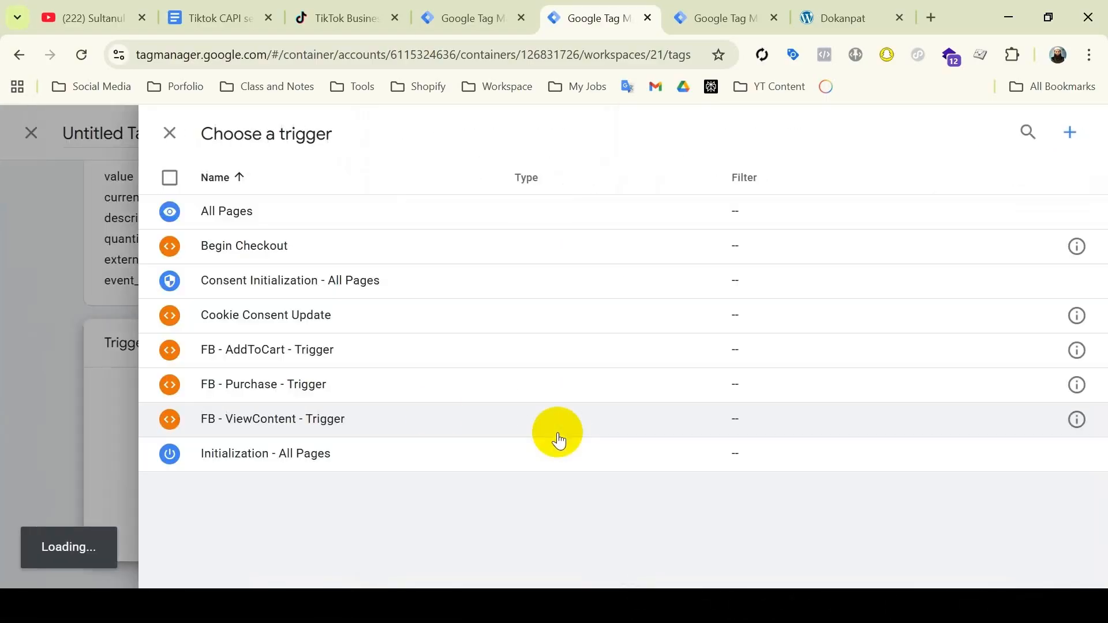
{"action": "left_click", "coordinate": [456, 422]}
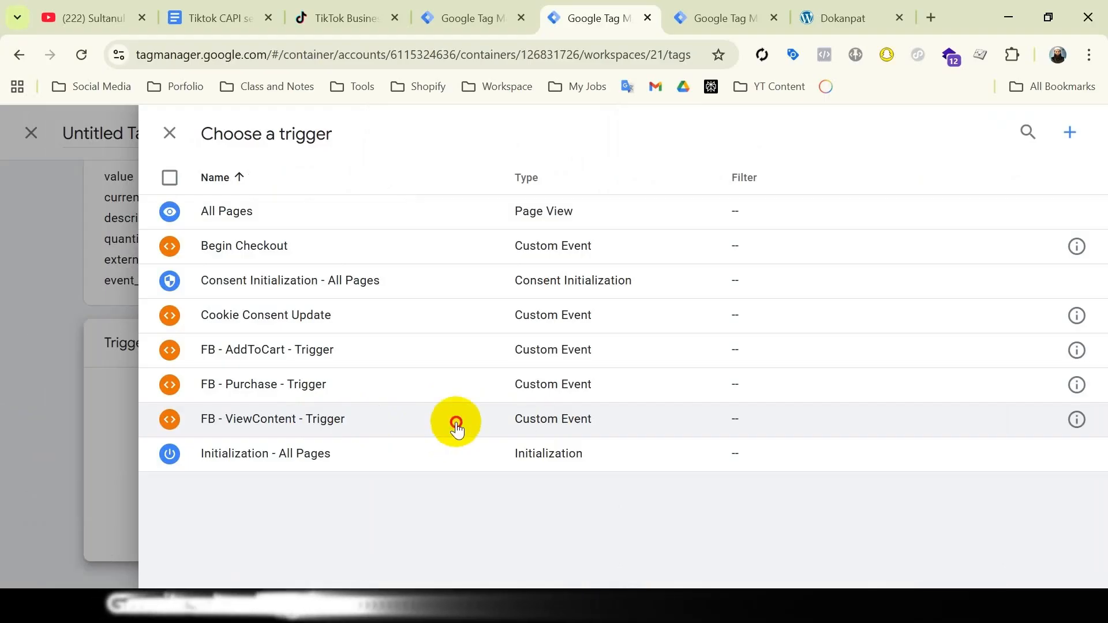
{"action": "left_click", "coordinate": [256, 127]}
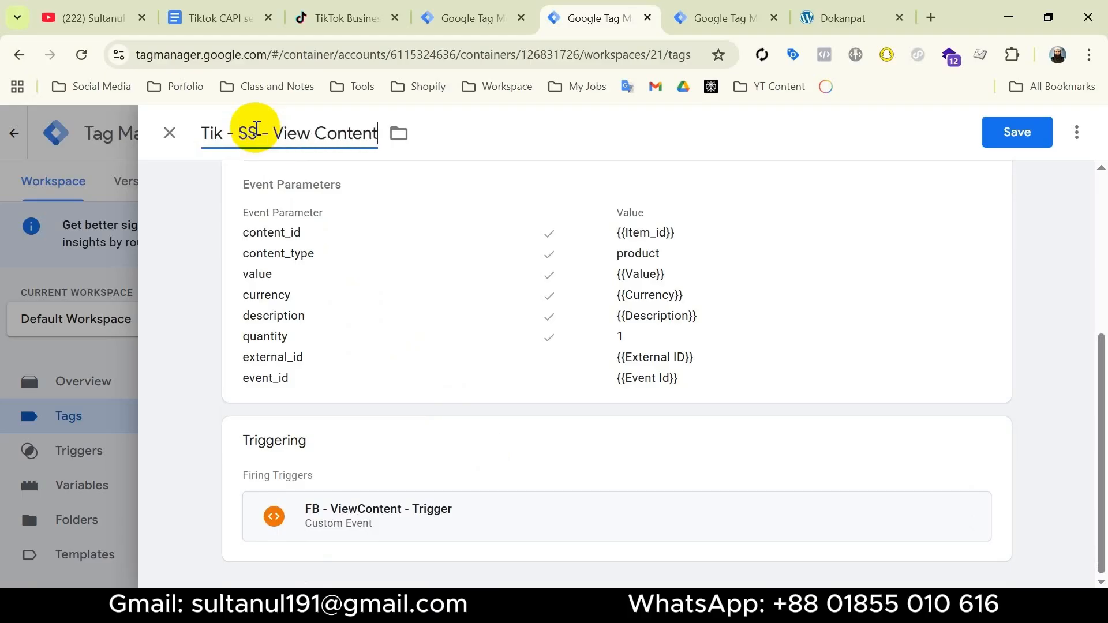
{"action": "left_click", "coordinate": [1004, 128]}
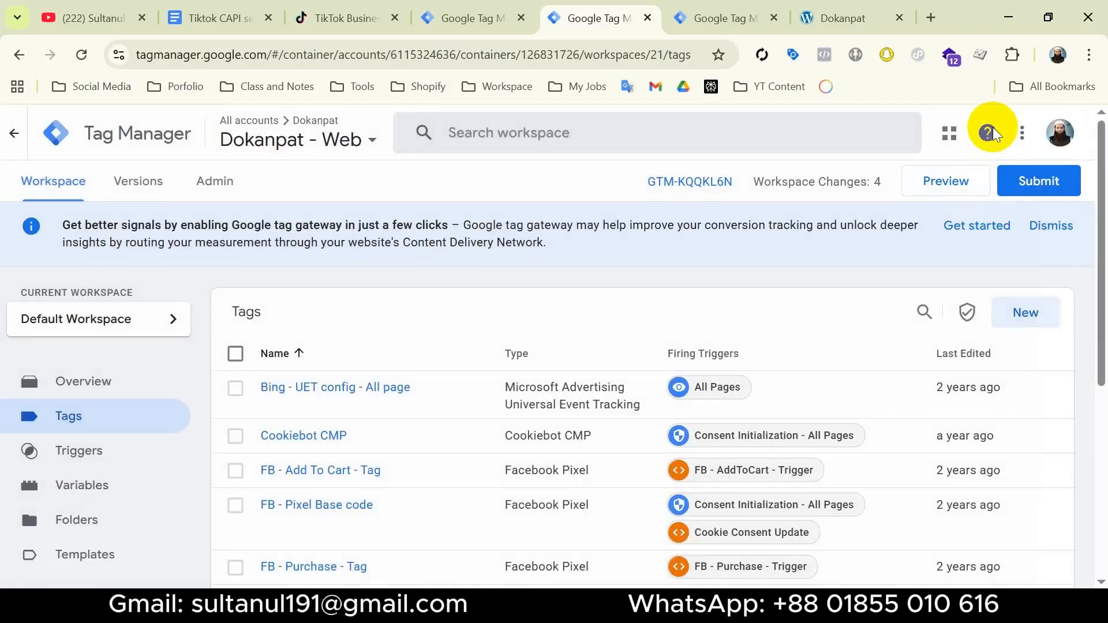
Consult the setup checklist in Google Docs and start previews of the Dokanpat - Server1 and Dokanpat - Web containers, connecting the store site
{"action": "left_click", "coordinate": [214, 22]}
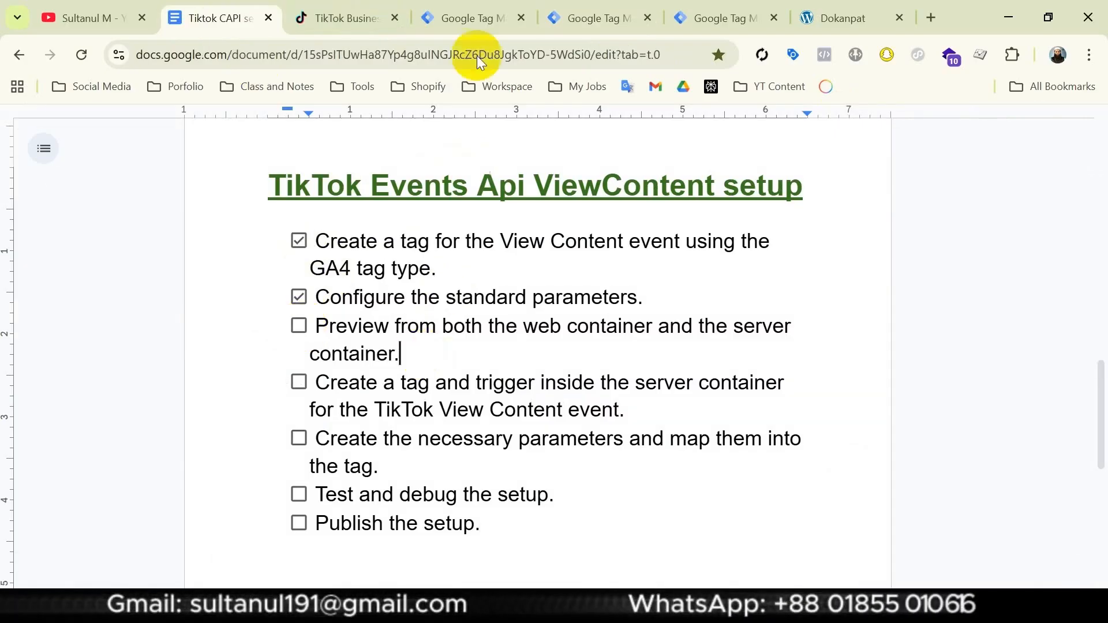
{"action": "left_click", "coordinate": [481, 18]}
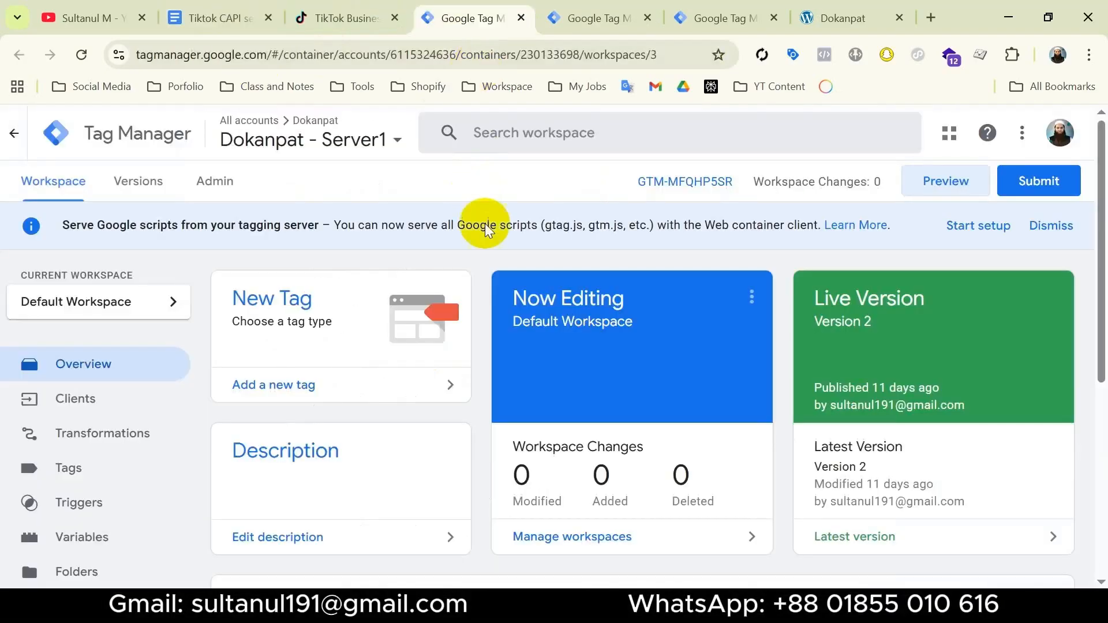
{"action": "left_click", "coordinate": [917, 184]}
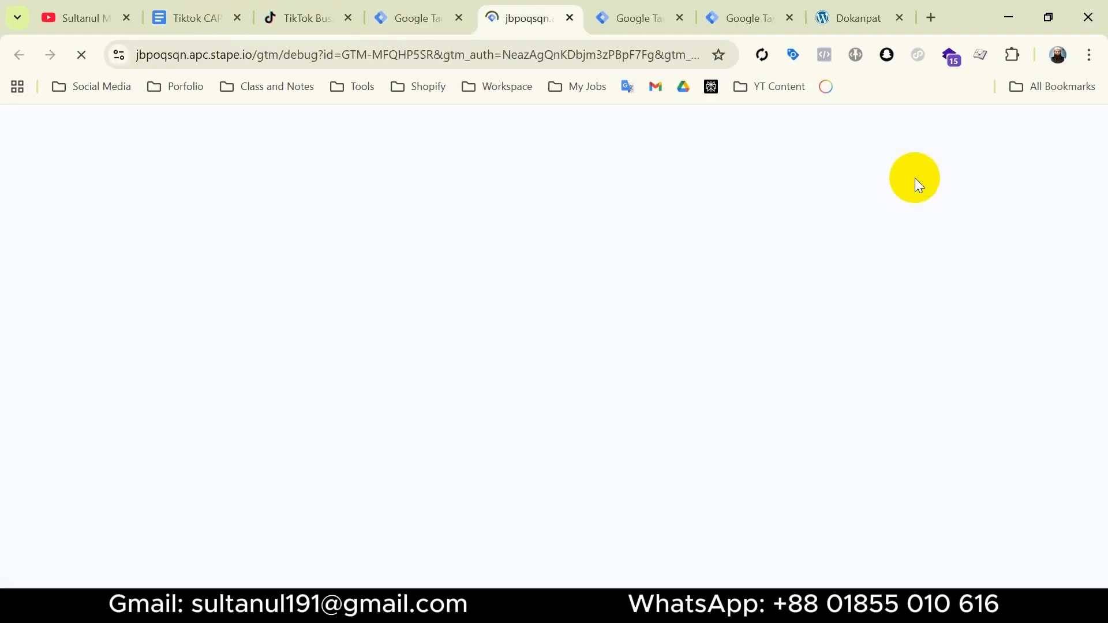
{"action": "left_click", "coordinate": [646, 23]}
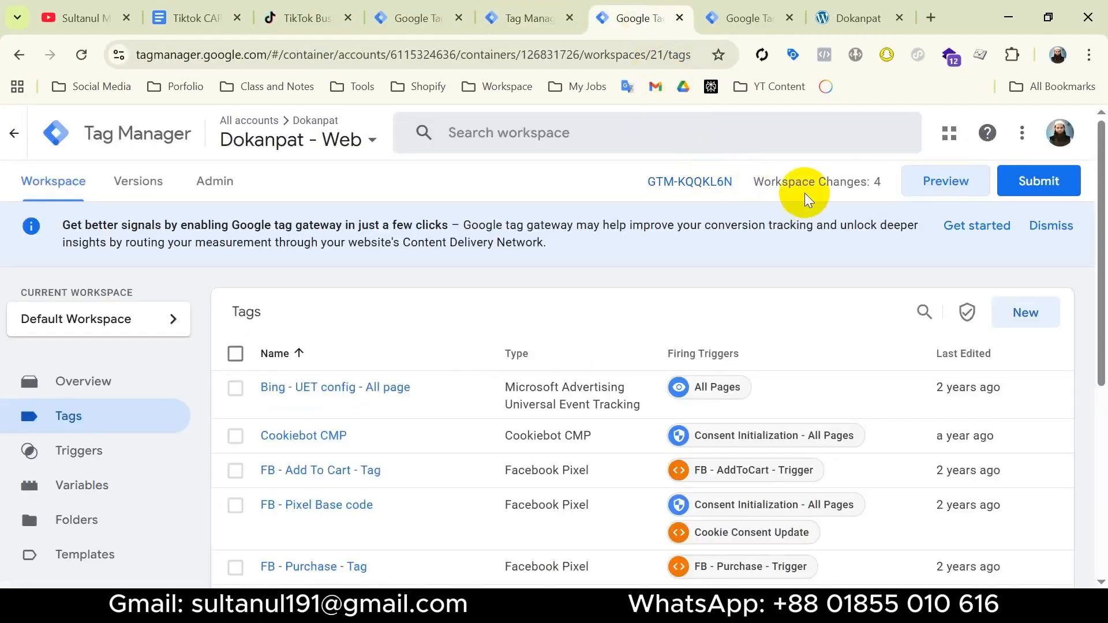
{"action": "left_click", "coordinate": [954, 182]}
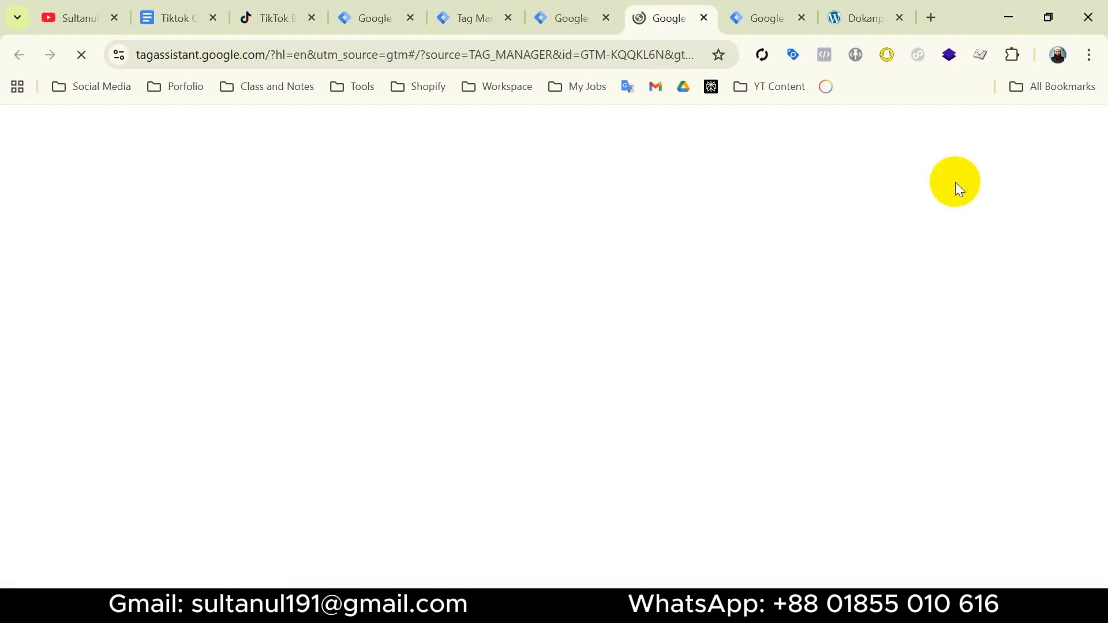
{"action": "left_click", "coordinate": [547, 525]}
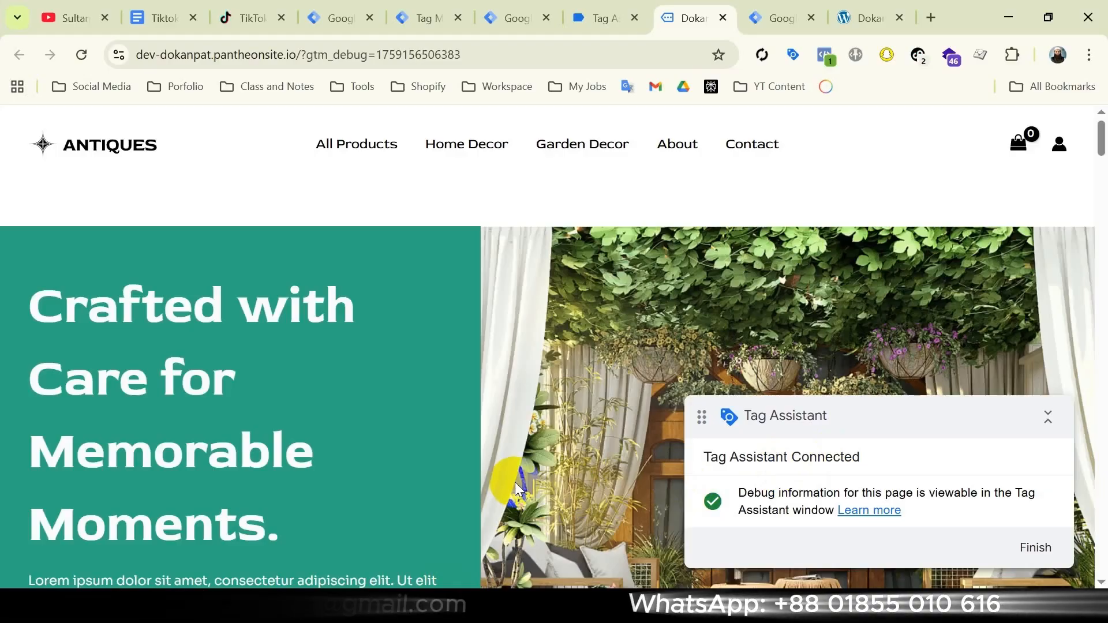
Open the Golden Lamps product page from New Arrivals and check its fired events in TikTok Pixel Helper
{"action": "scroll", "coordinate": [515, 482], "scroll_direction": "down", "scroll_amount": 12}
{"action": "scroll", "coordinate": [515, 483], "scroll_direction": "down", "scroll_amount": 5}
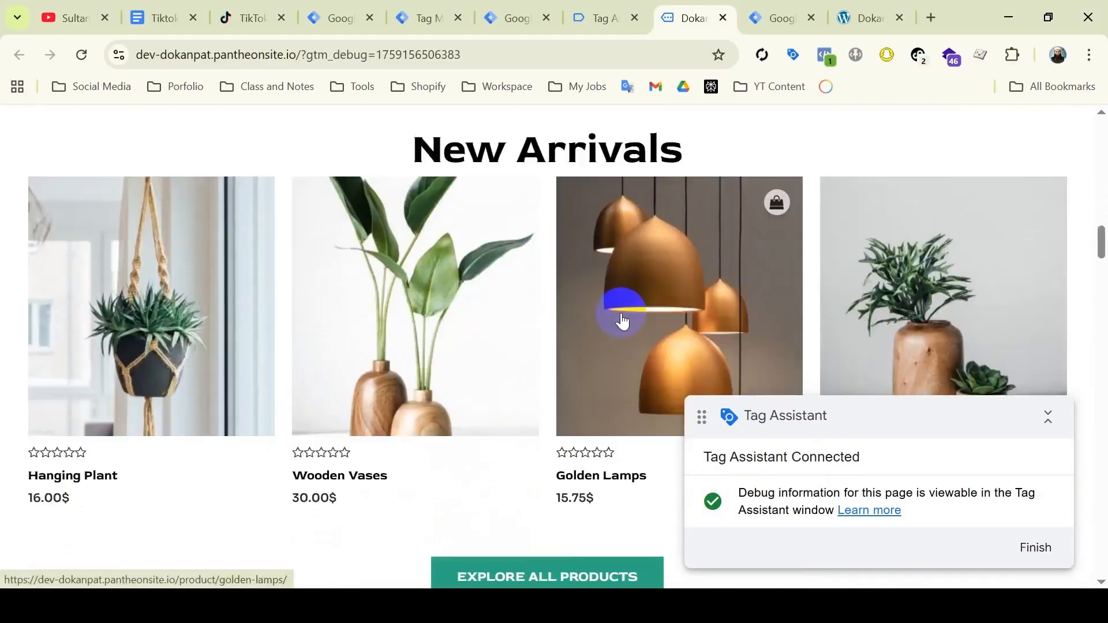
{"action": "left_click", "coordinate": [635, 310]}
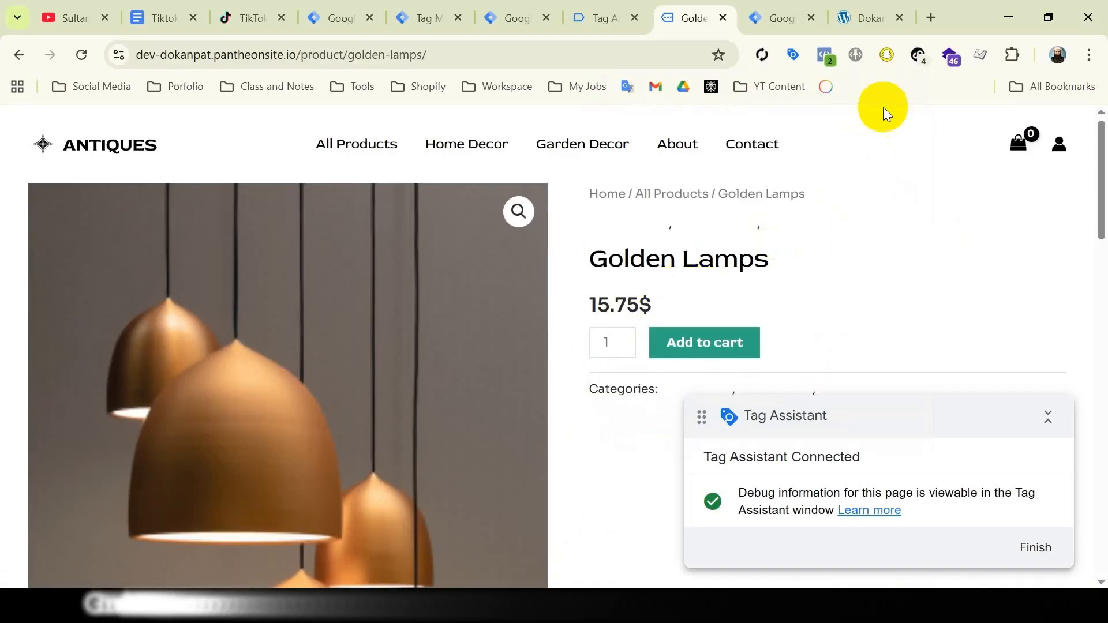
{"action": "left_click", "coordinate": [919, 58]}
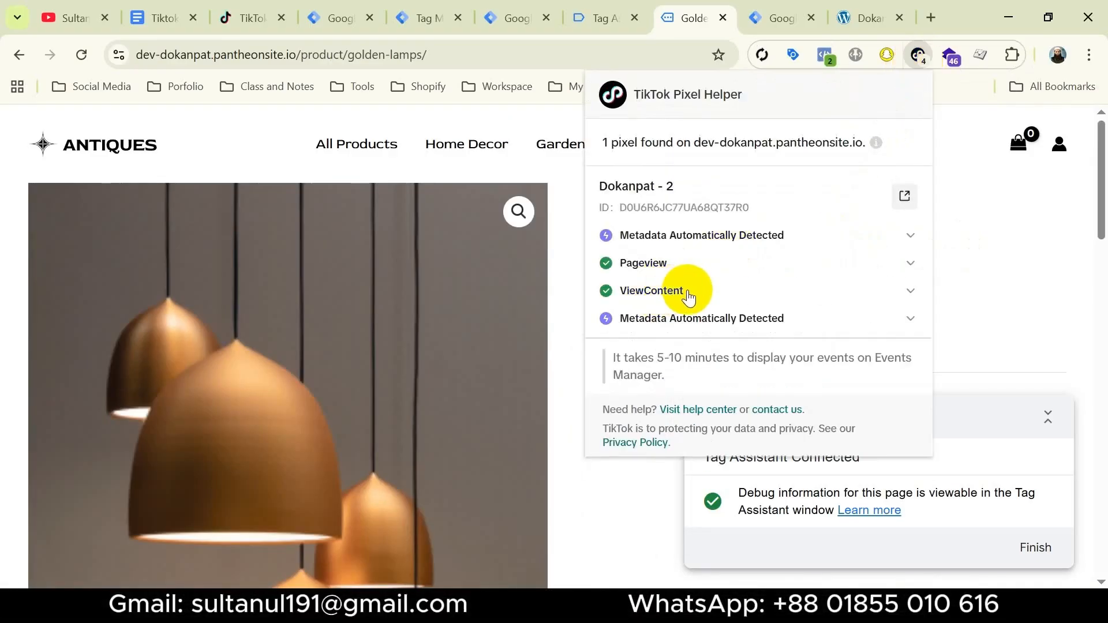
In Tag Assistant, examine the tags fired on the view_item event and the event parameters sent by Tik - SS - View Content
{"action": "left_click", "coordinate": [606, 18]}
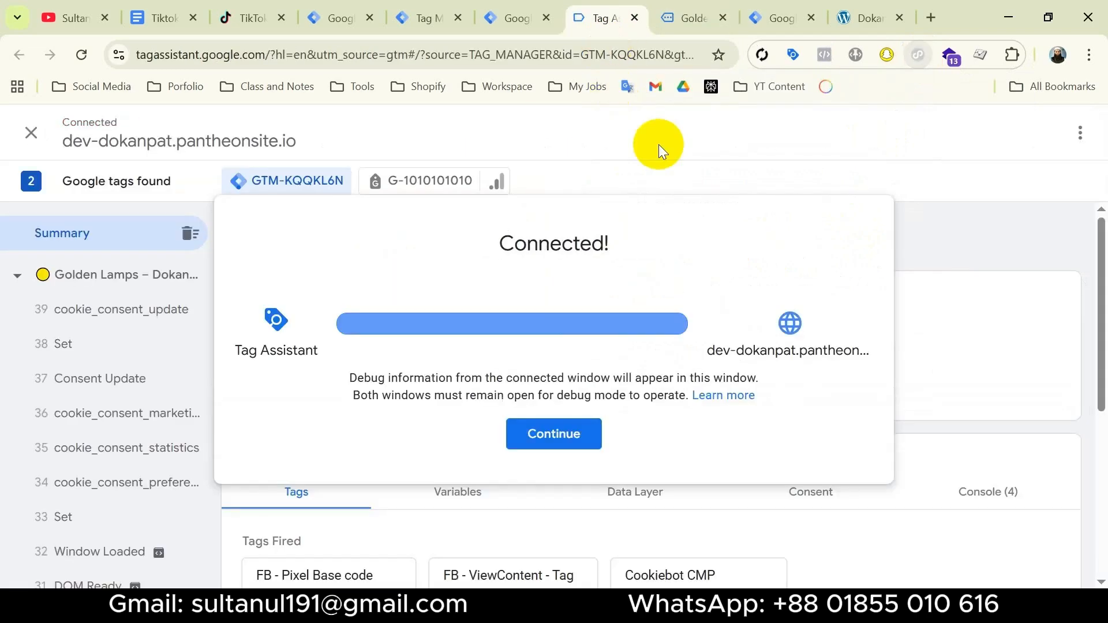
{"action": "left_click", "coordinate": [566, 433]}
{"action": "scroll", "coordinate": [577, 424], "scroll_direction": "down", "scroll_amount": 4}
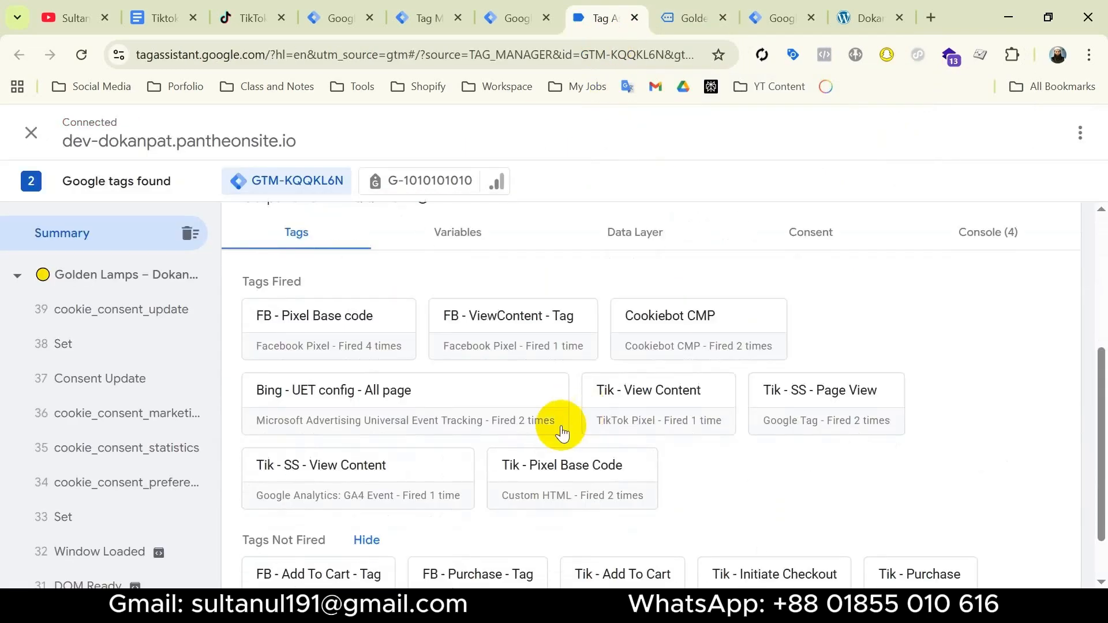
{"action": "scroll", "coordinate": [431, 470], "scroll_direction": "down", "scroll_amount": 1}
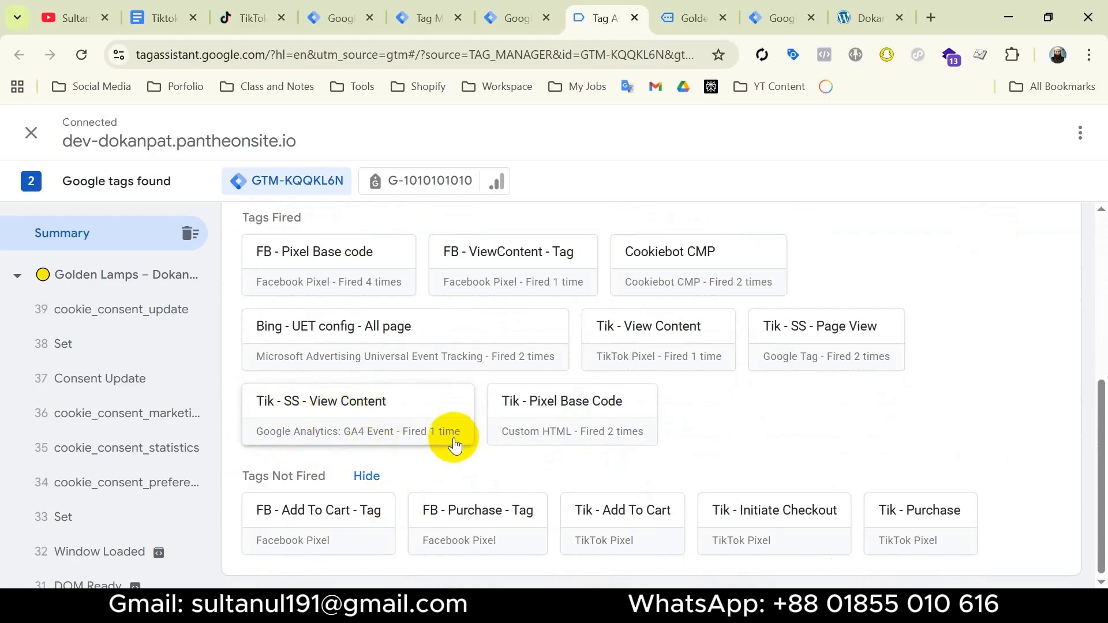
{"action": "scroll", "coordinate": [123, 420], "scroll_direction": "down", "scroll_amount": 3}
{"action": "scroll", "coordinate": [124, 420], "scroll_direction": "down", "scroll_amount": 3}
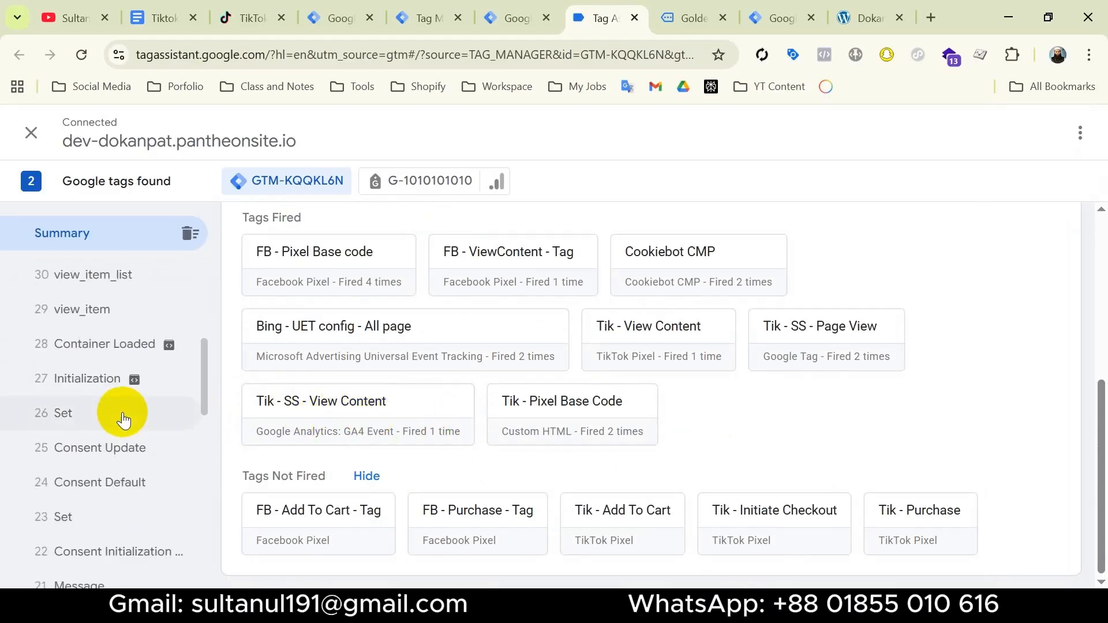
{"action": "left_click", "coordinate": [111, 311]}
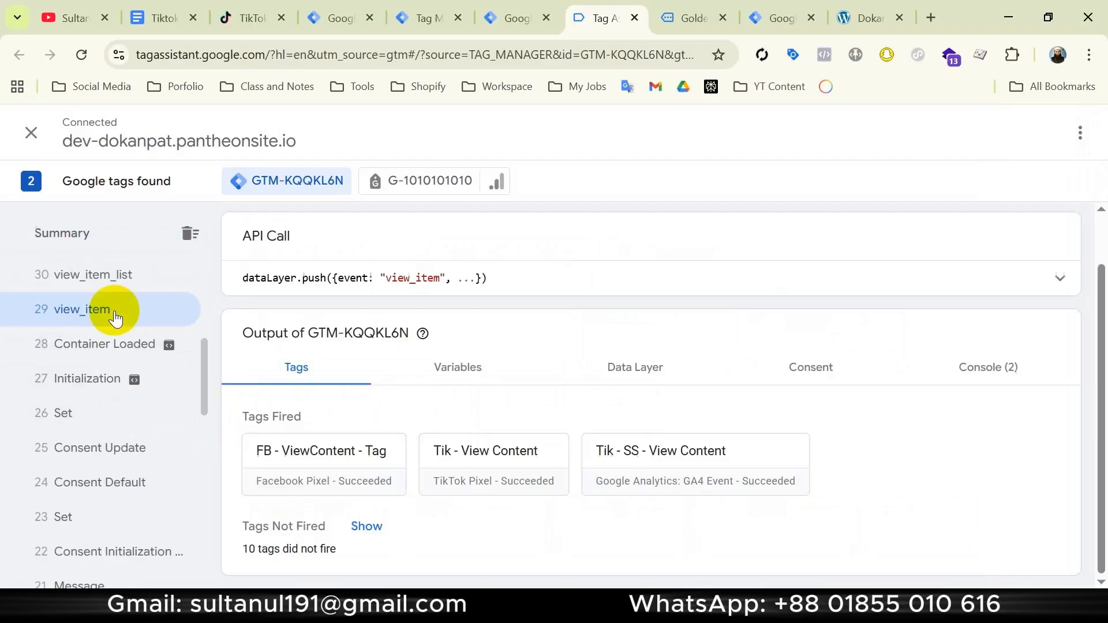
{"action": "left_click", "coordinate": [668, 453]}
{"action": "left_click_drag", "start_coordinate": [374, 310], "coordinate": [669, 507]}
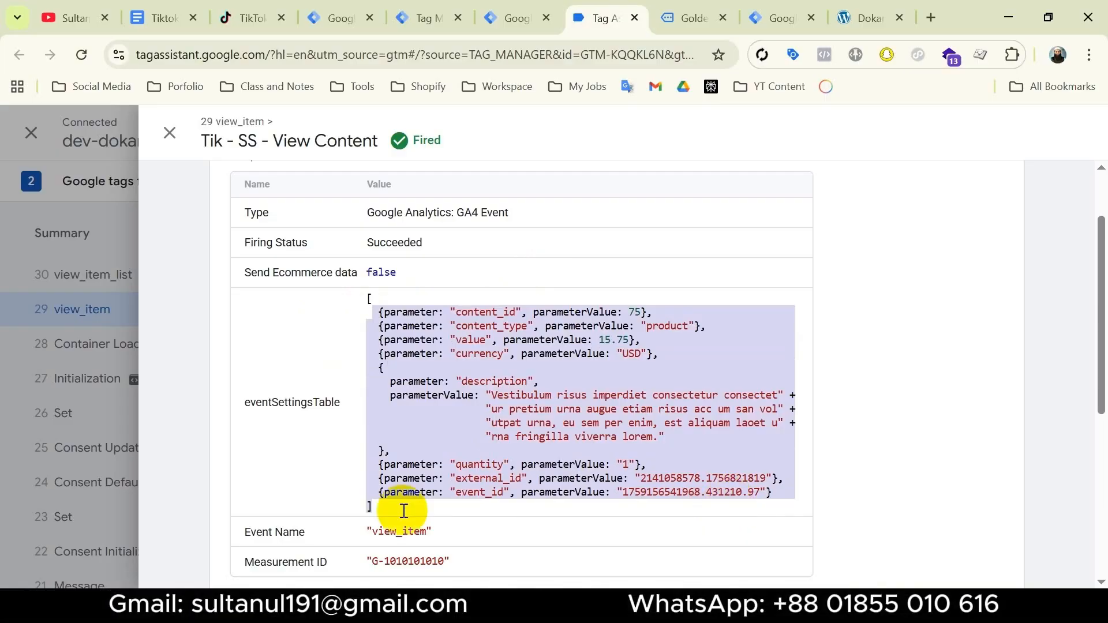
Check which tags fired for the view_item event in the server container preview, and consult the setup checklist in Google Docs
{"action": "left_click", "coordinate": [425, 18]}
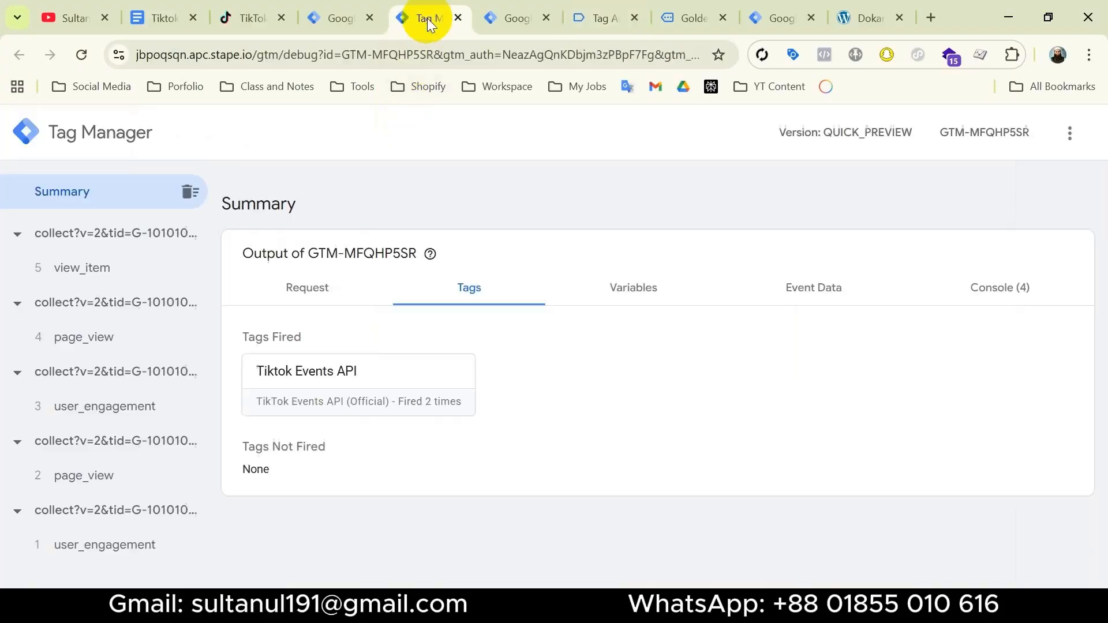
{"action": "left_click", "coordinate": [130, 277]}
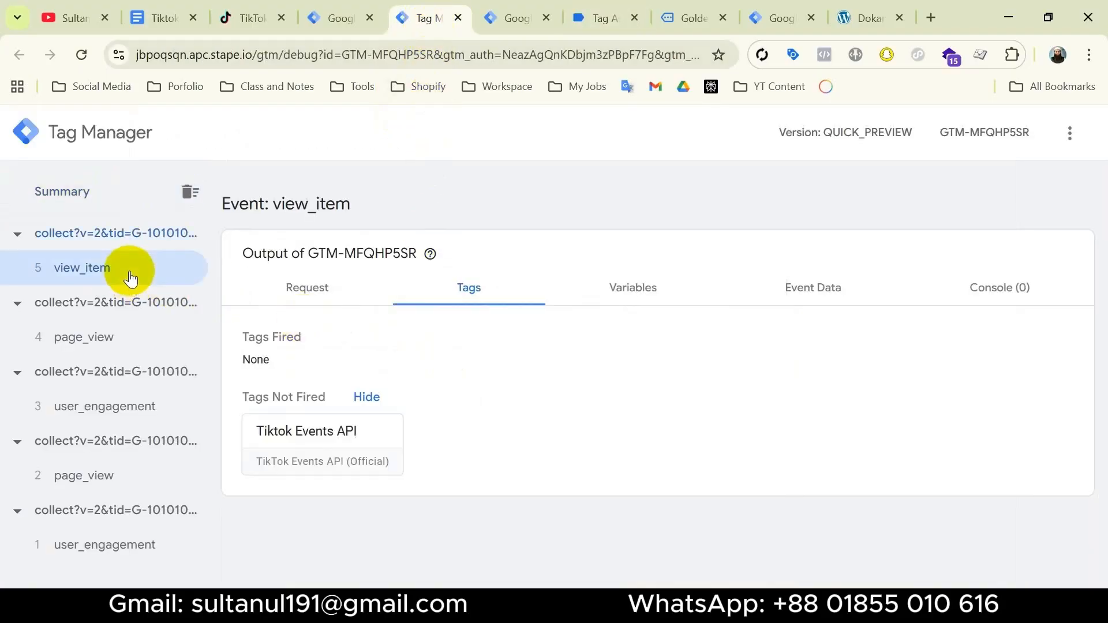
{"action": "left_click", "coordinate": [165, 29]}
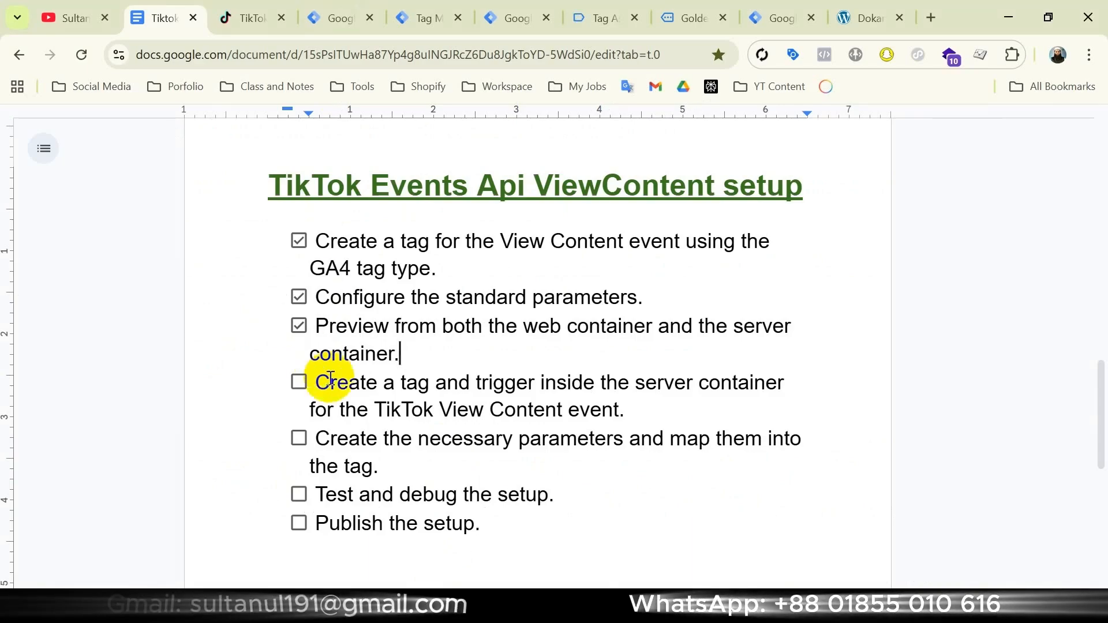
Copy the Tiktok Events API tag in the Dokanpat - Server1 container and name the copy Tiktok Events API - View Content
{"action": "left_click", "coordinate": [345, 23]}
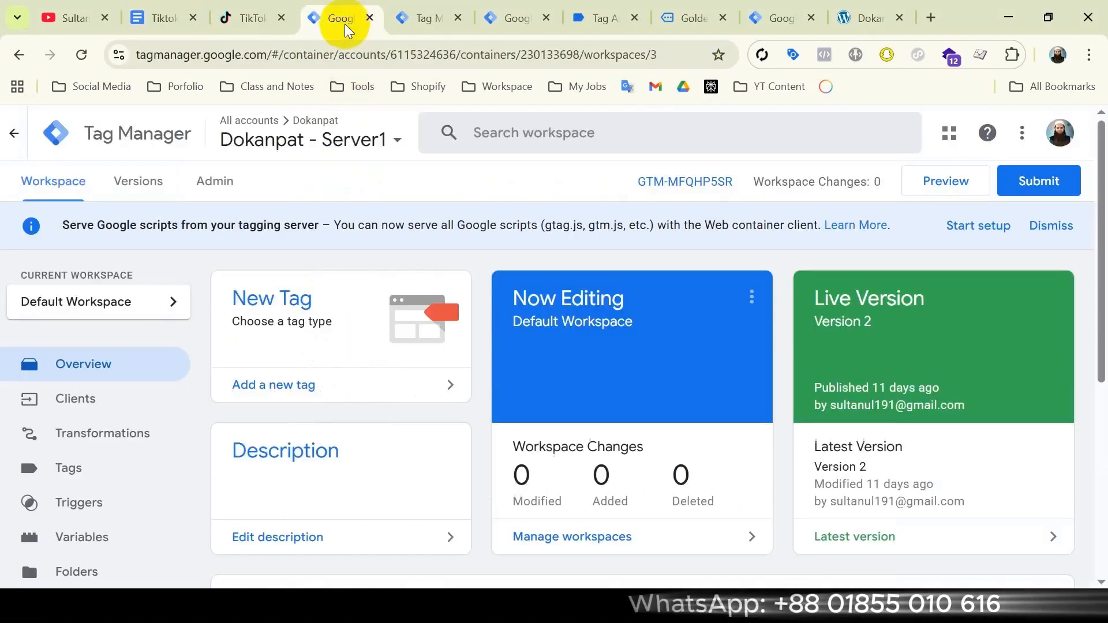
{"action": "left_click", "coordinate": [108, 471]}
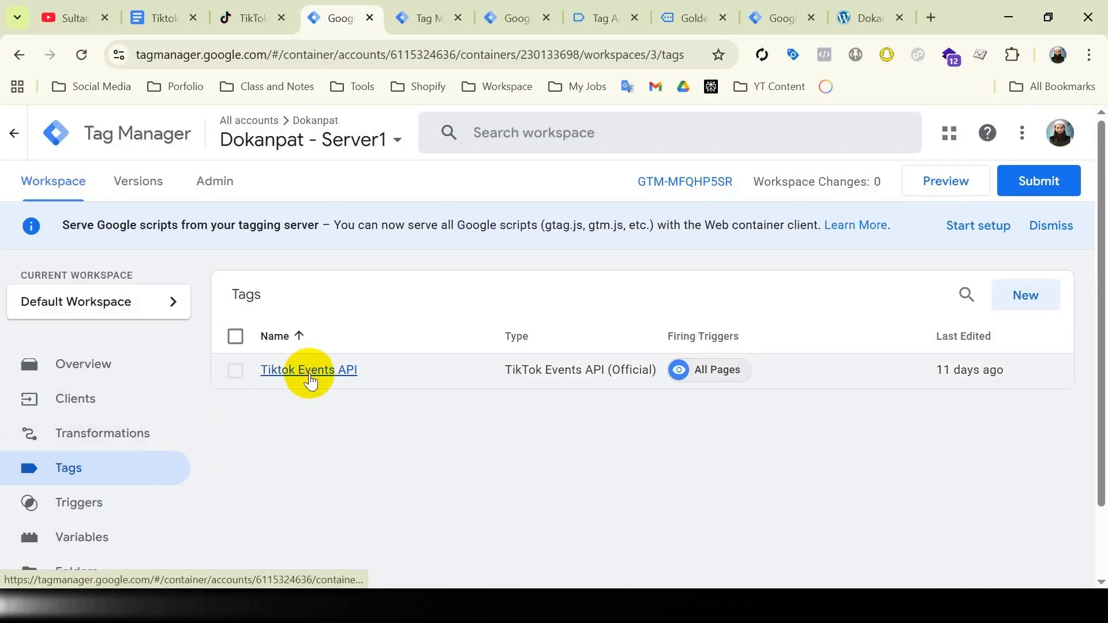
{"action": "left_click", "coordinate": [309, 372]}
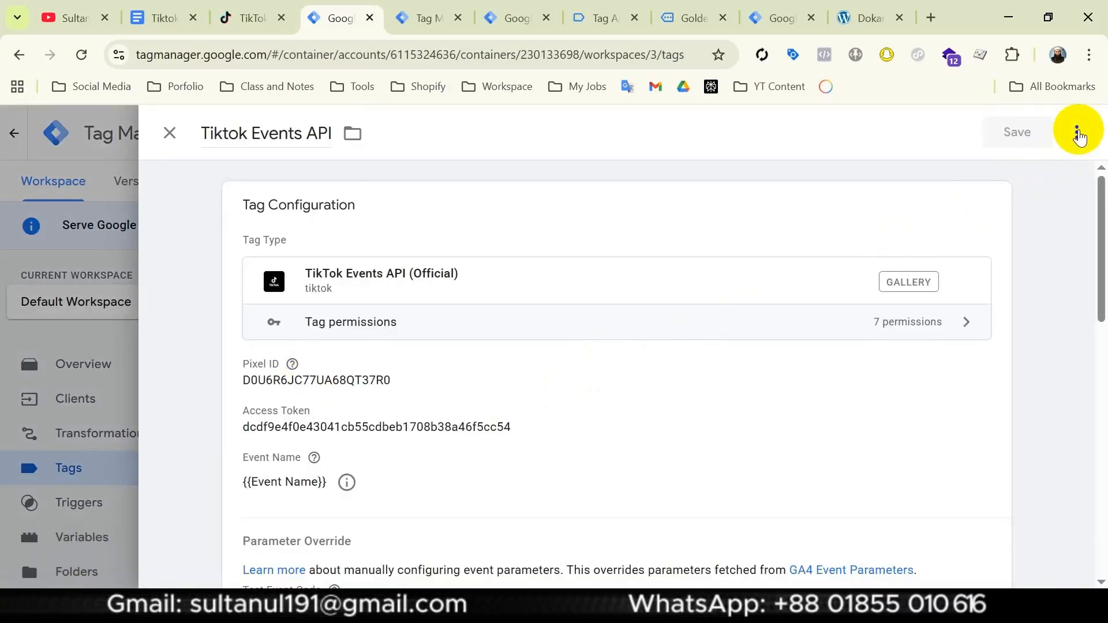
{"action": "left_click", "coordinate": [1075, 132]}
{"action": "left_click", "coordinate": [1019, 174]}
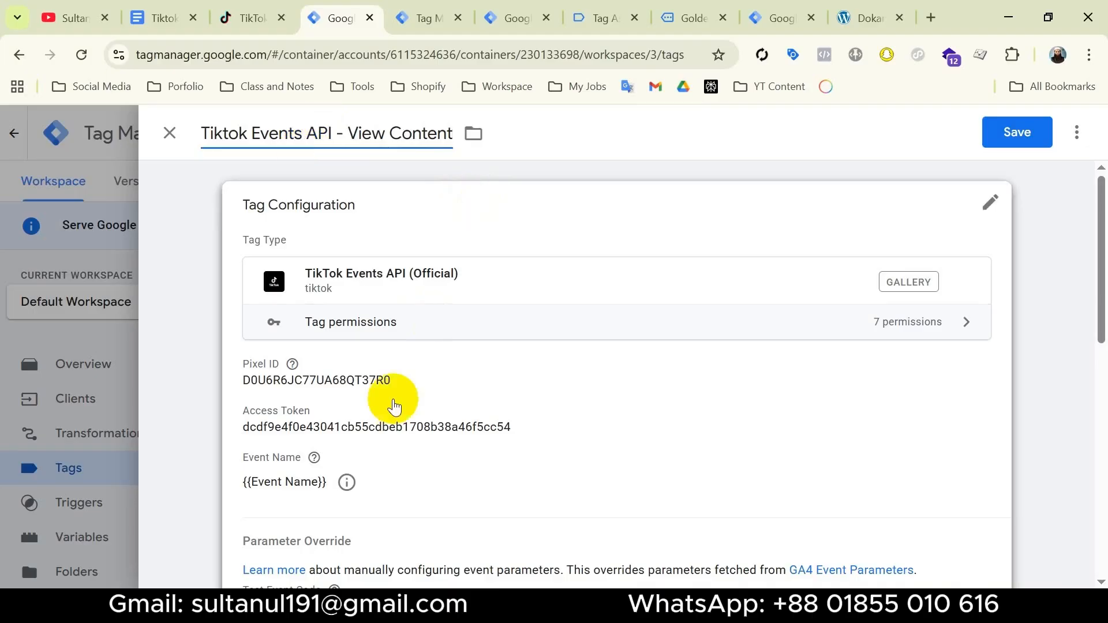
Look over the copied tag's Event Name options and remove its All Pages firing trigger
{"action": "left_click", "coordinate": [473, 464]}
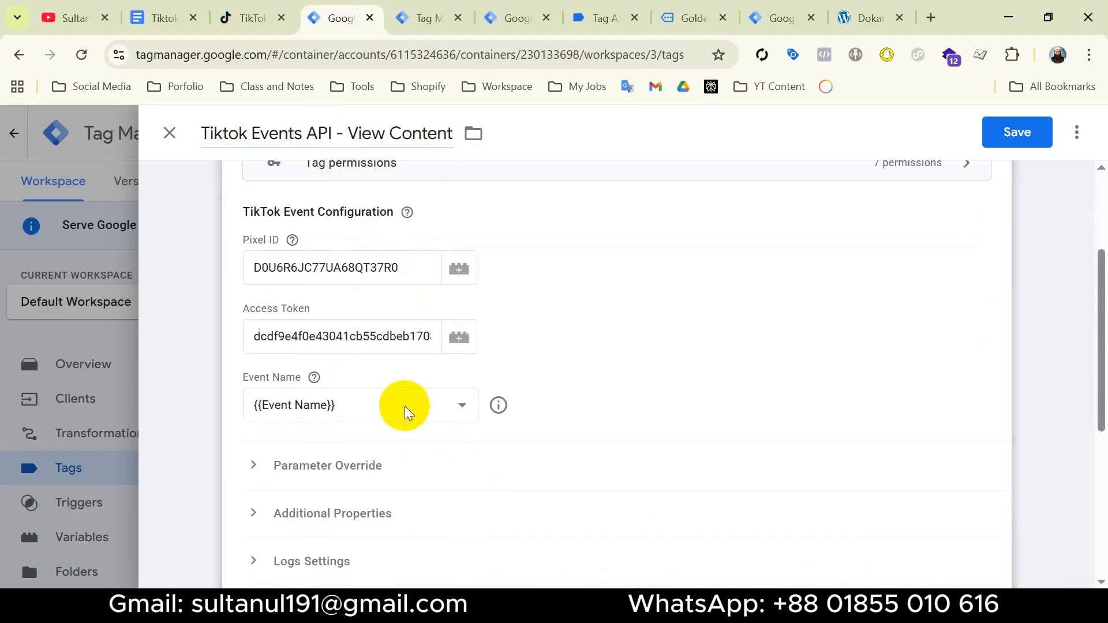
{"action": "left_click", "coordinate": [423, 412]}
{"action": "left_click", "coordinate": [337, 11]}
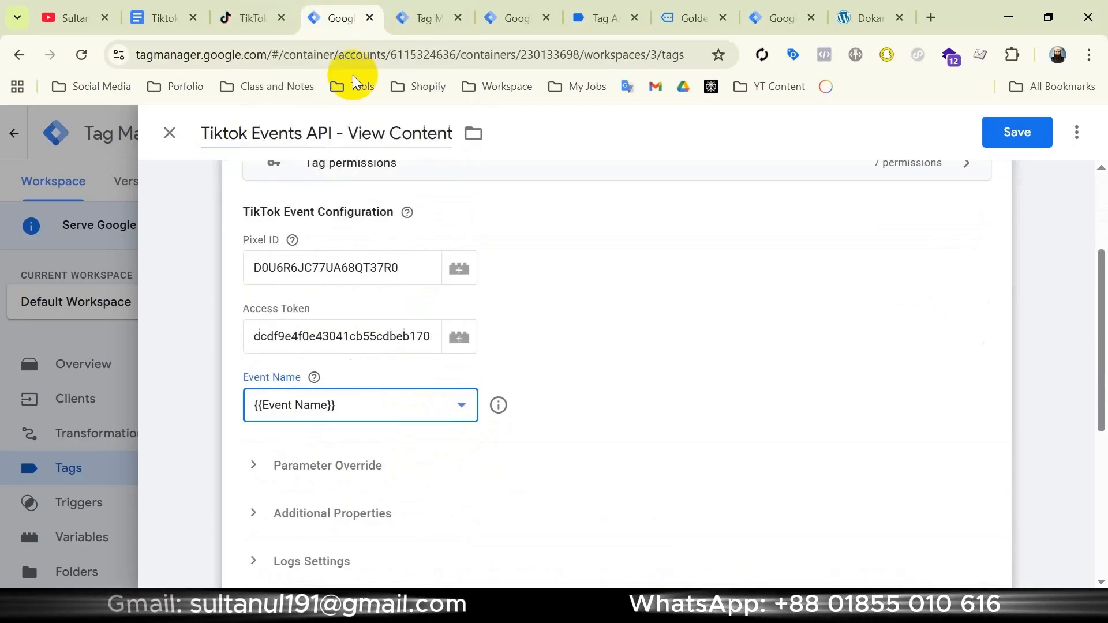
{"action": "scroll", "coordinate": [538, 372], "scroll_direction": "down", "scroll_amount": 5}
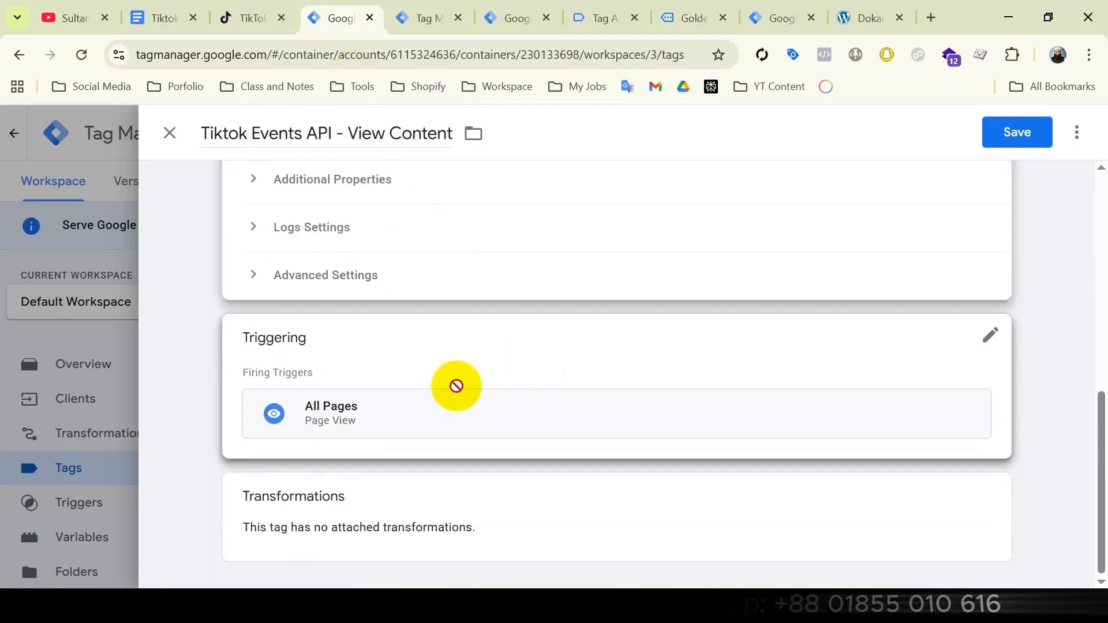
{"action": "left_click", "coordinate": [598, 363]}
{"action": "left_click", "coordinate": [965, 436]}
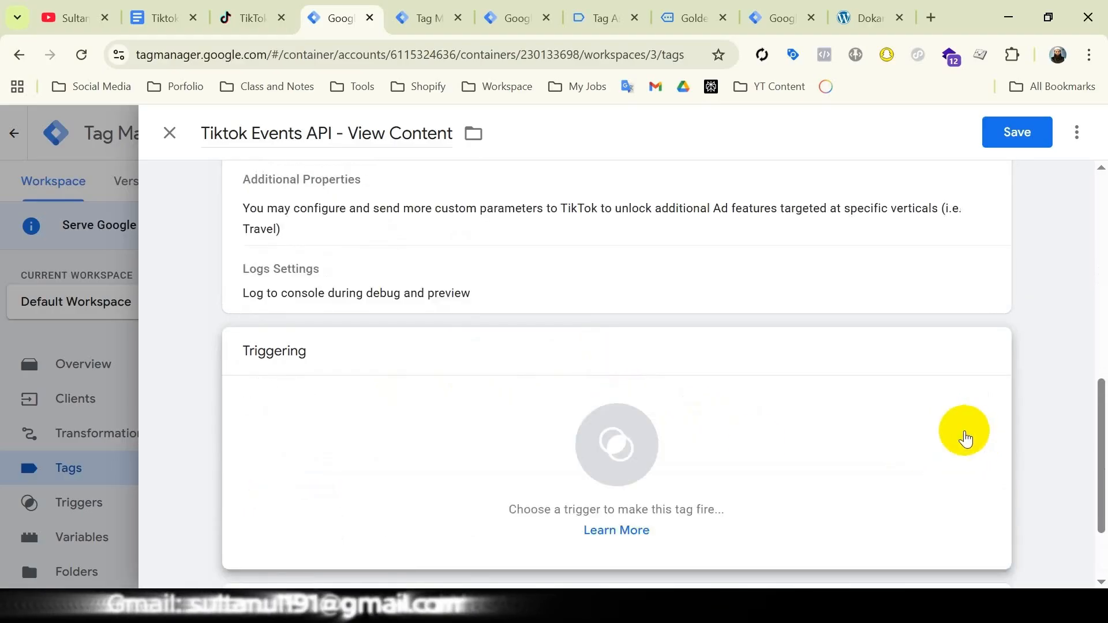
Create a new Custom Event trigger for the Tiktok Events API - View Content tag
{"action": "left_click", "coordinate": [757, 446]}
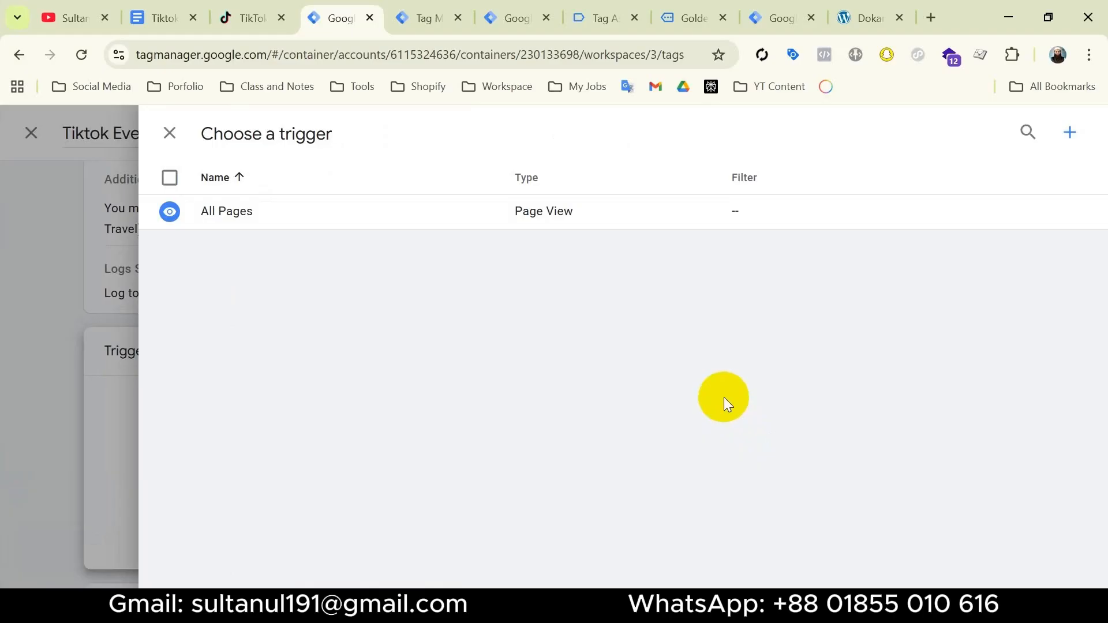
{"action": "left_click", "coordinate": [1069, 137]}
{"action": "left_click", "coordinate": [837, 265]}
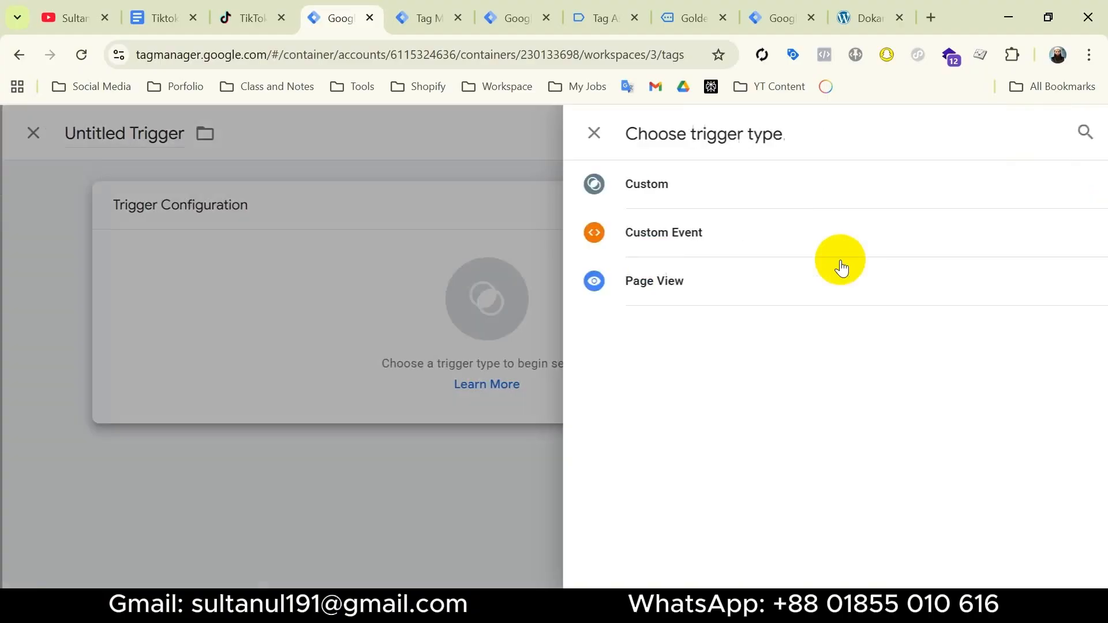
{"action": "left_click", "coordinate": [753, 225]}
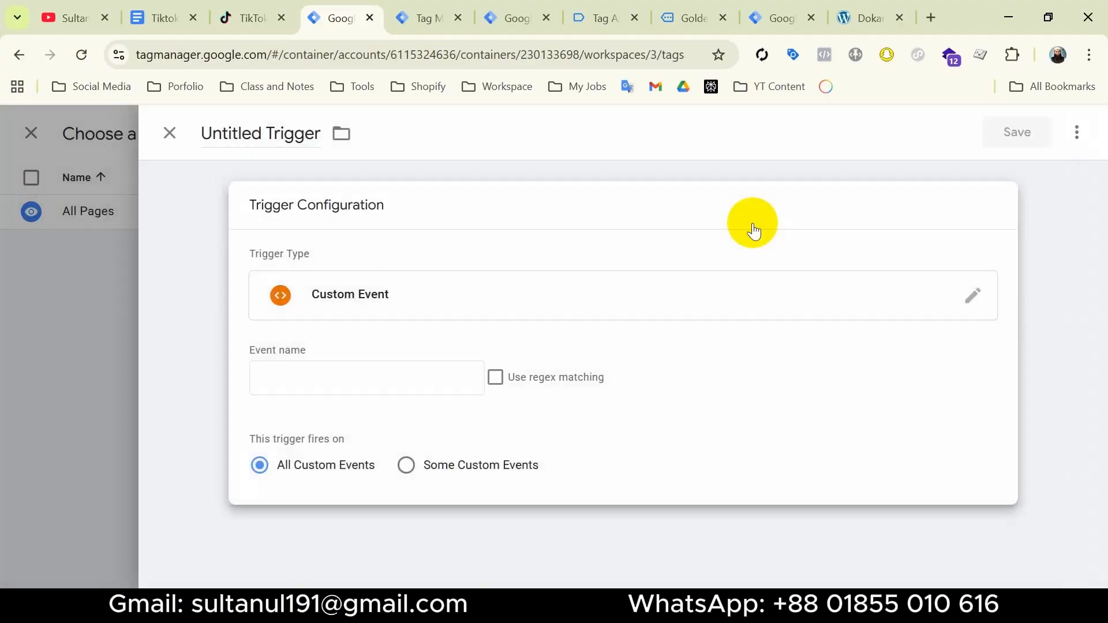
{"action": "left_click", "coordinate": [335, 382]}
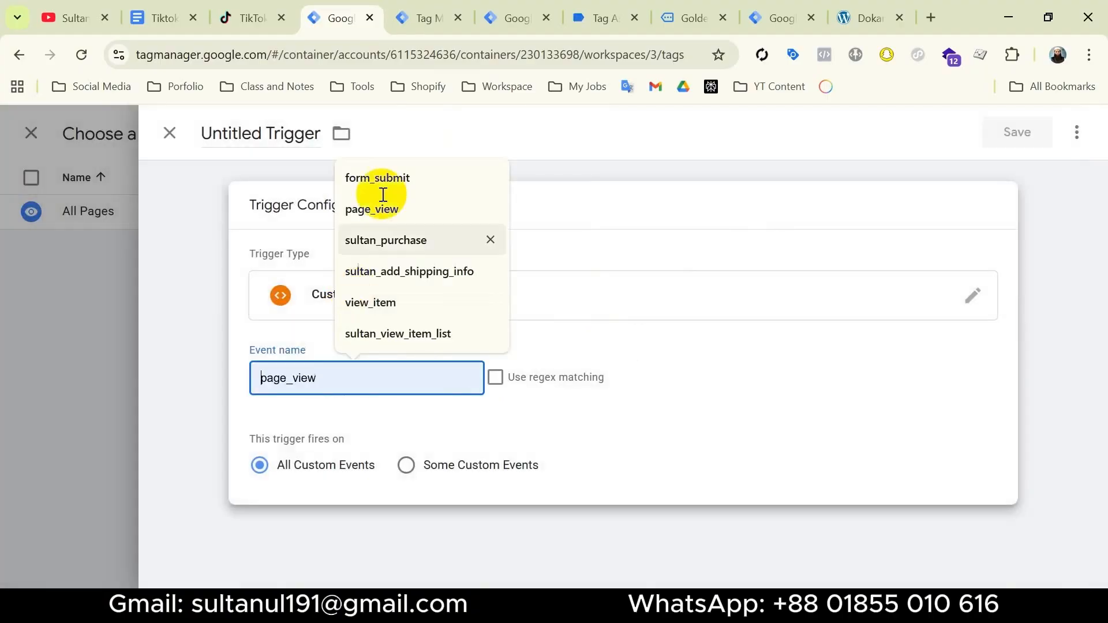
Copy the Event Name value from the server preview's view_item event and set the trigger's event name to view_item
{"action": "left_click", "coordinate": [426, 23]}
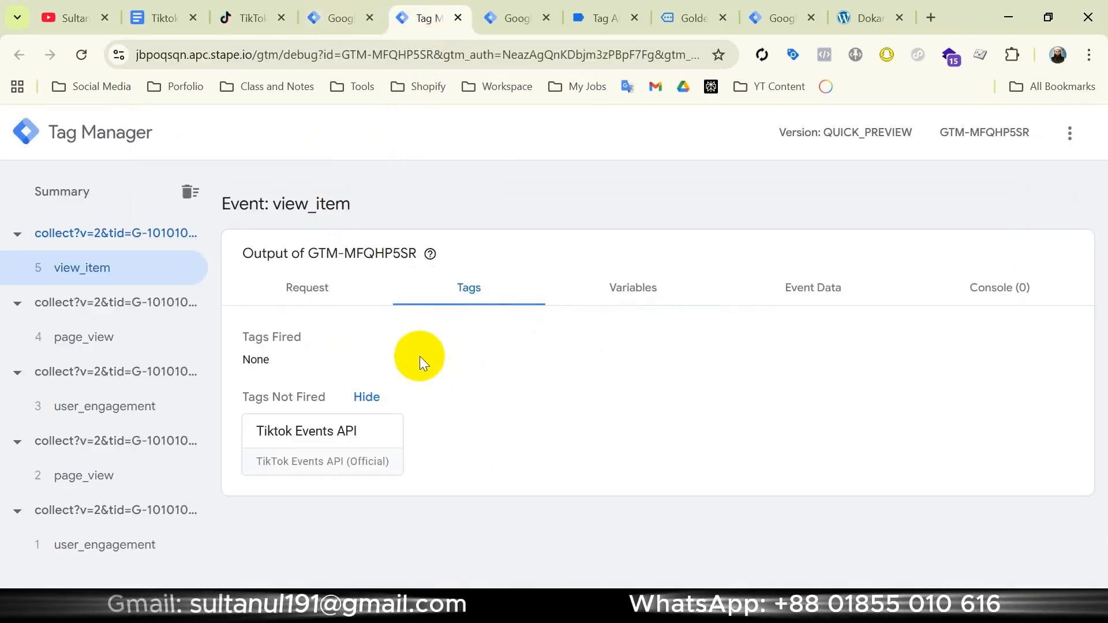
{"action": "left_click", "coordinate": [653, 289]}
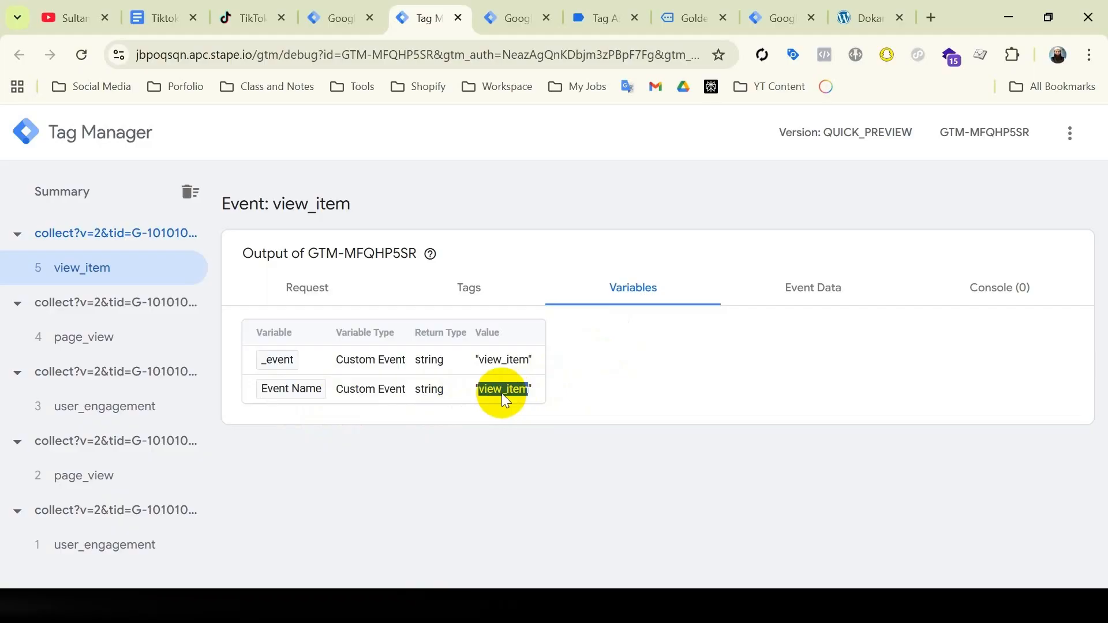
{"action": "left_click", "coordinate": [346, 18]}
{"action": "type", "text": "view_item"}
Name the new trigger view_item, and save both the trigger and the Tiktok Events API - View Content tag
{"action": "left_click", "coordinate": [255, 136]}
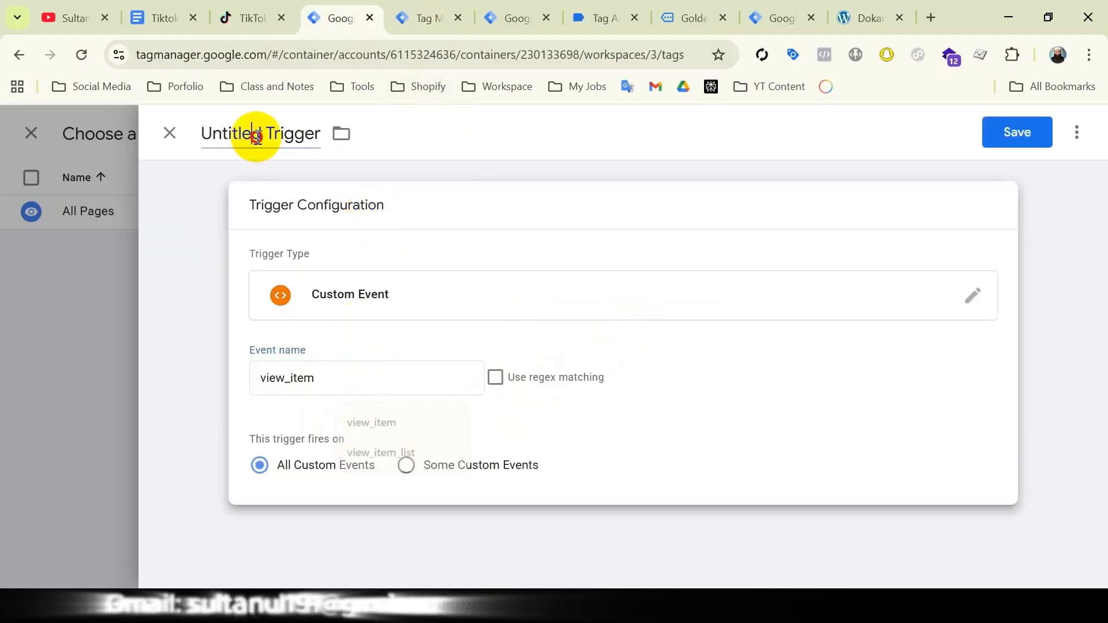
{"action": "triple_click", "coordinate": [256, 135]}
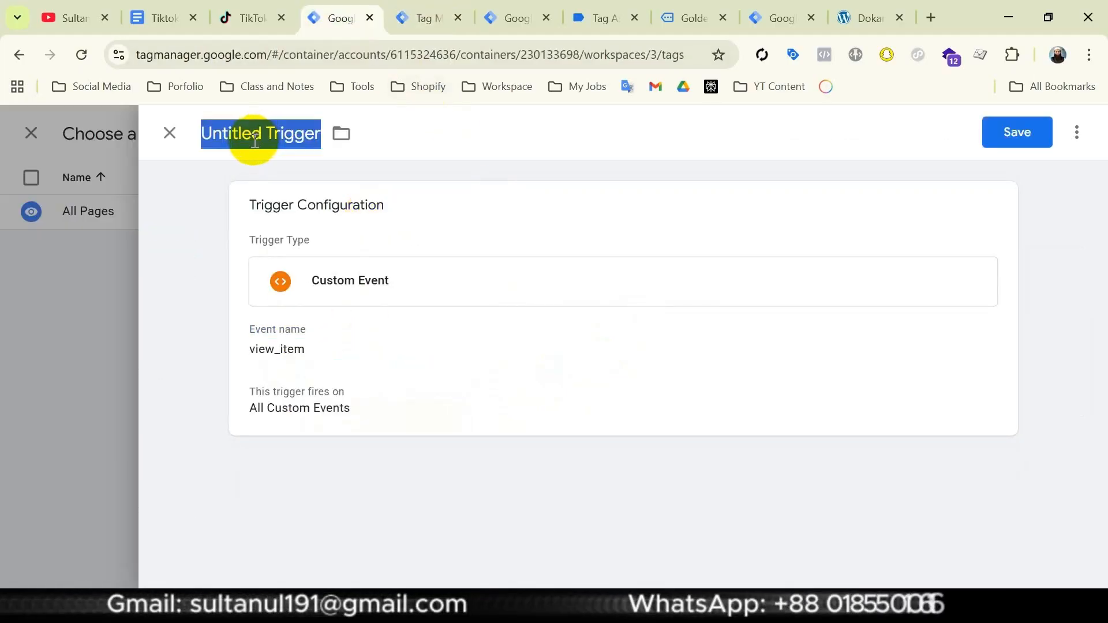
{"action": "type", "text": "view_item"}
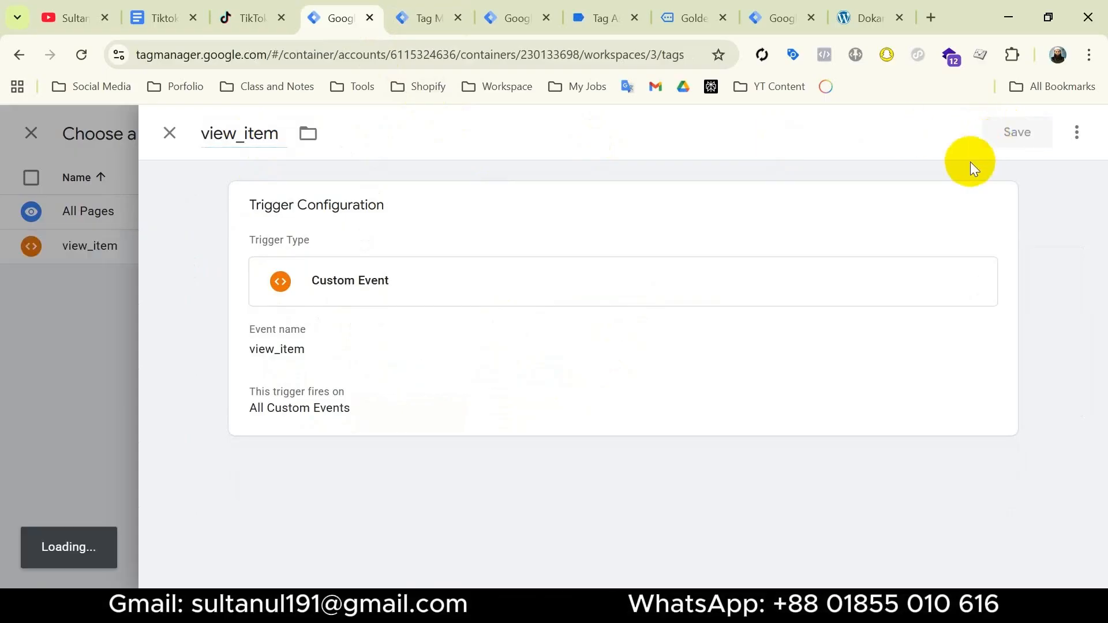
{"action": "left_click", "coordinate": [1013, 142]}
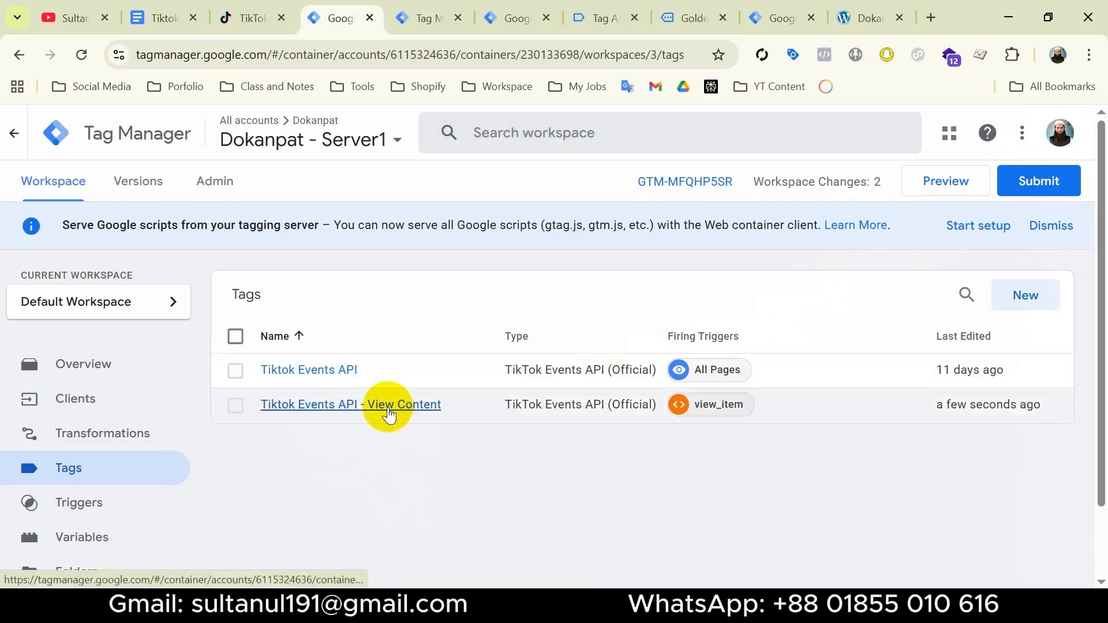
Consult the setup checklist and examine event_id, external_id, quantity, description and value in the incoming view_item request of the server preview
{"action": "left_click", "coordinate": [163, 18]}
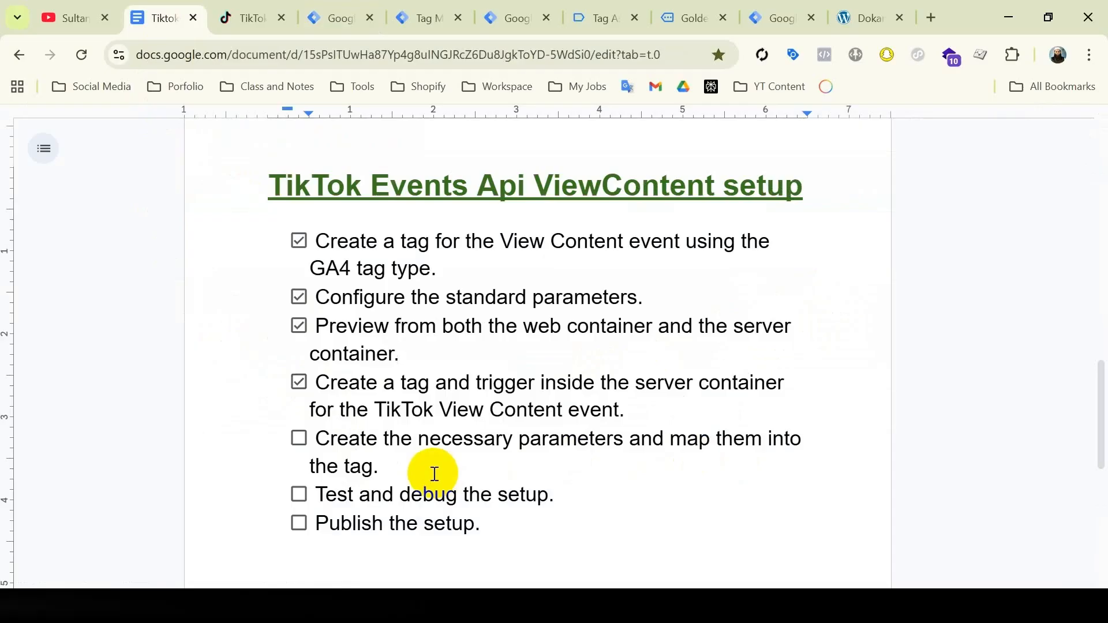
{"action": "left_click", "coordinate": [427, 26]}
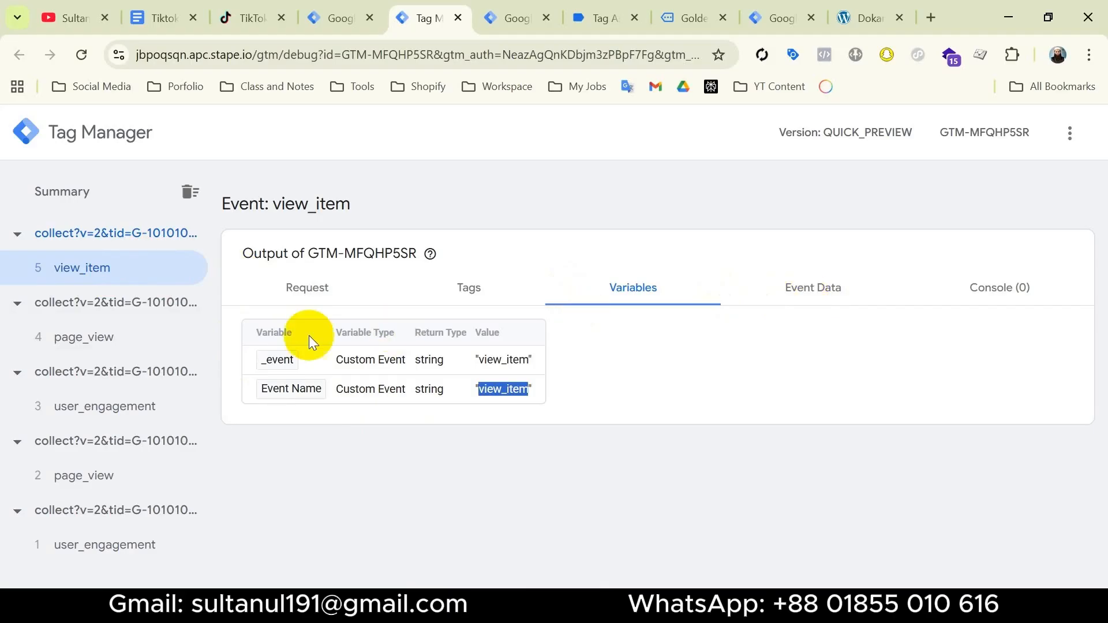
{"action": "left_click", "coordinate": [308, 289]}
{"action": "scroll", "coordinate": [411, 437], "scroll_direction": "down", "scroll_amount": 1}
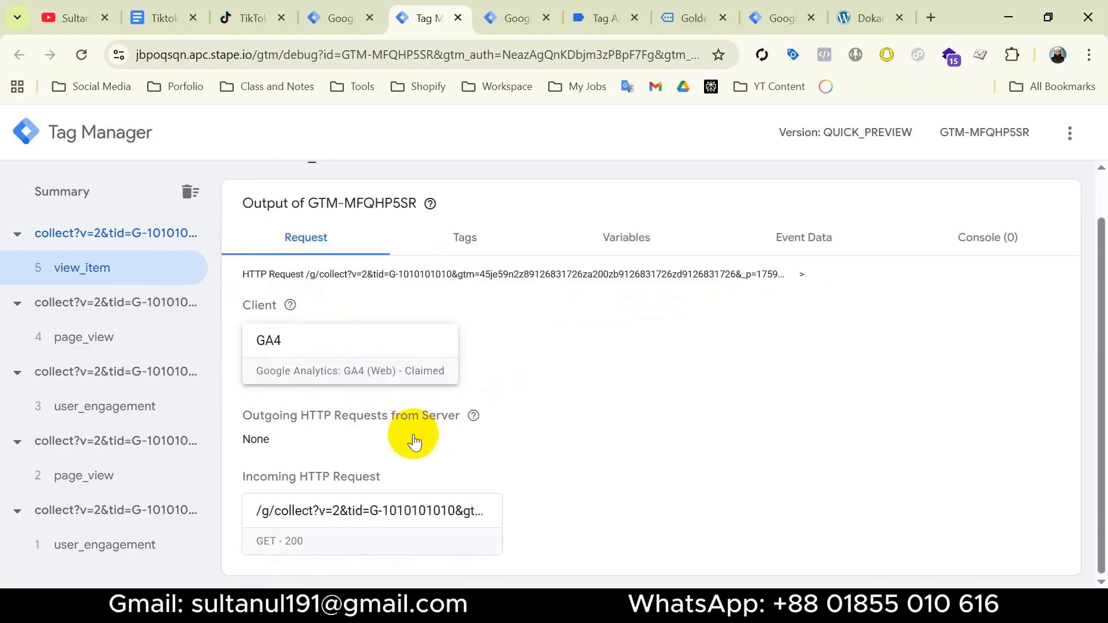
{"action": "left_click", "coordinate": [398, 521]}
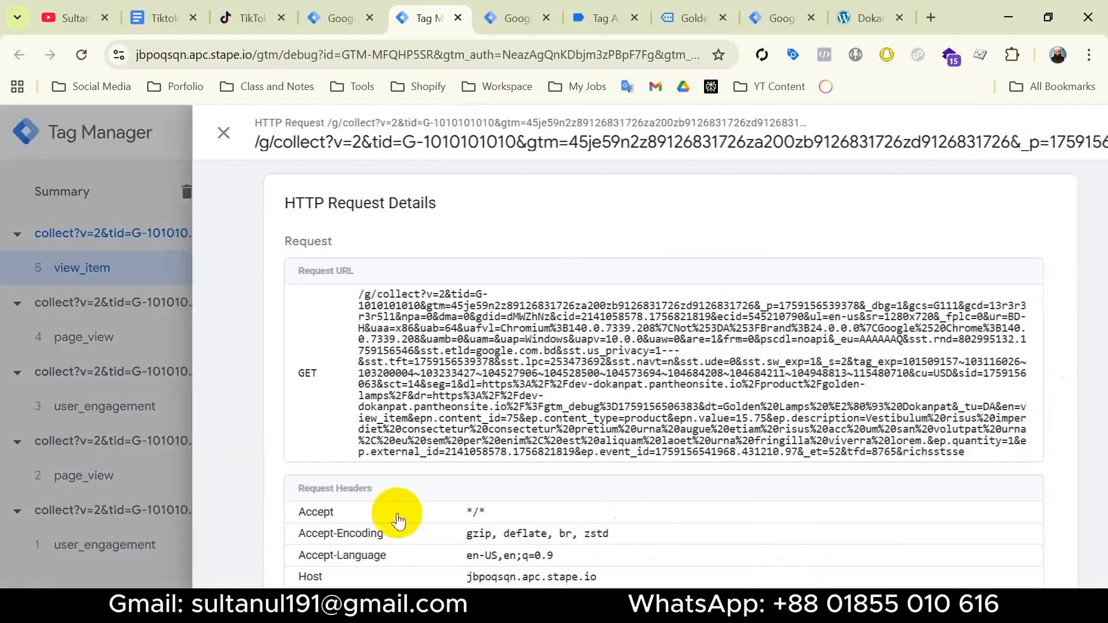
{"action": "double_click", "coordinate": [572, 454]}
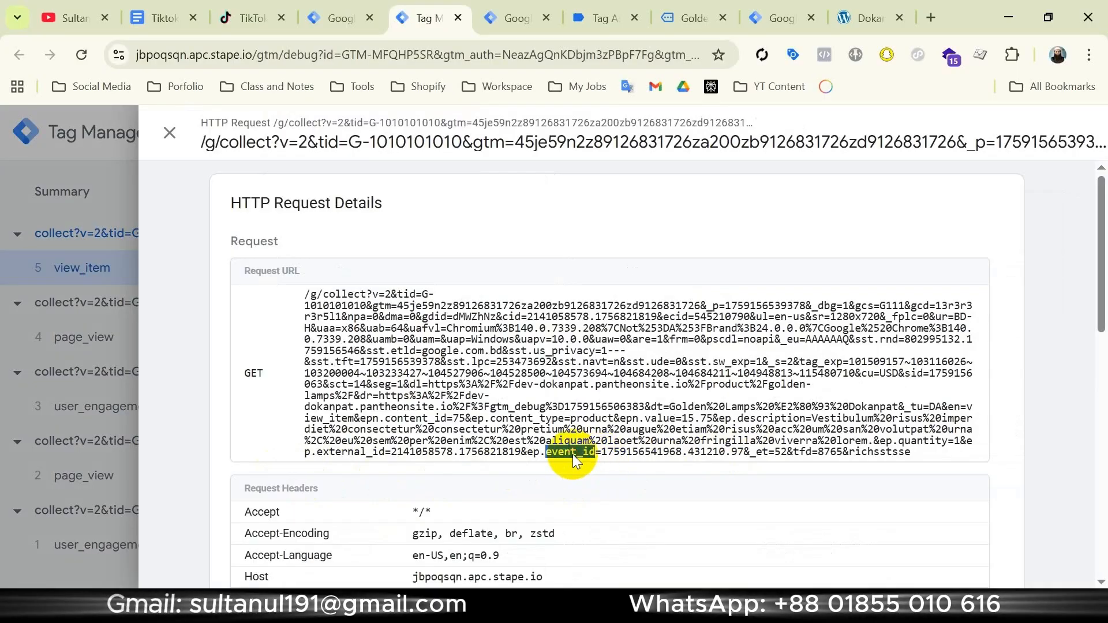
{"action": "double_click", "coordinate": [341, 453]}
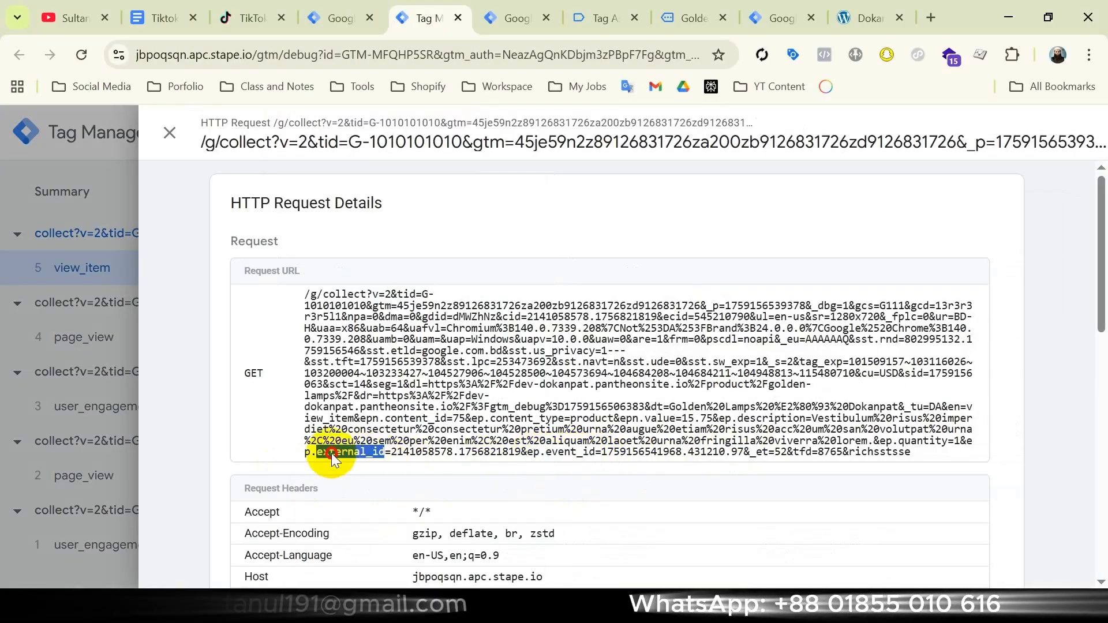
{"action": "double_click", "coordinate": [915, 442]}
{"action": "left_click", "coordinate": [770, 415]}
{"action": "double_click", "coordinate": [770, 413]}
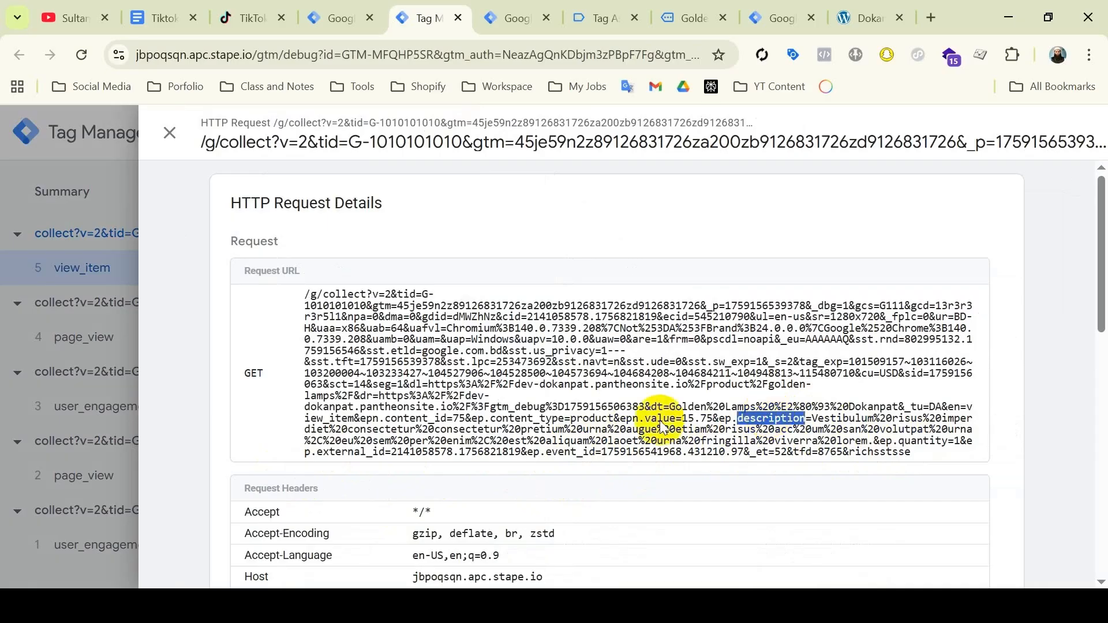
{"action": "double_click", "coordinate": [659, 418]}
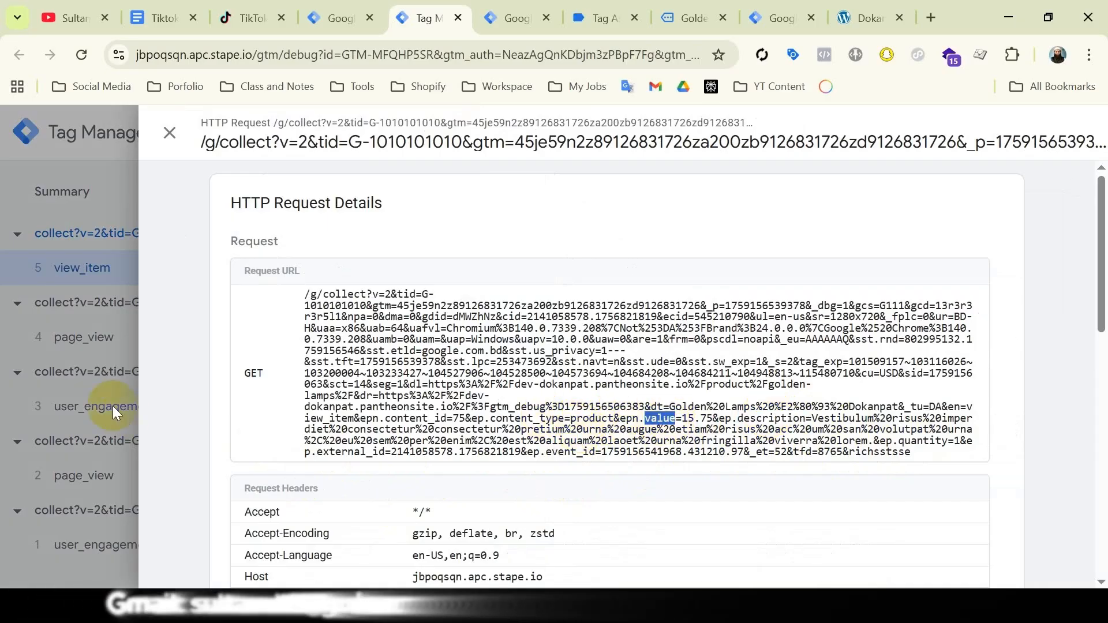
Examine the event data parameters of the incoming view_item event in the server preview
{"action": "left_click", "coordinate": [94, 385]}
{"action": "left_click", "coordinate": [774, 242]}
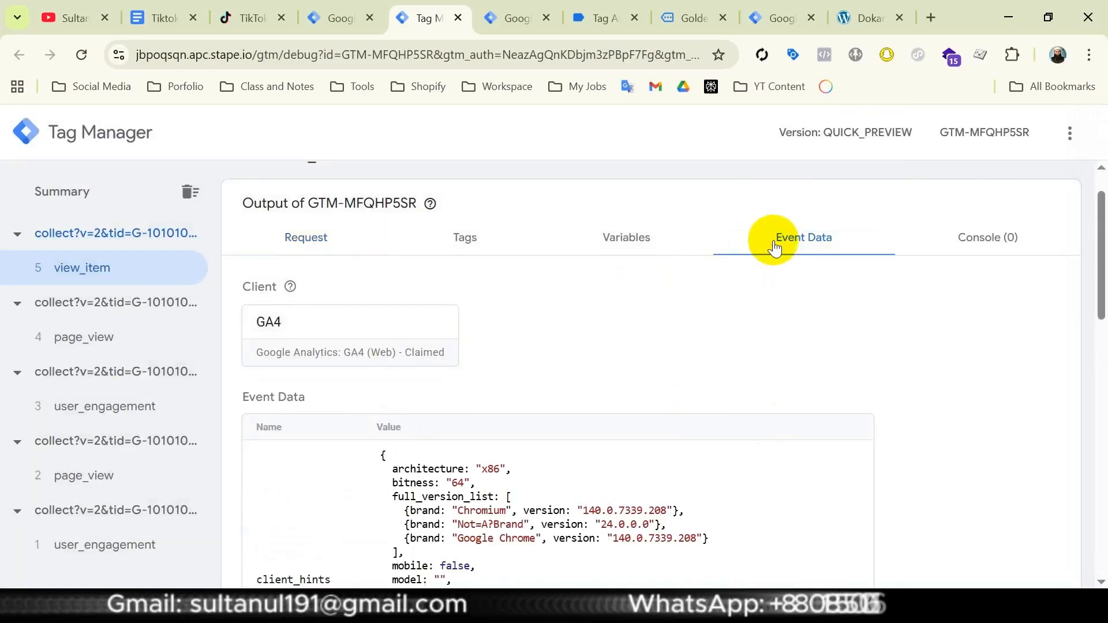
{"action": "scroll", "coordinate": [535, 438], "scroll_direction": "down", "scroll_amount": 5}
{"action": "scroll", "coordinate": [403, 390], "scroll_direction": "down", "scroll_amount": 3}
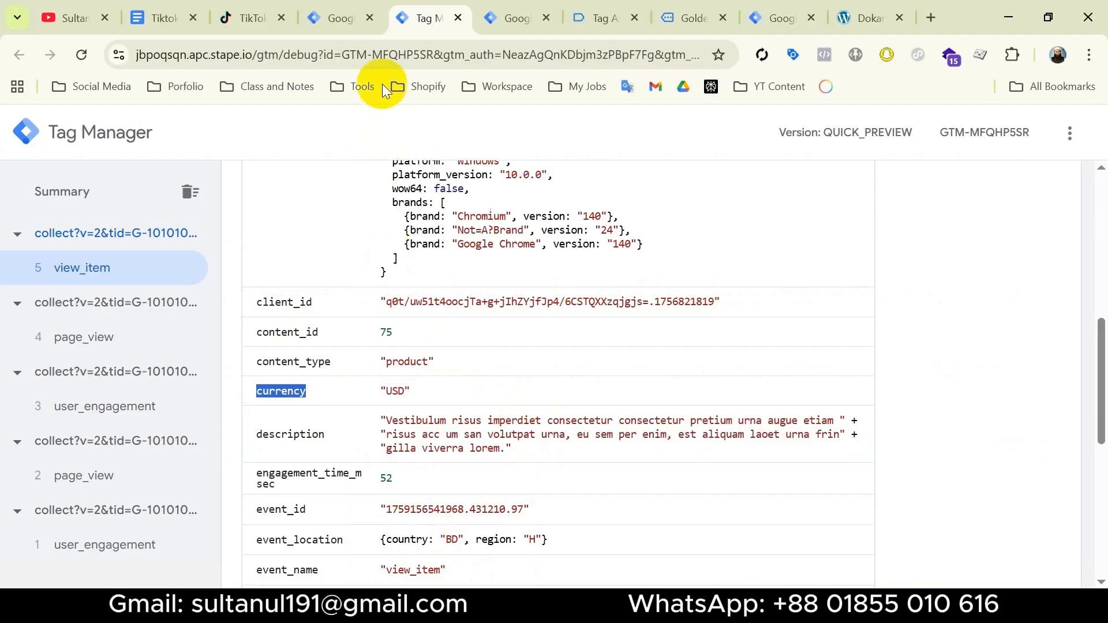
Create a new user-defined variable of type Event Data in the Dokanpat - Server1 container
{"action": "left_click", "coordinate": [340, 18]}
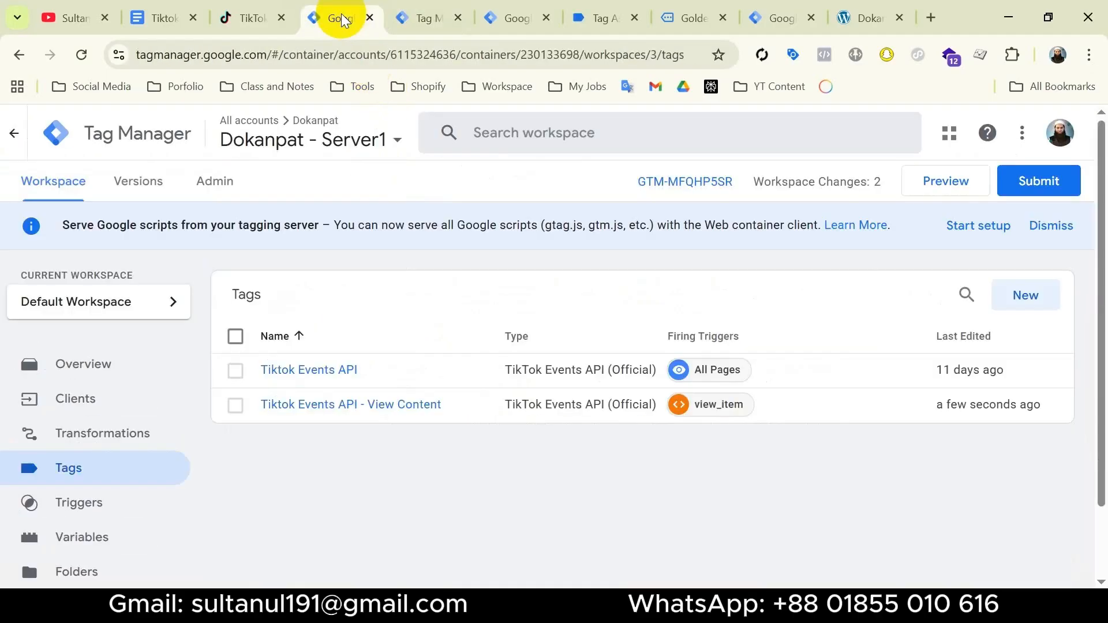
{"action": "left_click", "coordinate": [111, 547]}
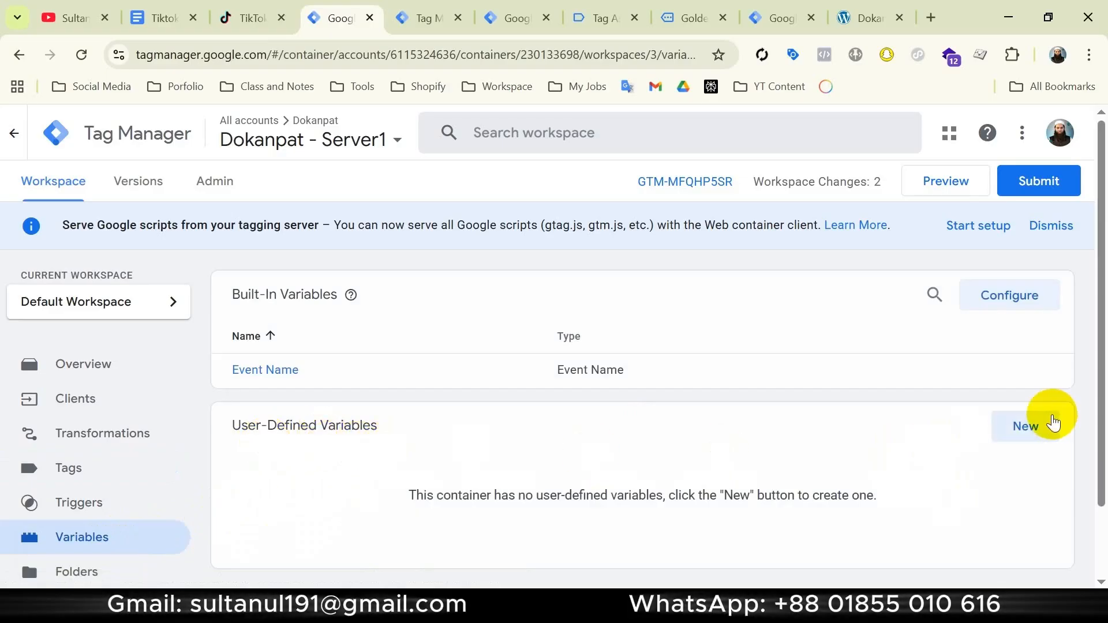
{"action": "left_click", "coordinate": [1036, 427]}
{"action": "left_click", "coordinate": [870, 313]}
{"action": "scroll", "coordinate": [779, 425], "scroll_direction": "down", "scroll_amount": 5}
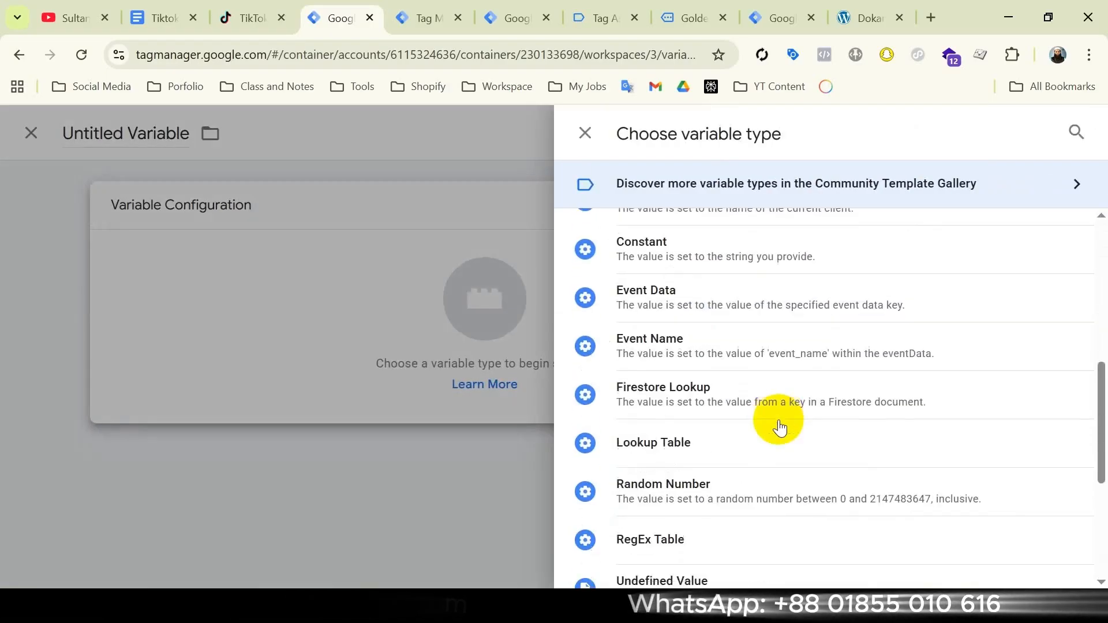
{"action": "left_click", "coordinate": [705, 293]}
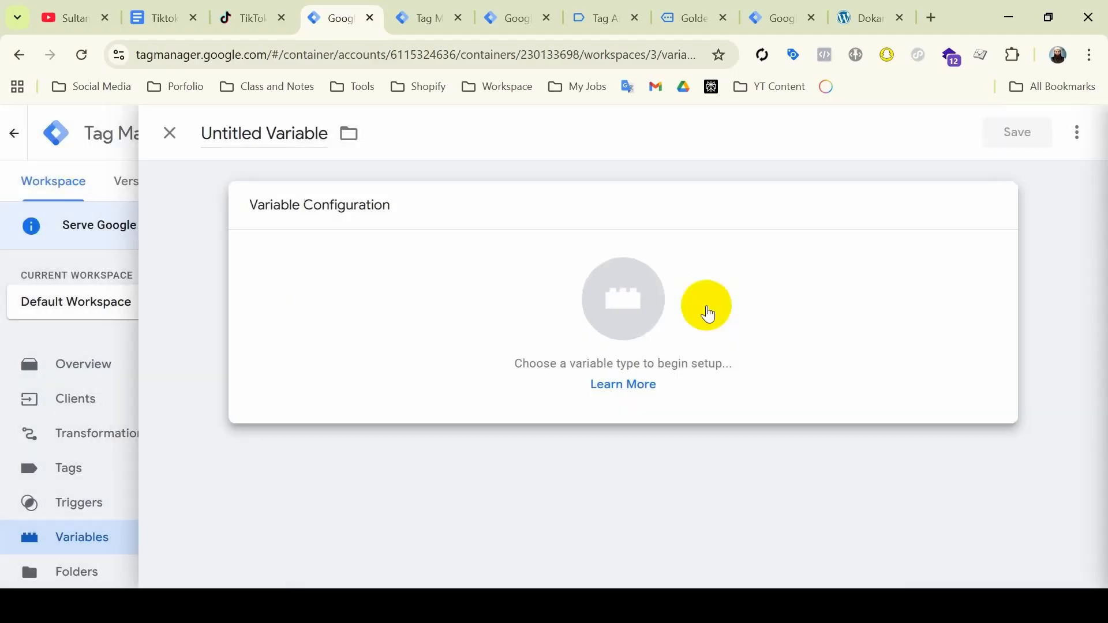
Copy the content_id key from the server preview into the variable's key path, name the variable content_id, and save it
{"action": "left_click", "coordinate": [348, 377]}
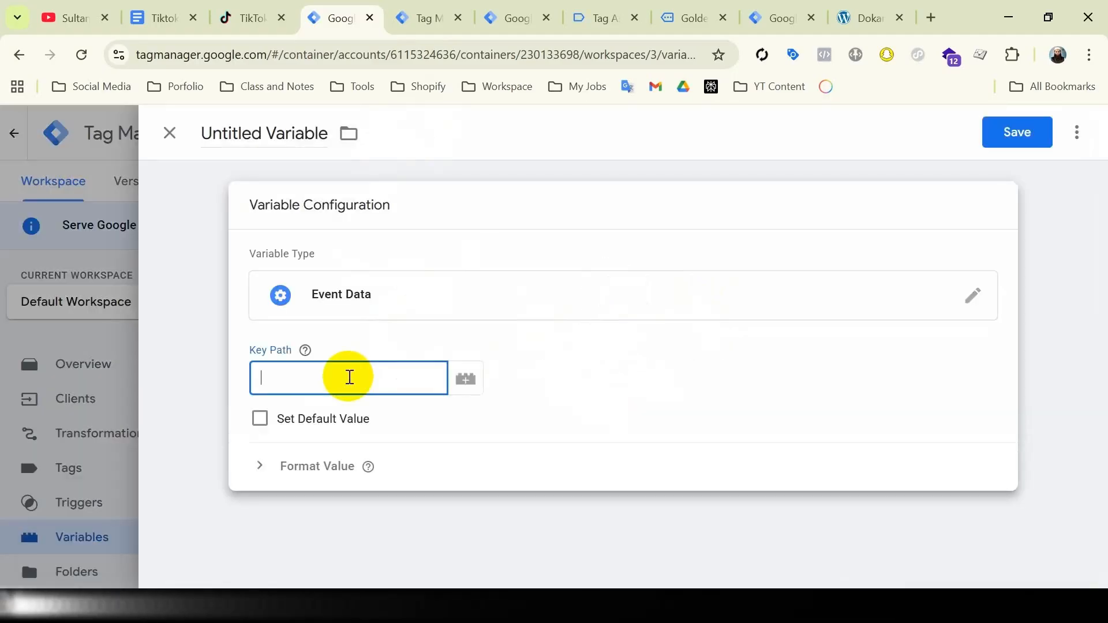
{"action": "left_click", "coordinate": [428, 19]}
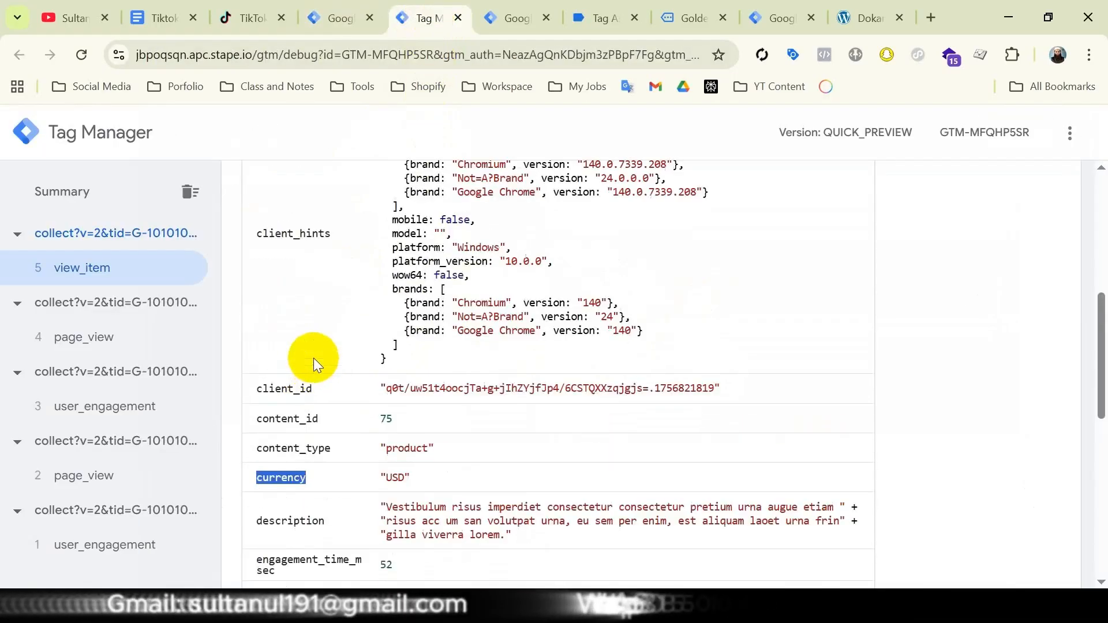
{"action": "double_click", "coordinate": [295, 414]}
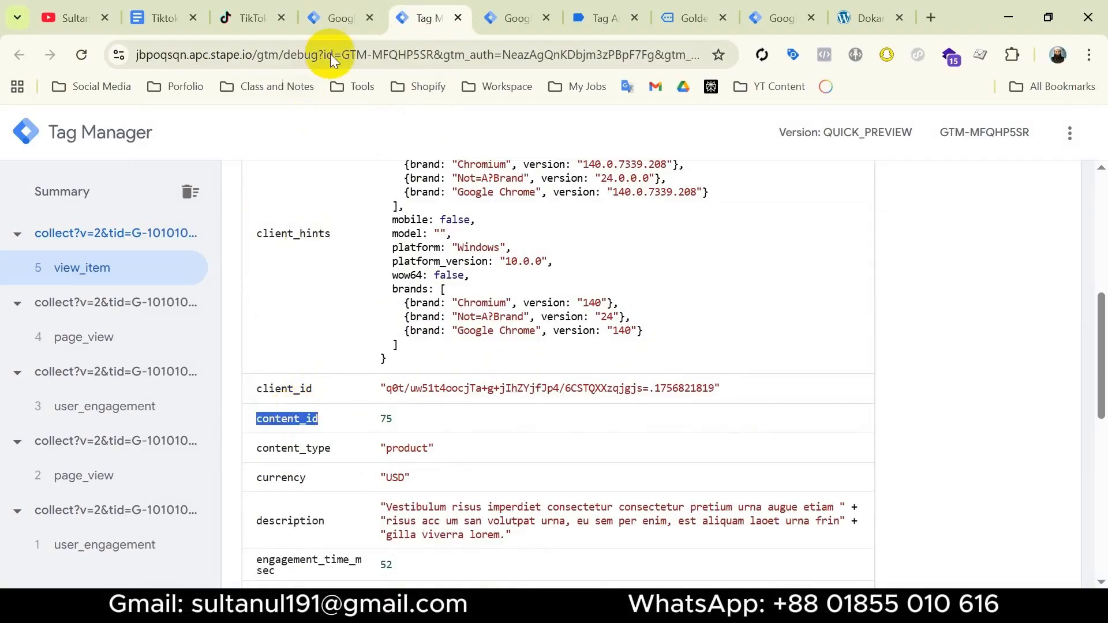
{"action": "left_click", "coordinate": [337, 17]}
{"action": "left_click", "coordinate": [270, 139]}
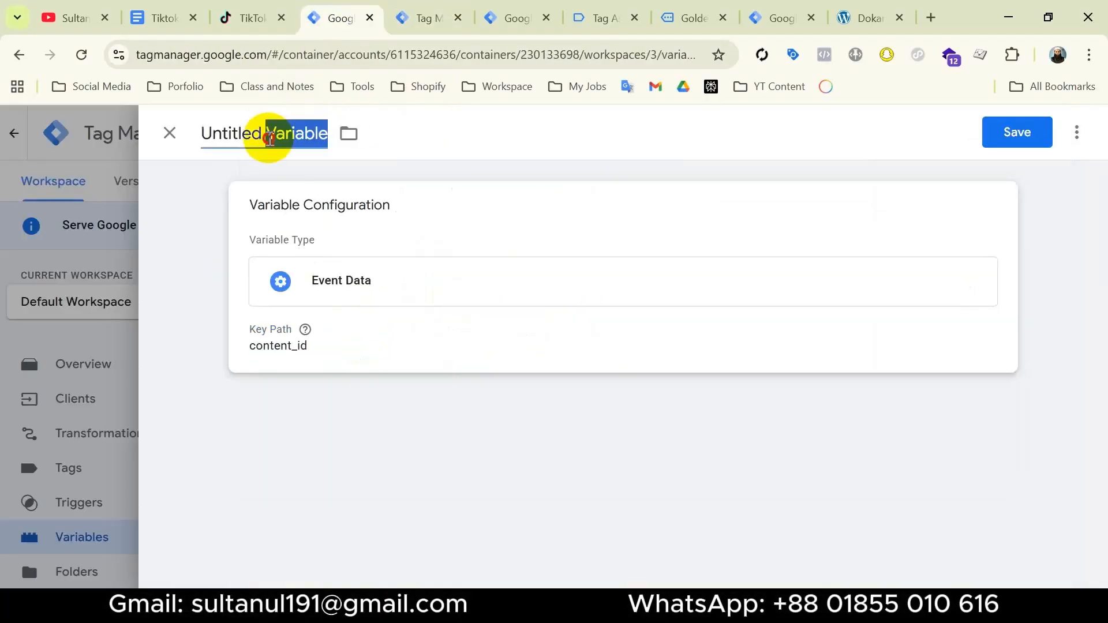
{"action": "left_click", "coordinate": [986, 135]}
Create an Event Data variable with the key path content_type copied from the server preview, name it content_type, and save it
{"action": "left_click", "coordinate": [1023, 426]}
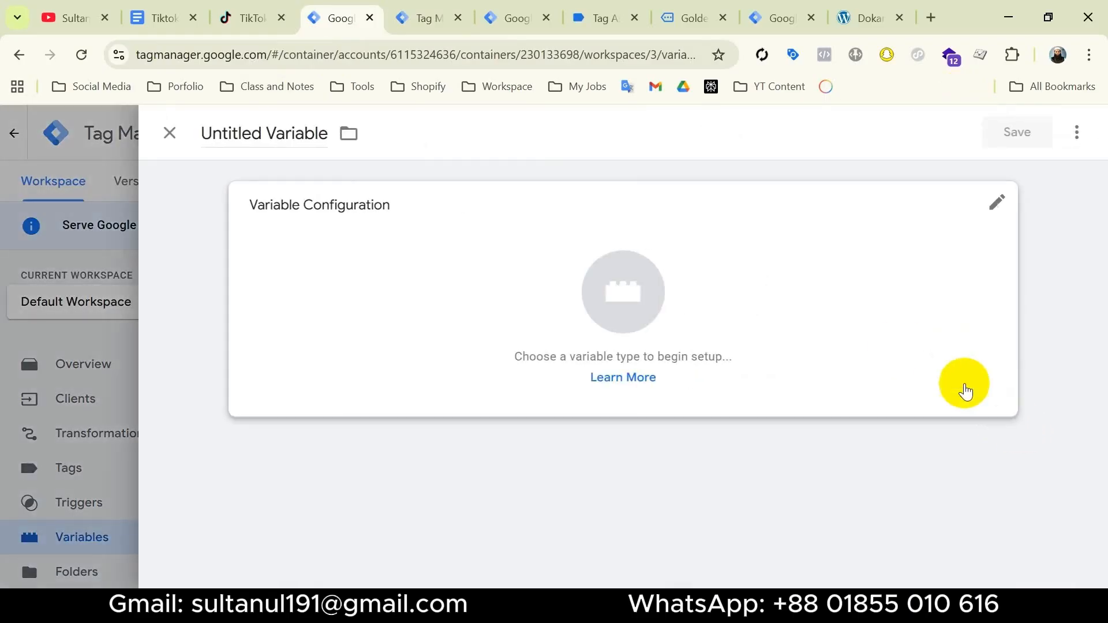
{"action": "left_click", "coordinate": [866, 323]}
{"action": "scroll", "coordinate": [767, 416], "scroll_direction": "down", "scroll_amount": 5}
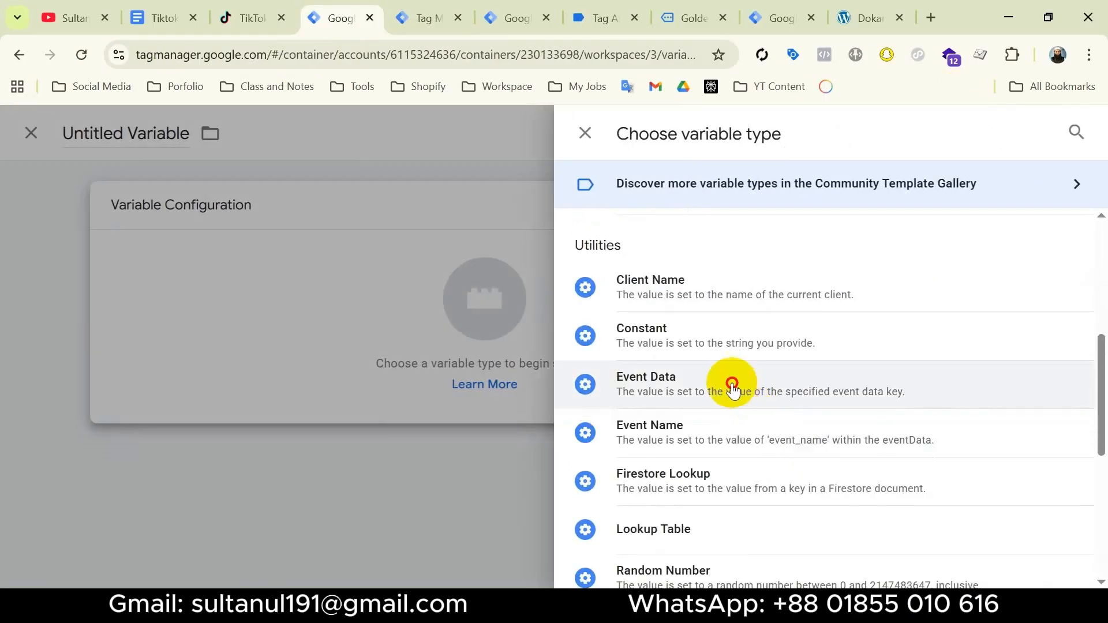
{"action": "left_click", "coordinate": [732, 385]}
{"action": "left_click", "coordinate": [432, 19]}
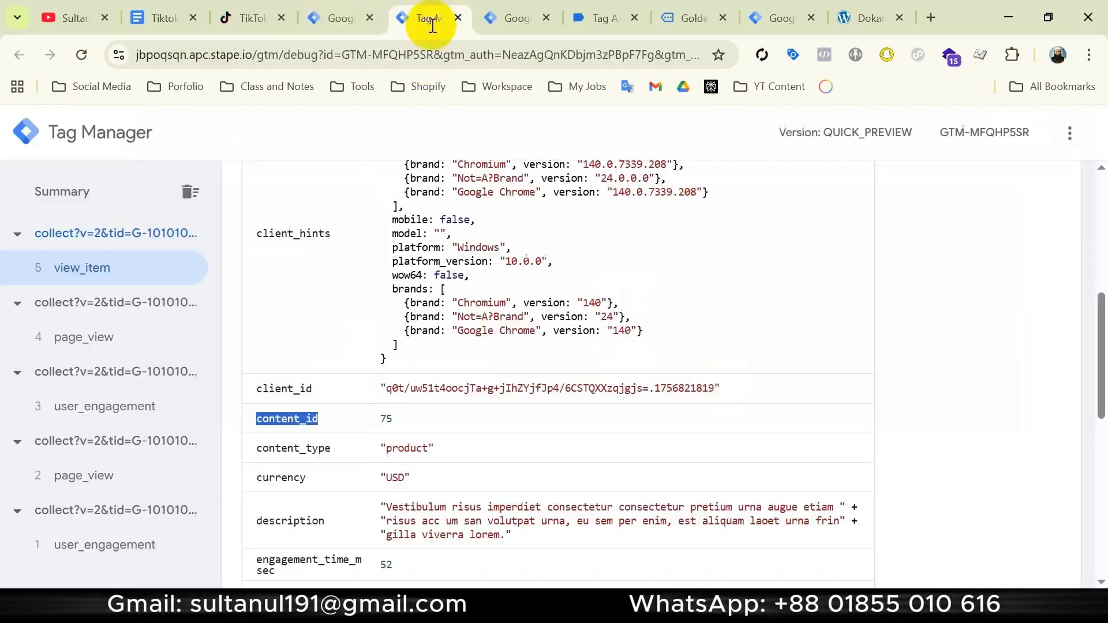
{"action": "double_click", "coordinate": [313, 447]}
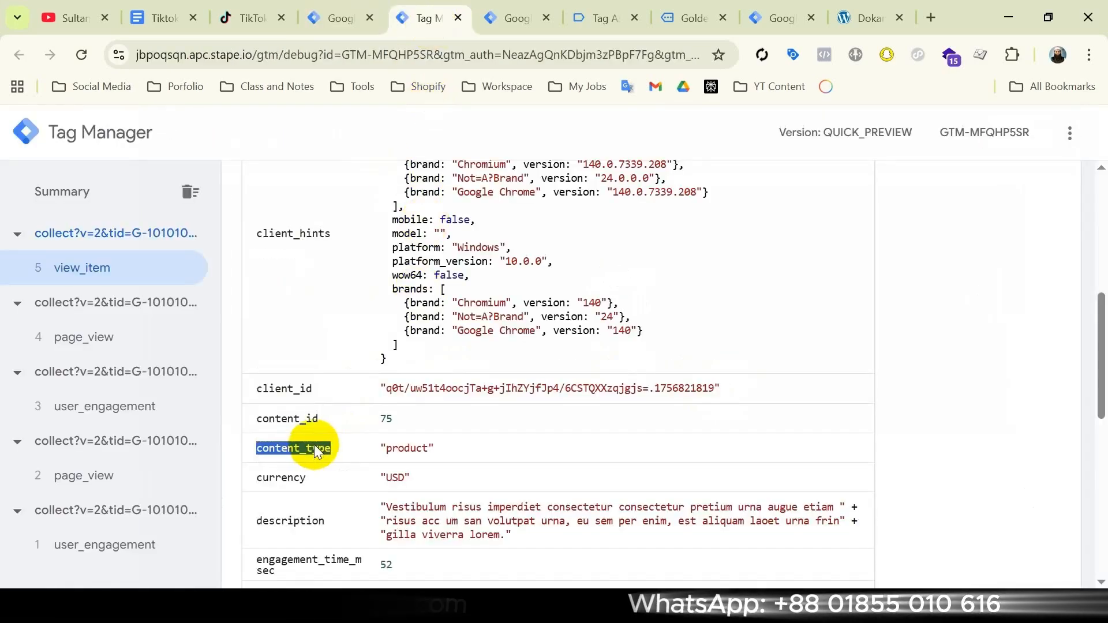
{"action": "key", "text": "ctrl+shift+Tab"}
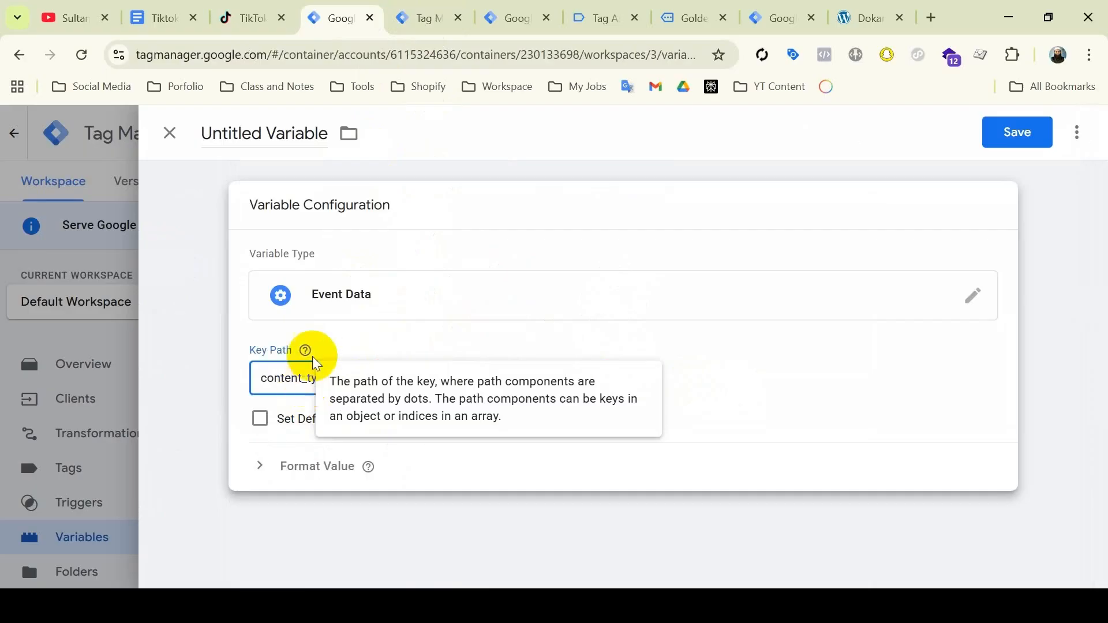
{"action": "triple_click", "coordinate": [269, 132]}
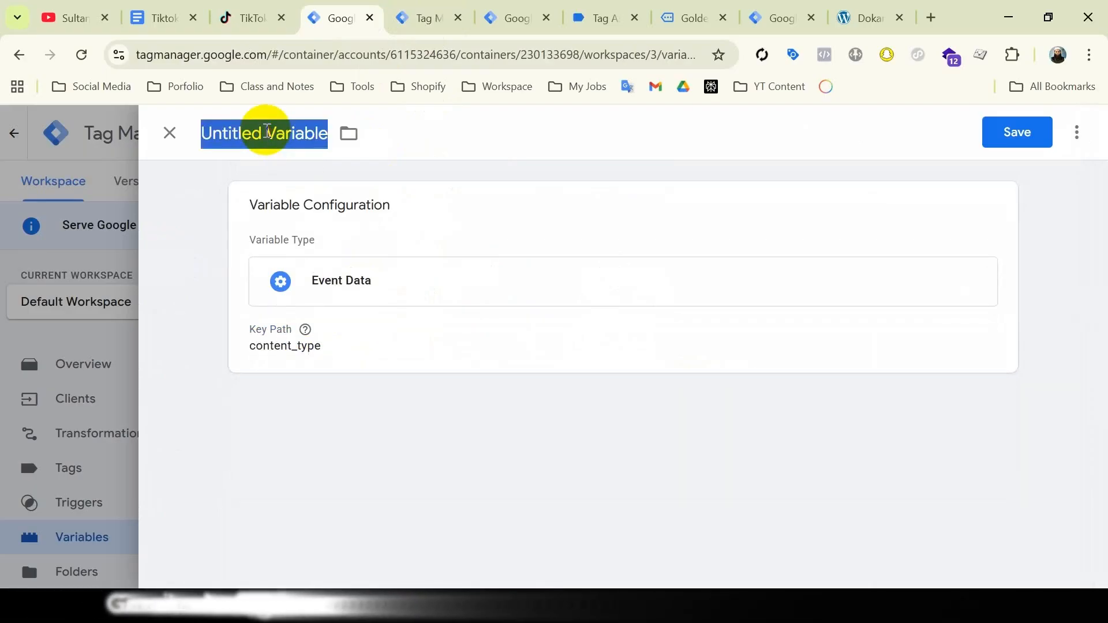
{"action": "left_click", "coordinate": [1016, 138]}
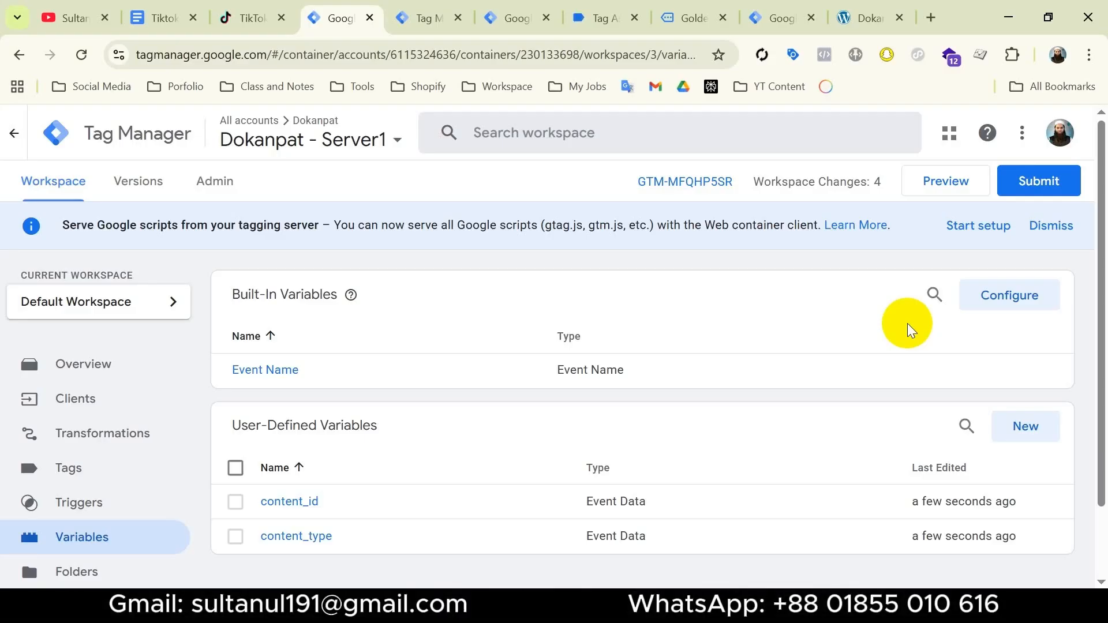
Create and save another Event Data variable using the currency key copied from the server preview
{"action": "left_click", "coordinate": [1025, 425]}
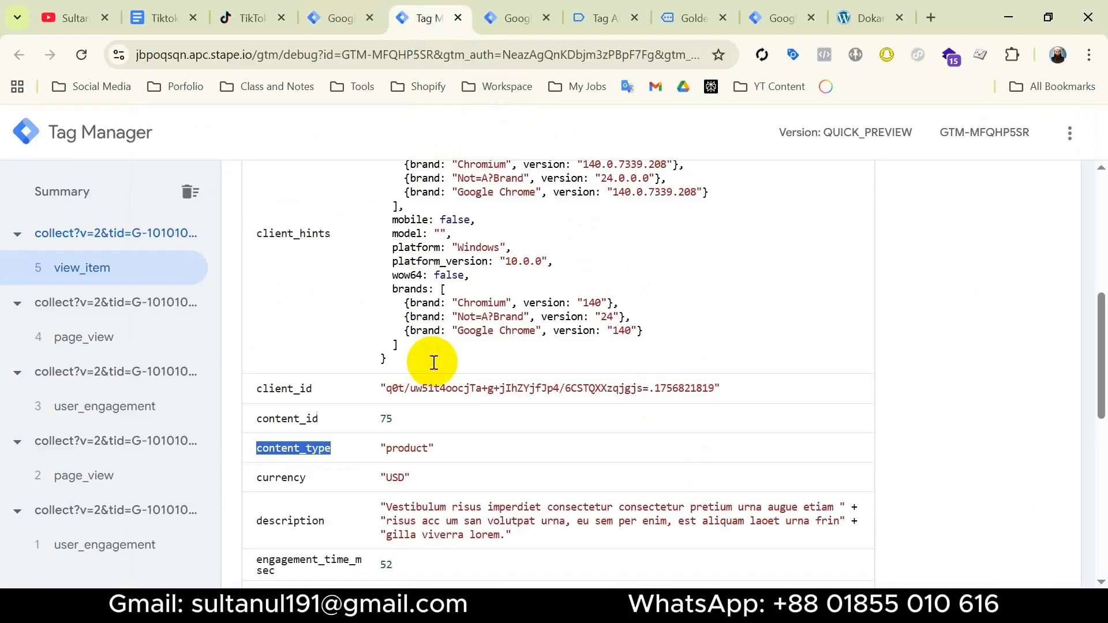
{"action": "scroll", "coordinate": [286, 299], "scroll_direction": "down", "scroll_amount": 3}
{"action": "double_click", "coordinate": [281, 304]}
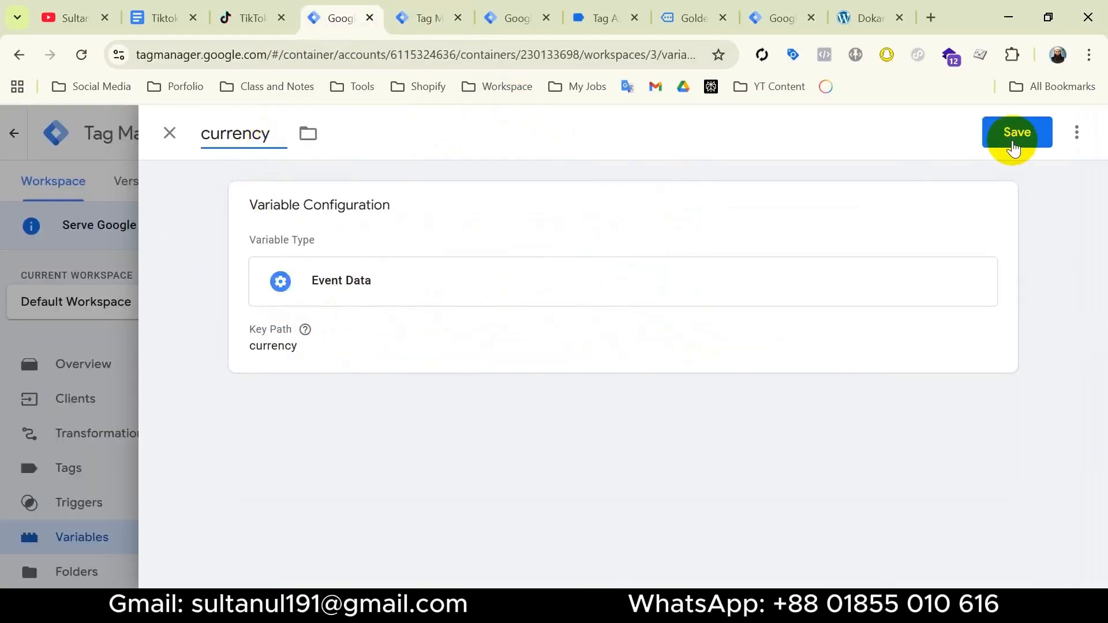
{"action": "left_click", "coordinate": [1012, 139]}
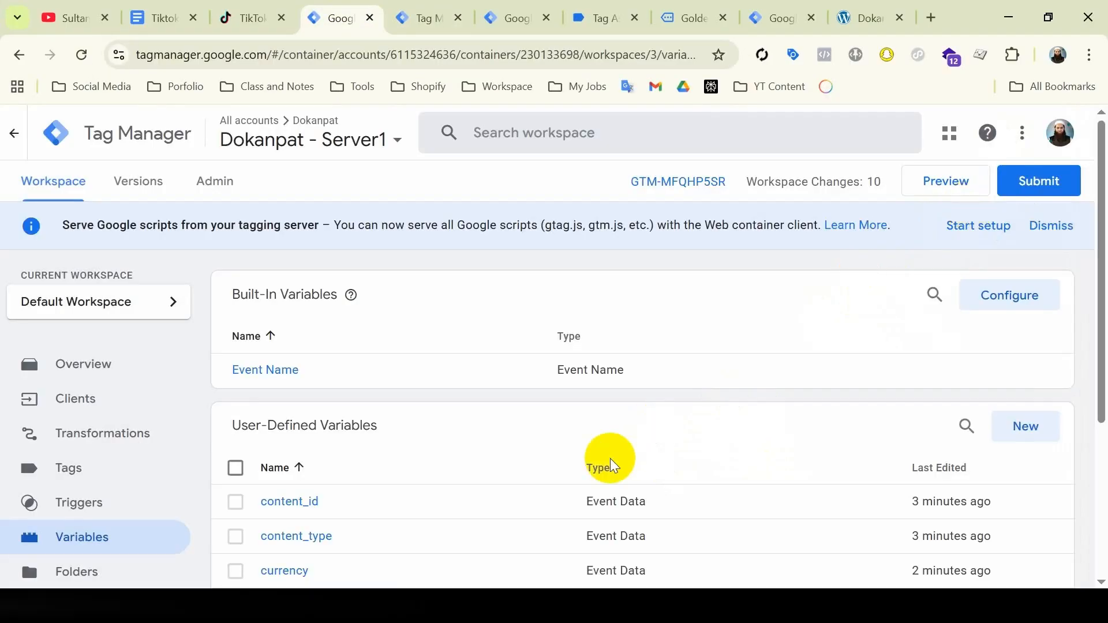
Open the Tiktok Events API - View Content tag's Parameter Override settings and clear the old Test Event Code
{"action": "scroll", "coordinate": [606, 457], "scroll_direction": "down", "scroll_amount": 4}
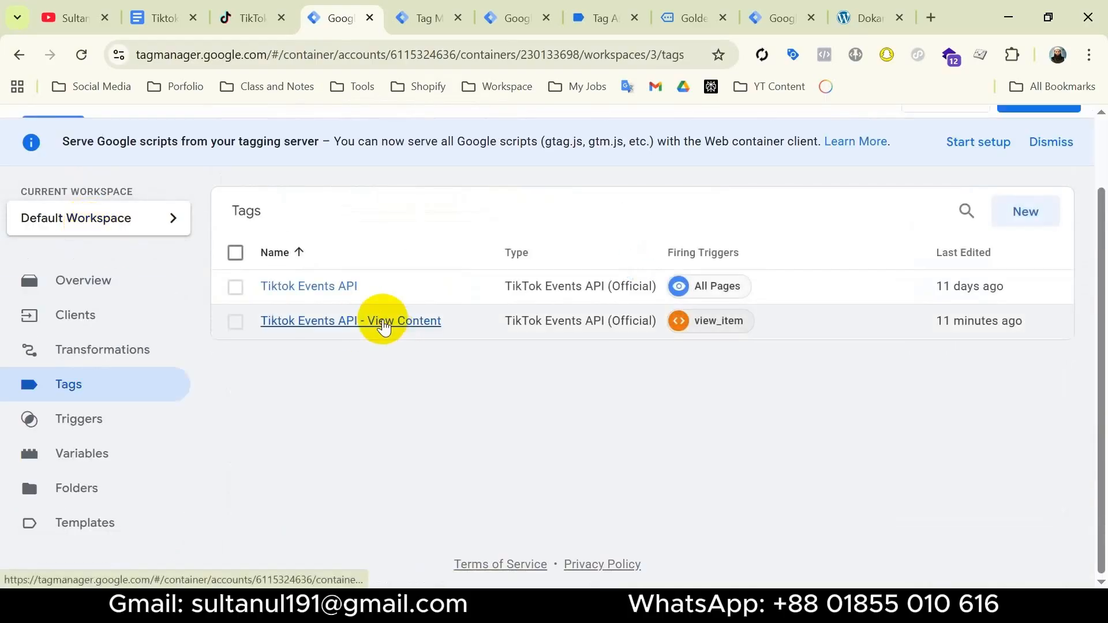
{"action": "left_click", "coordinate": [383, 321]}
{"action": "left_click", "coordinate": [635, 457]}
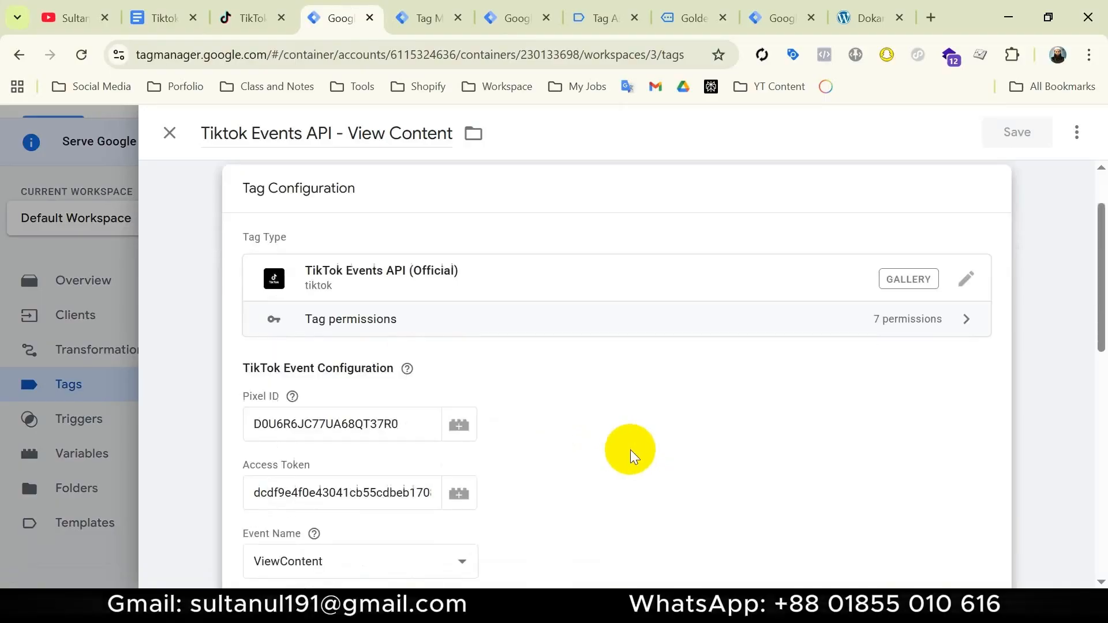
{"action": "scroll", "coordinate": [612, 439], "scroll_direction": "down", "scroll_amount": 4}
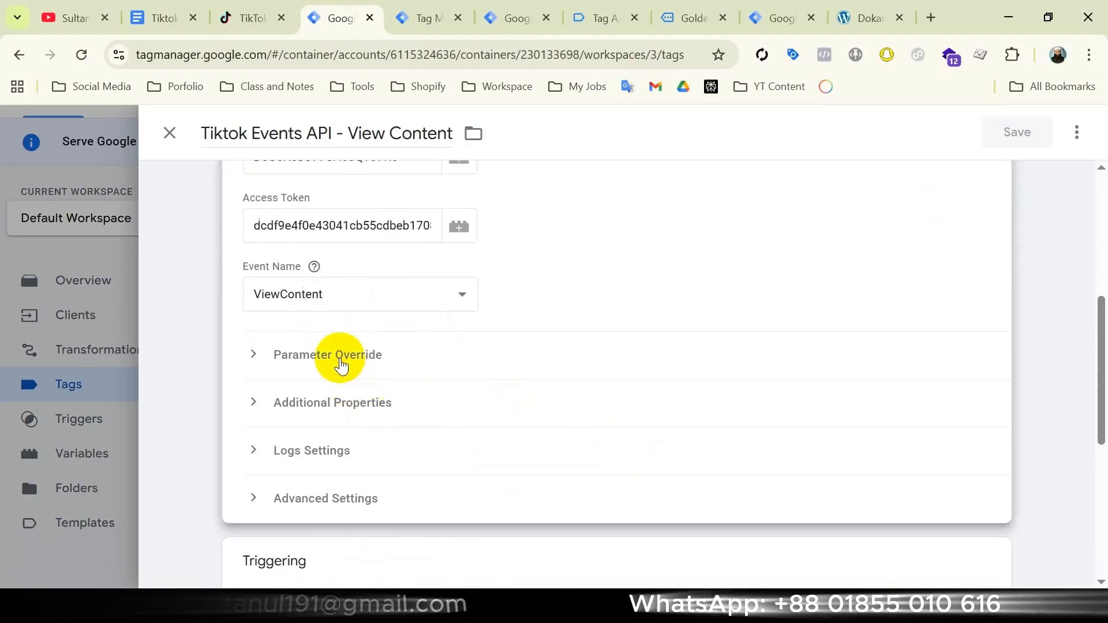
{"action": "left_click", "coordinate": [340, 361]}
{"action": "scroll", "coordinate": [392, 300], "scroll_direction": "down", "scroll_amount": 3}
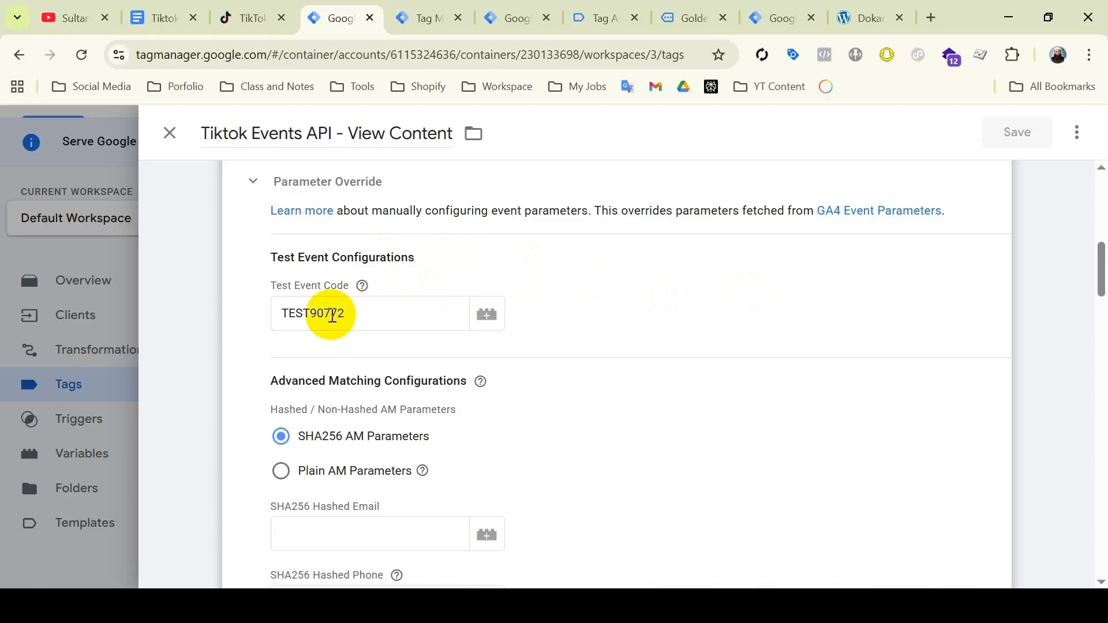
{"action": "double_click", "coordinate": [311, 313]}
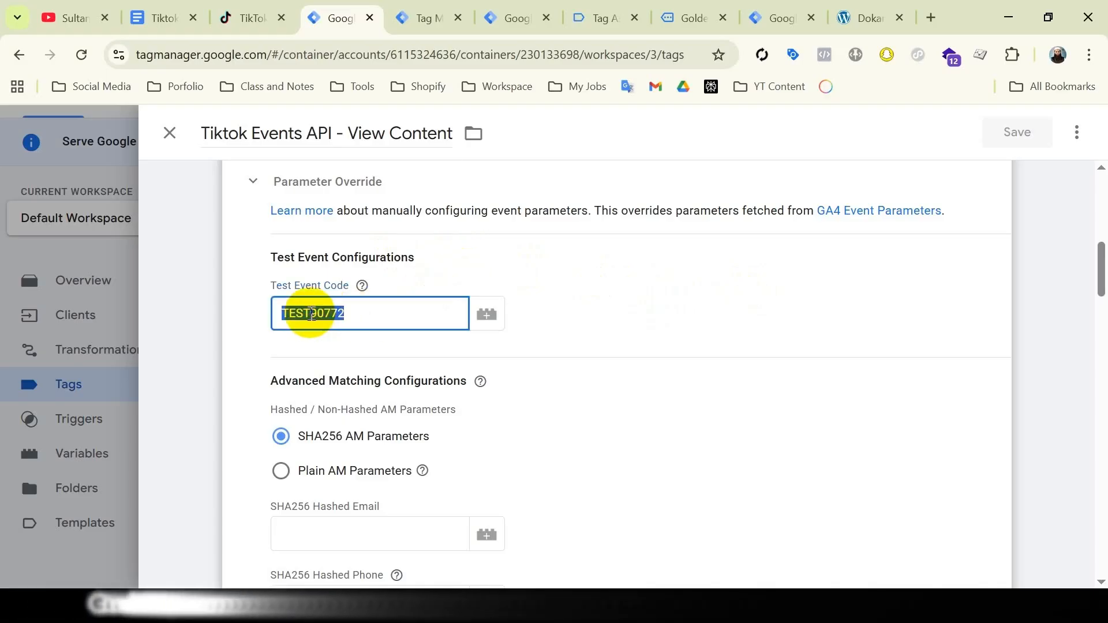
{"action": "key", "text": "BackSpace"}
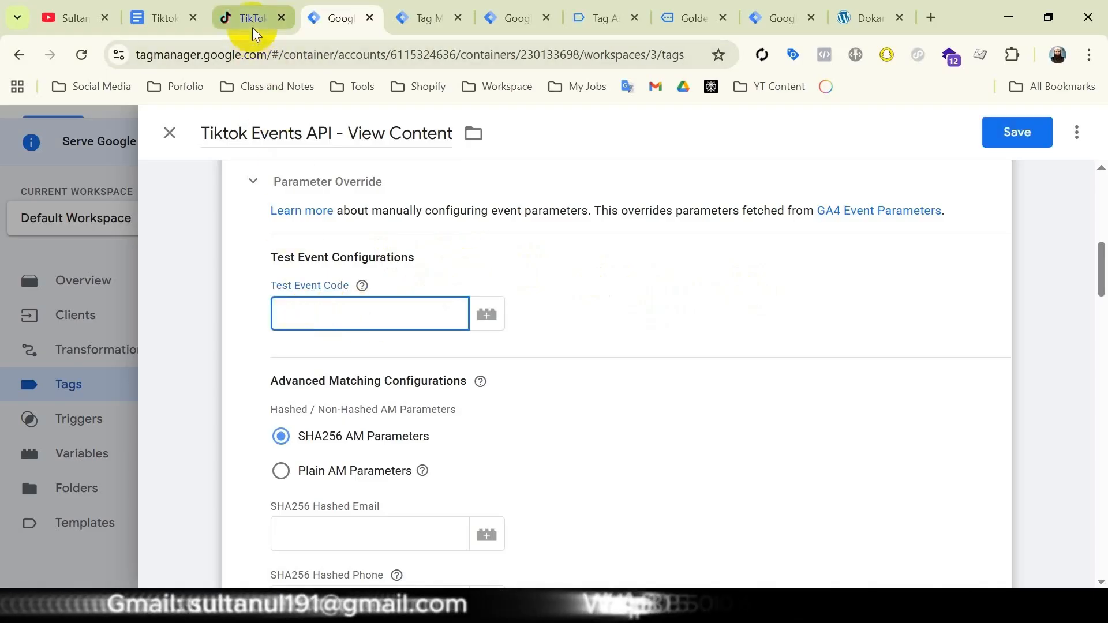
Copy the server-side test code from the Dokanpat - 2 pixel in TikTok Events Manager and set the tag's Test Event Code to TEST37413
{"action": "left_click", "coordinate": [247, 17]}
{"action": "left_click", "coordinate": [64, 417]}
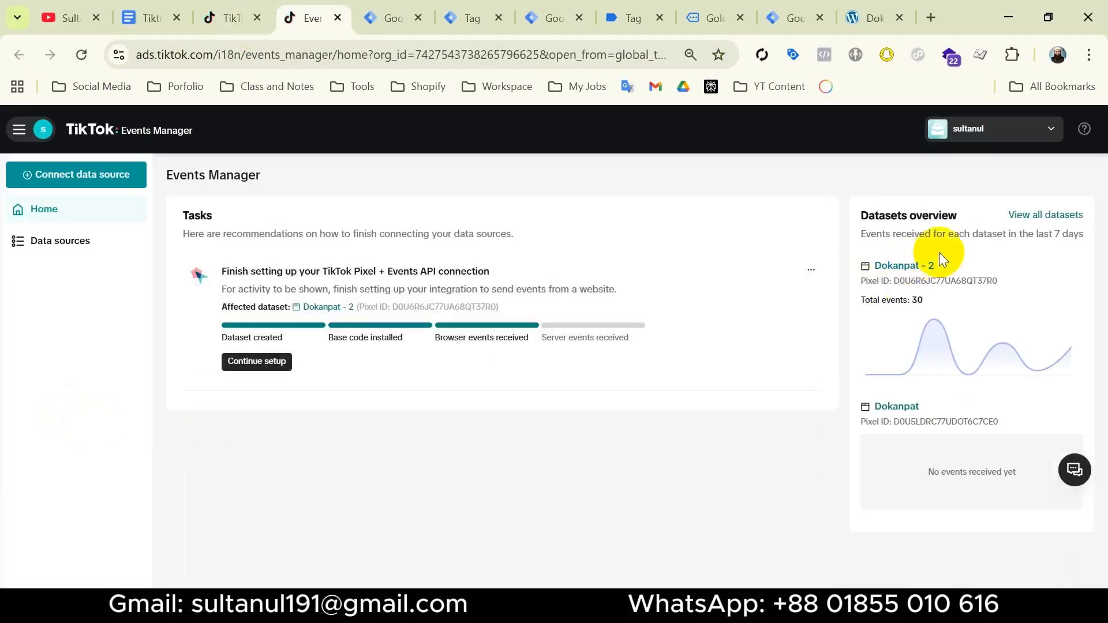
{"action": "left_click", "coordinate": [904, 266]}
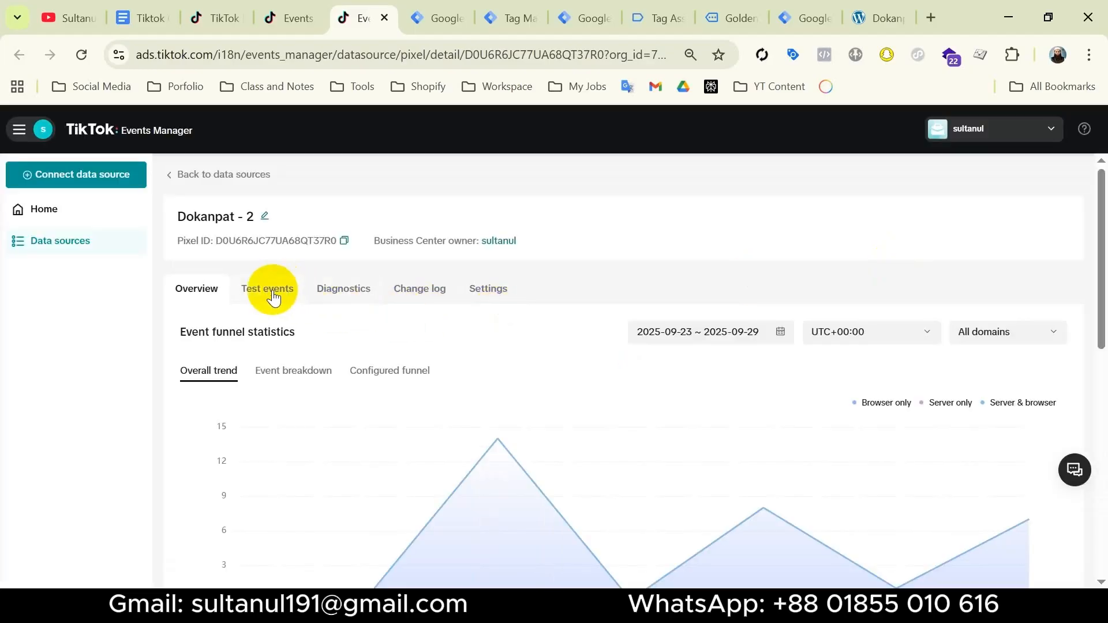
{"action": "left_click", "coordinate": [273, 295]}
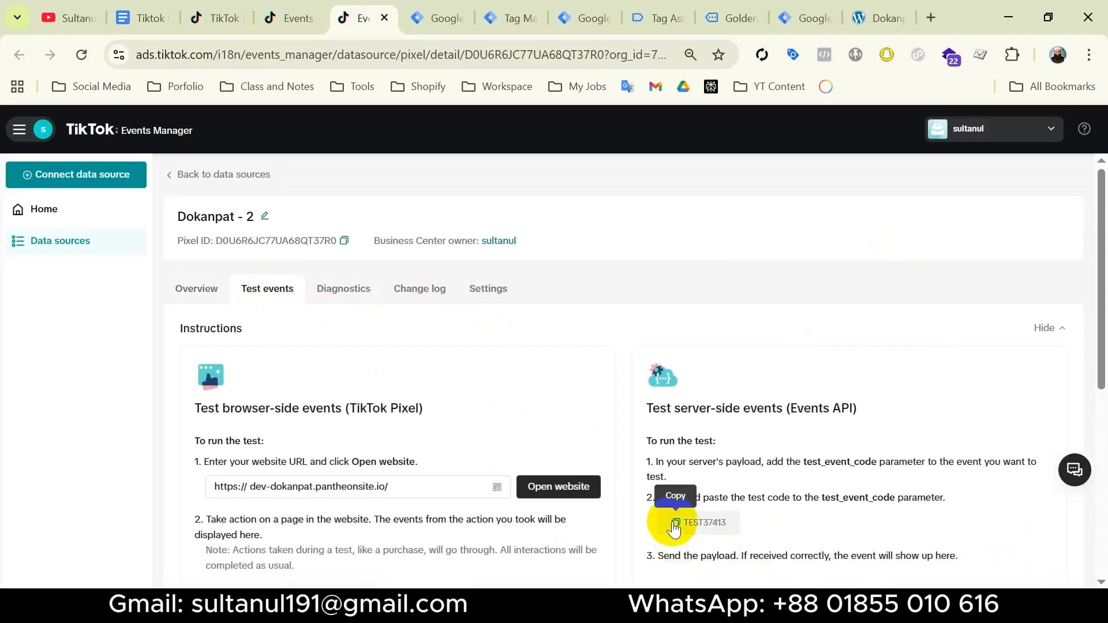
{"action": "left_click", "coordinate": [437, 18]}
{"action": "left_click", "coordinate": [354, 324]}
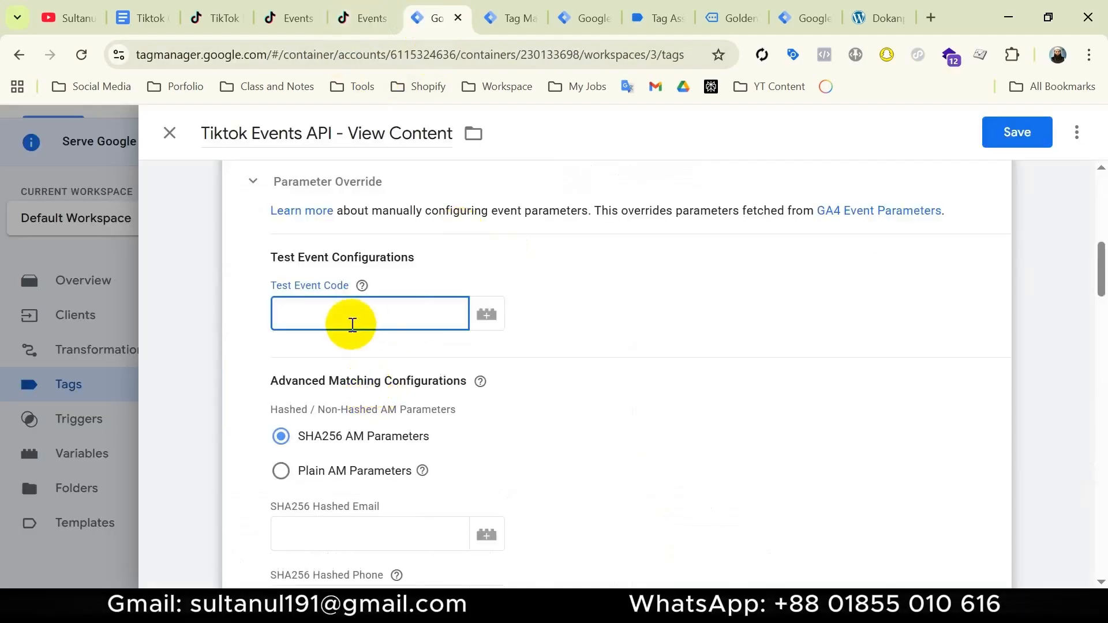
{"action": "type", "text": "TEST37413"}
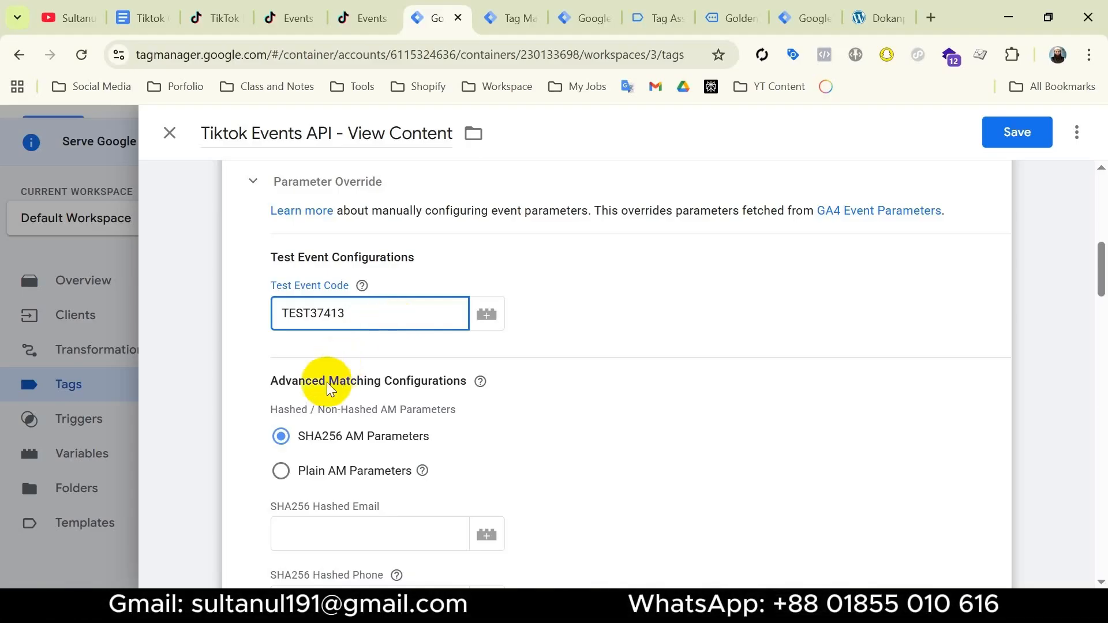
Switch the tag's advanced matching to Plain AM Parameters and set External ID to the {{external_id}} variable
{"action": "scroll", "coordinate": [422, 403], "scroll_direction": "down", "scroll_amount": 2}
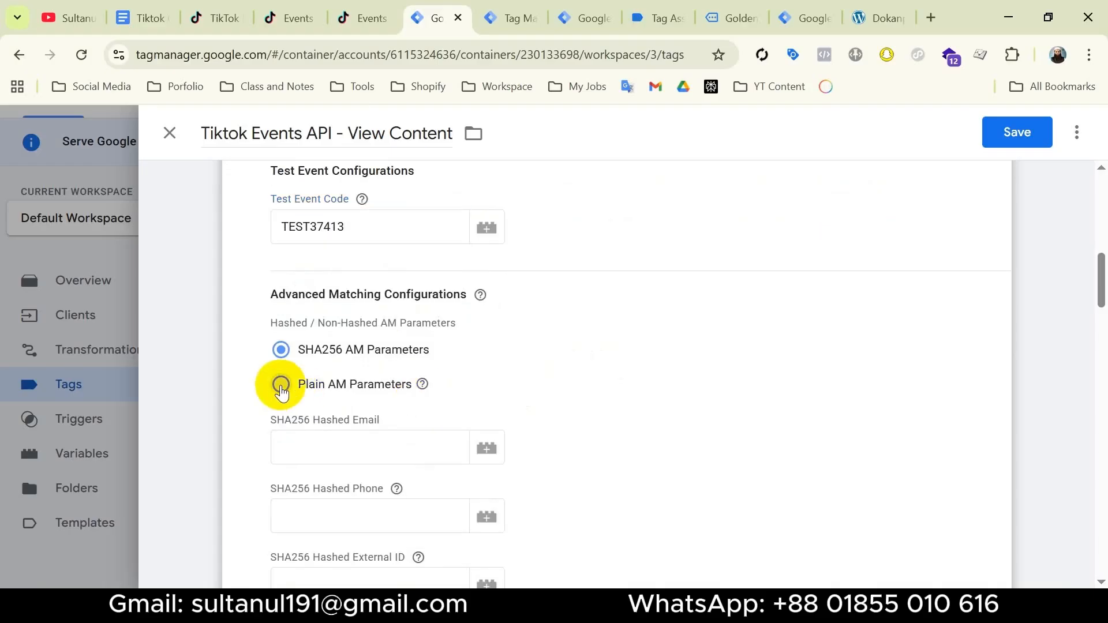
{"action": "left_click", "coordinate": [281, 386]}
{"action": "scroll", "coordinate": [318, 271], "scroll_direction": "down", "scroll_amount": 3}
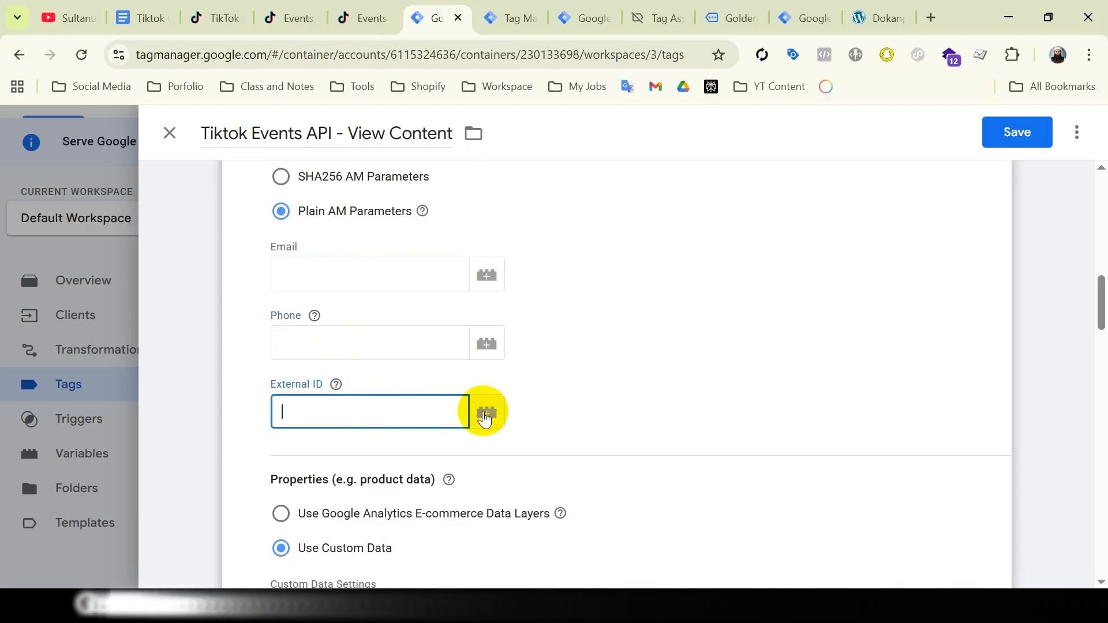
{"action": "left_click", "coordinate": [486, 416]}
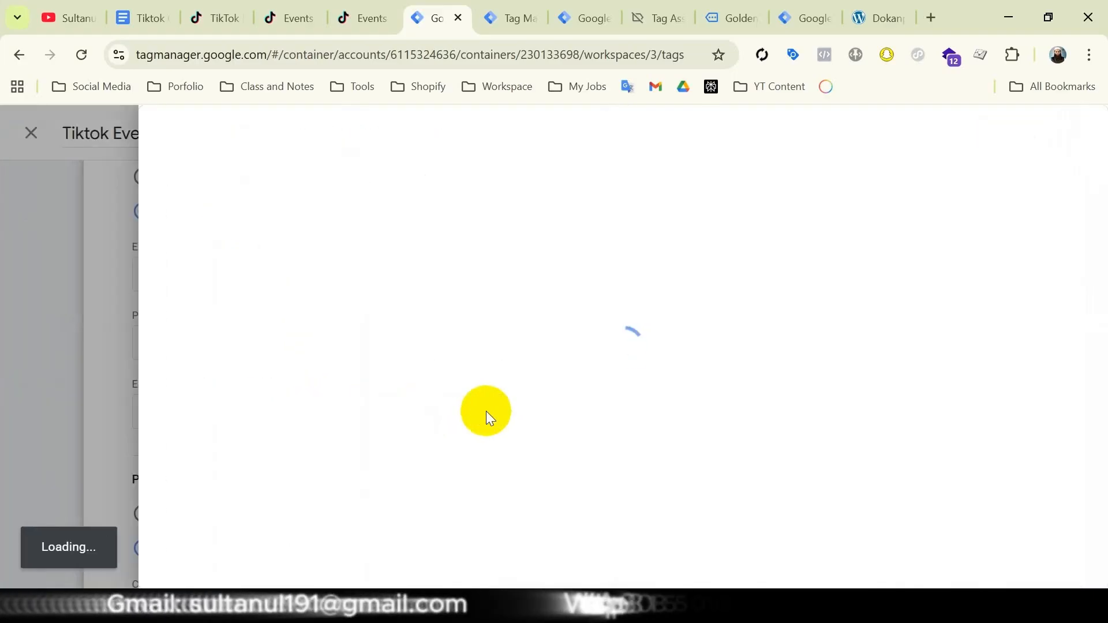
{"action": "left_click", "coordinate": [281, 426]}
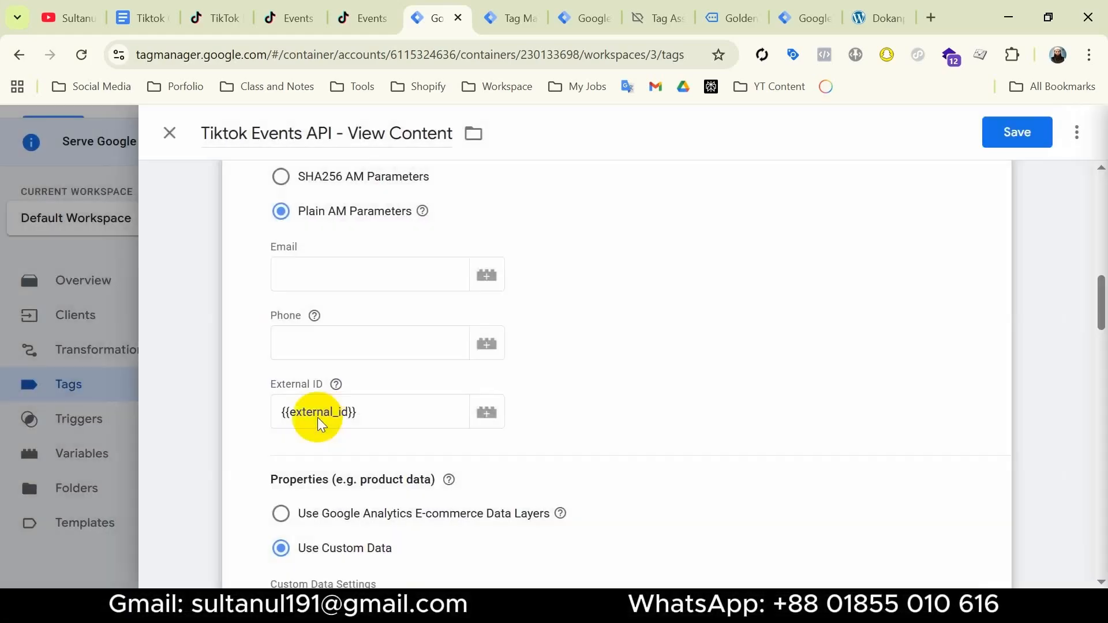
{"action": "scroll", "coordinate": [374, 406], "scroll_direction": "down", "scroll_amount": 4}
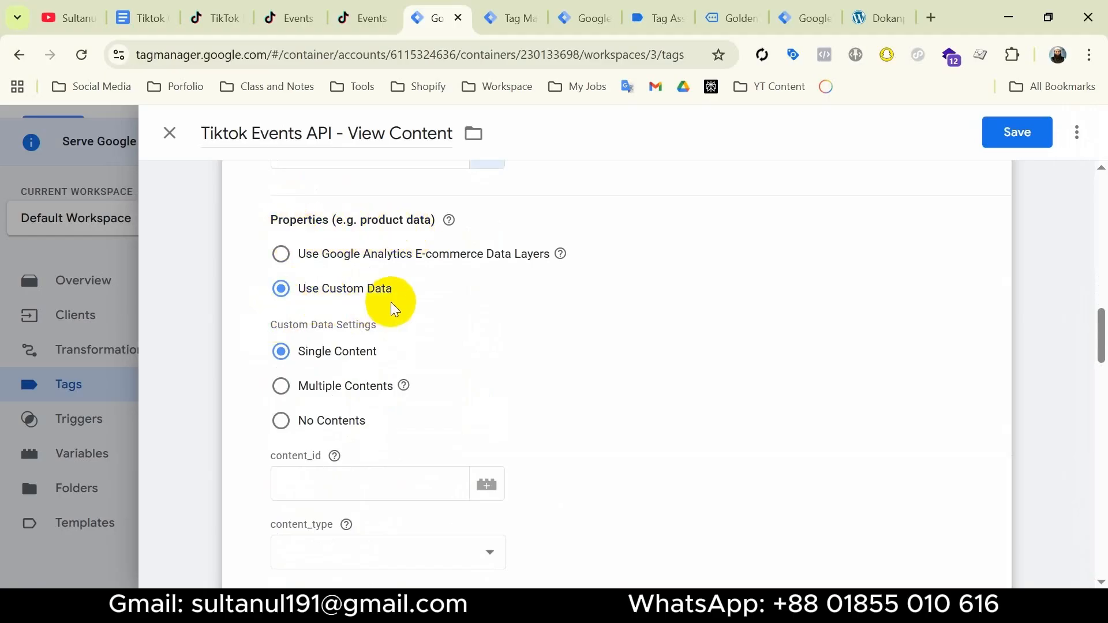
In the tag's single-content custom data, set content_id to the {{content_id}} variable and content_type to product
{"action": "scroll", "coordinate": [322, 220], "scroll_direction": "down", "scroll_amount": 1}
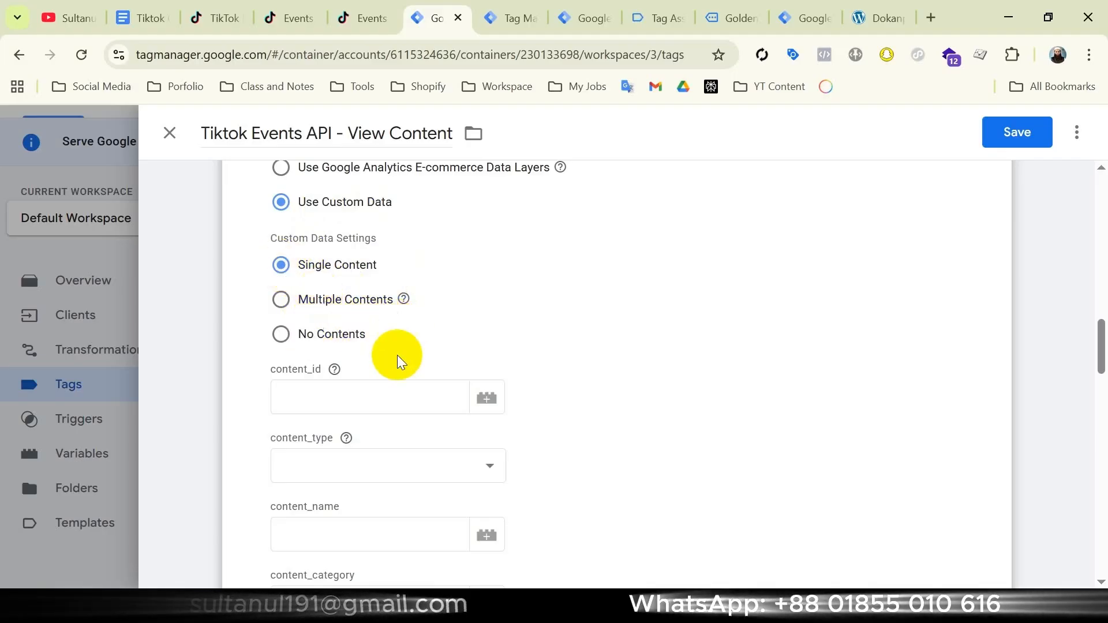
{"action": "left_click", "coordinate": [321, 397]}
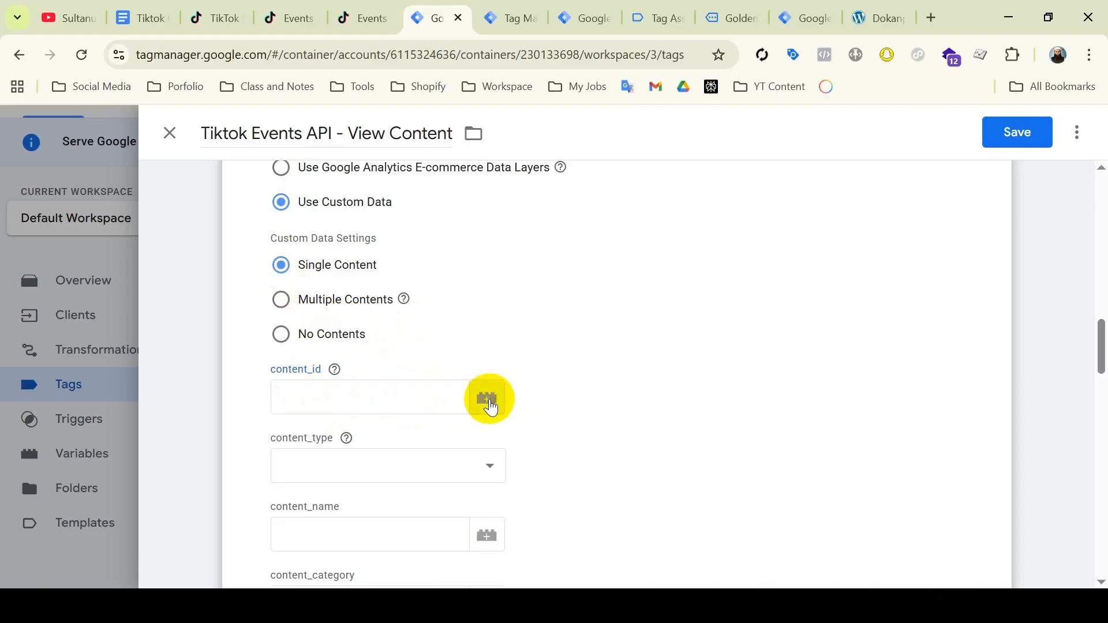
{"action": "left_click", "coordinate": [489, 399]}
{"action": "left_click", "coordinate": [312, 216]}
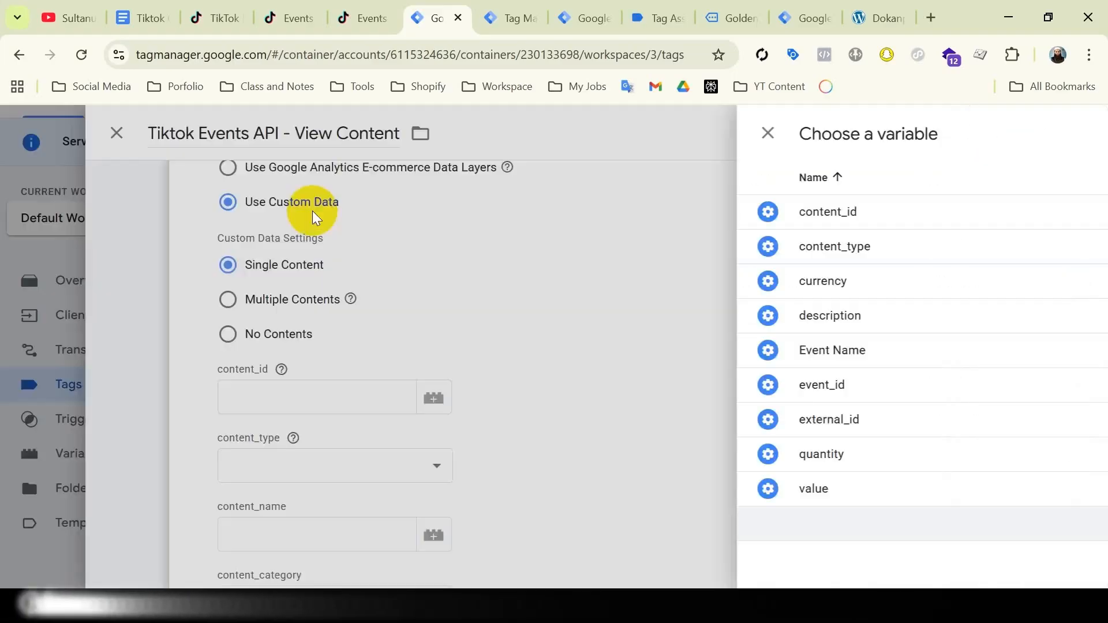
{"action": "left_click", "coordinate": [474, 466]}
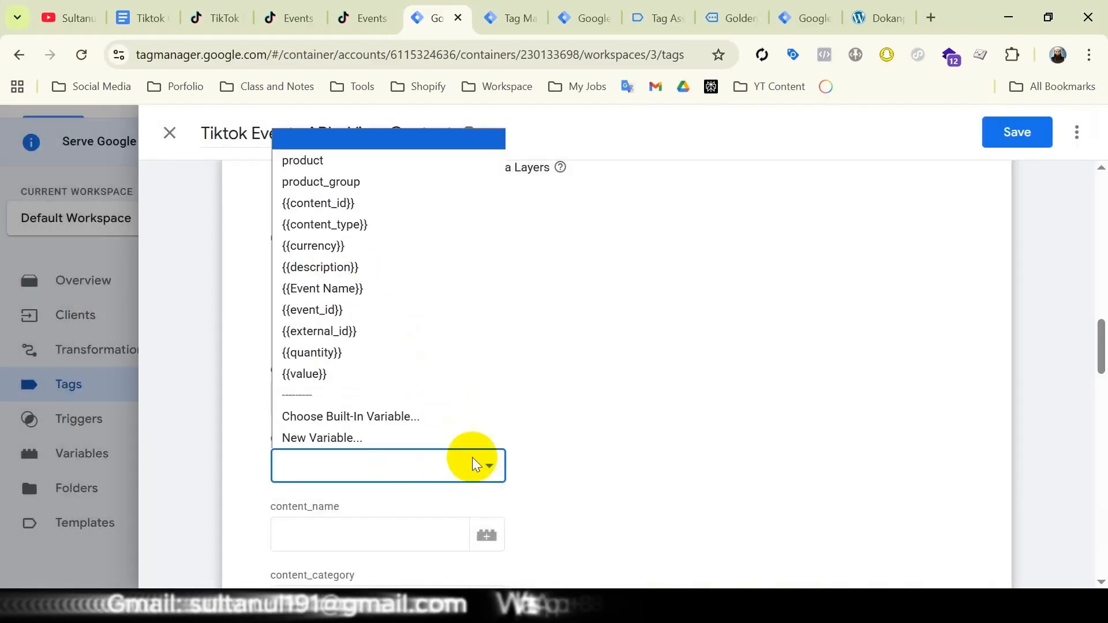
{"action": "left_click", "coordinate": [354, 161]}
Map the tag's quantity property to {{quantity}} and its price and value properties to {{value}}
{"action": "scroll", "coordinate": [487, 395], "scroll_direction": "down", "scroll_amount": 6}
{"action": "left_click", "coordinate": [487, 395]}
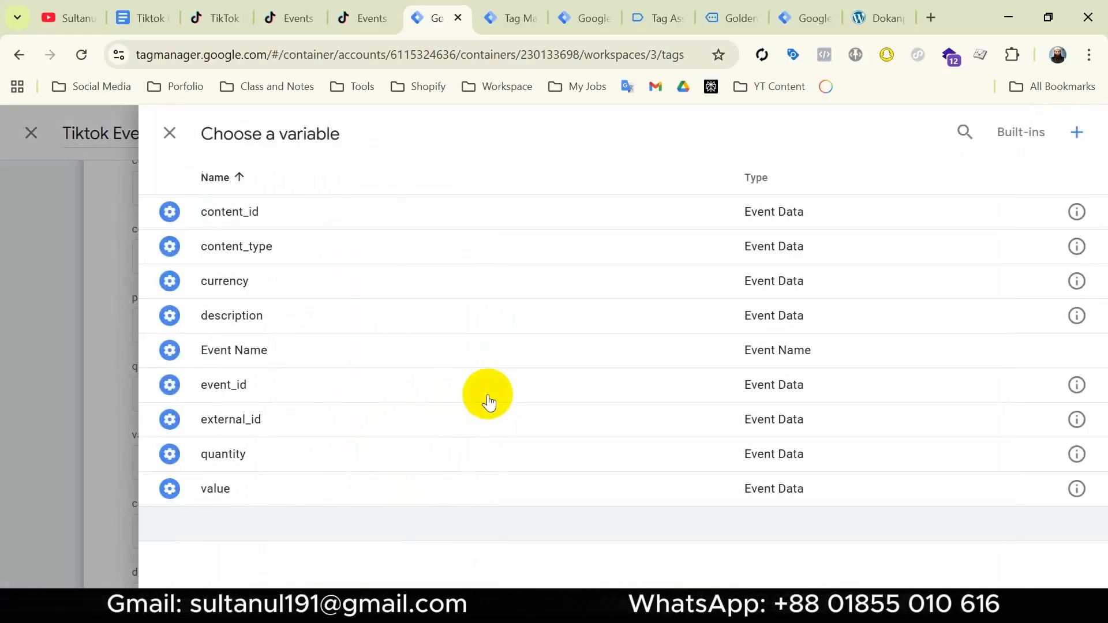
{"action": "left_click", "coordinate": [450, 454]}
{"action": "left_click", "coordinate": [486, 381]}
{"action": "left_click", "coordinate": [453, 411]}
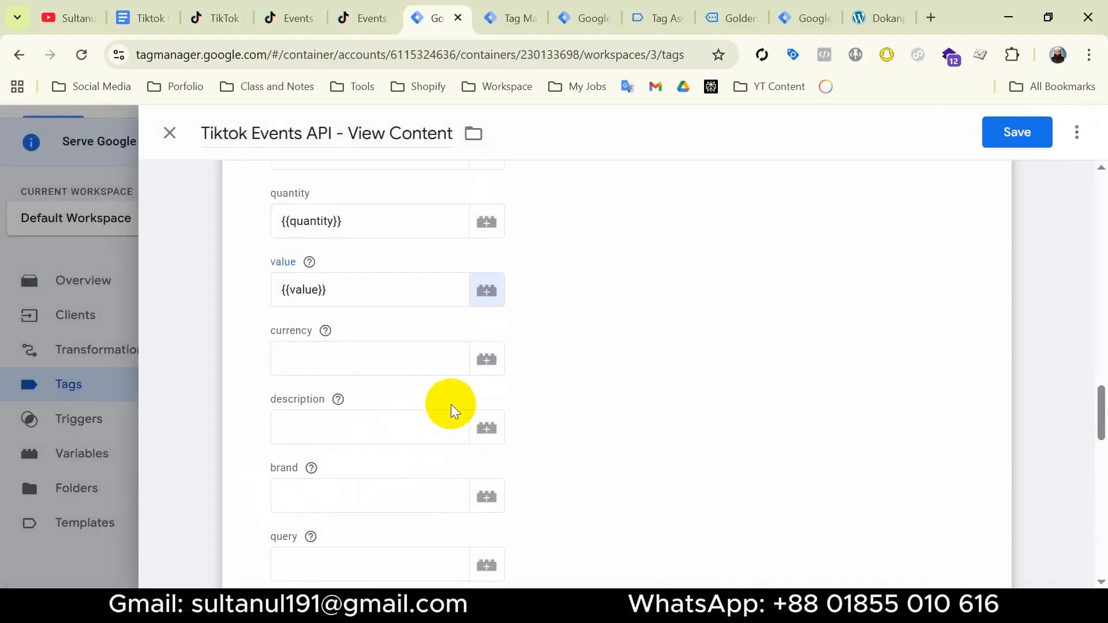
Map the tag's currency property to the {{currency}} variable and its description property to {{description}}
{"action": "left_click", "coordinate": [495, 365]}
{"action": "left_click", "coordinate": [385, 288]}
{"action": "scroll", "coordinate": [391, 340], "scroll_direction": "down", "scroll_amount": 1}
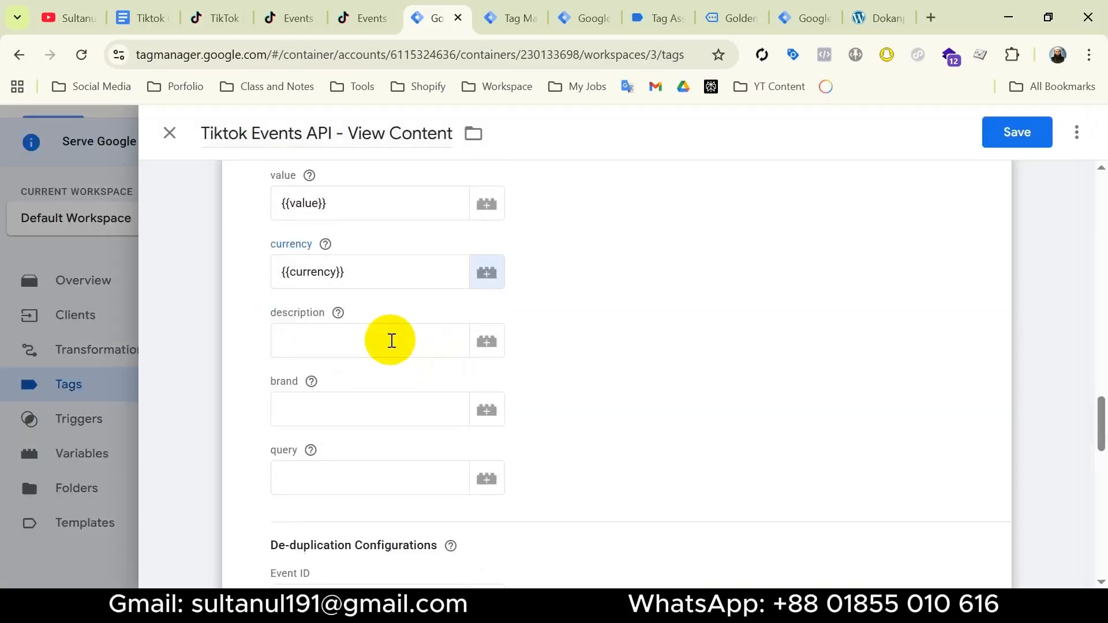
{"action": "left_click", "coordinate": [482, 346]}
{"action": "left_click", "coordinate": [427, 314]}
Set the de-duplication Event ID to the {{event_id}} variable and save the View Content tag
{"action": "scroll", "coordinate": [460, 396], "scroll_direction": "down", "scroll_amount": 3}
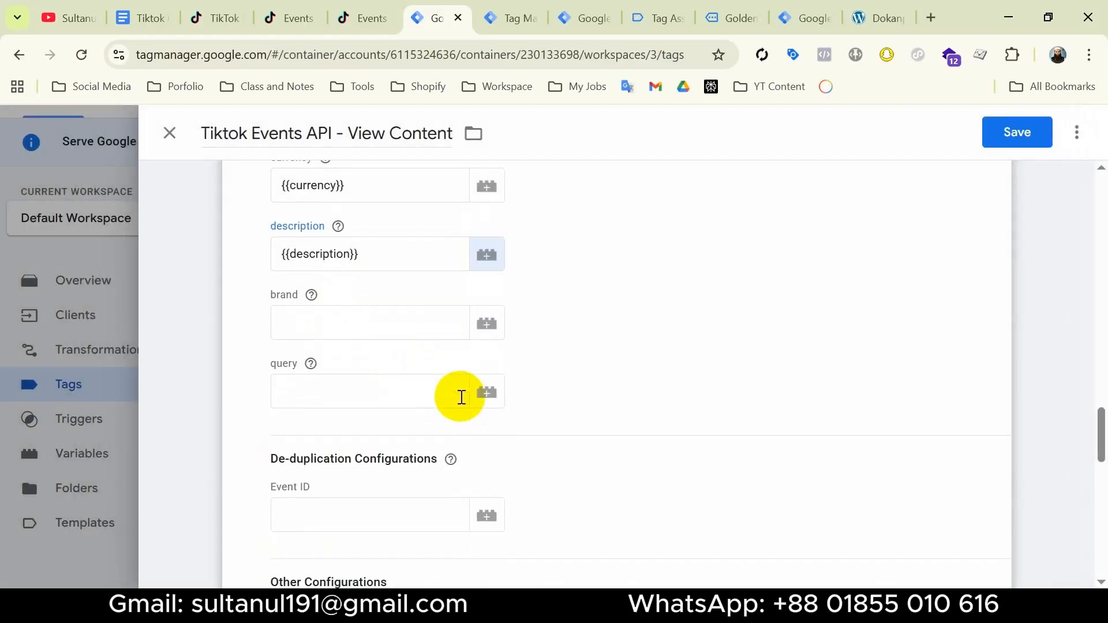
{"action": "scroll", "coordinate": [404, 393], "scroll_direction": "down", "scroll_amount": 2}
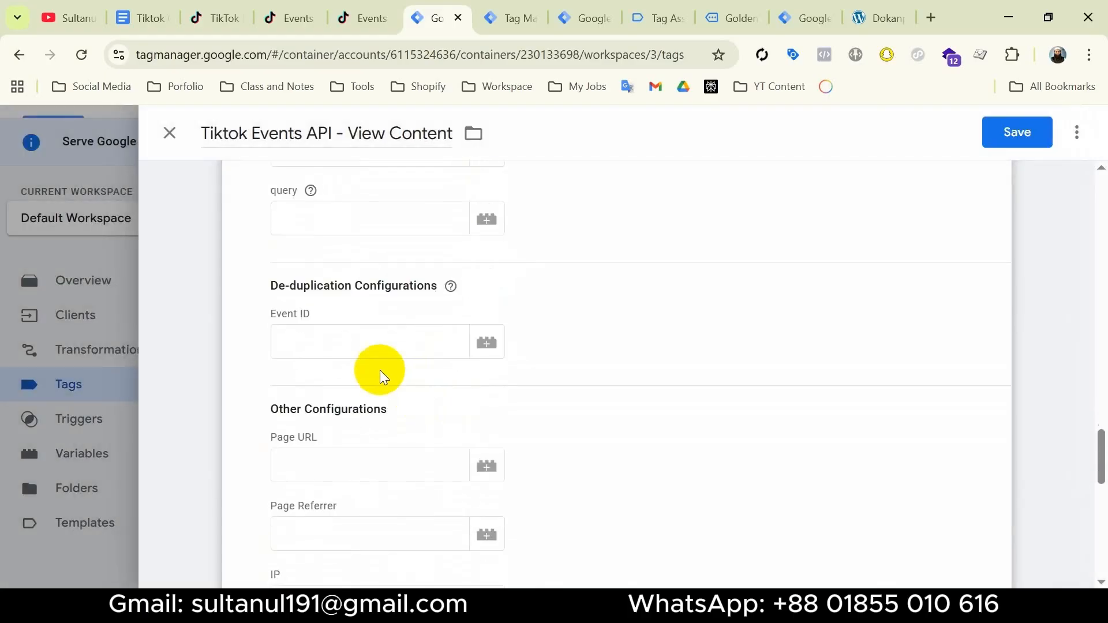
{"action": "left_click", "coordinate": [487, 346]}
{"action": "left_click", "coordinate": [456, 383]}
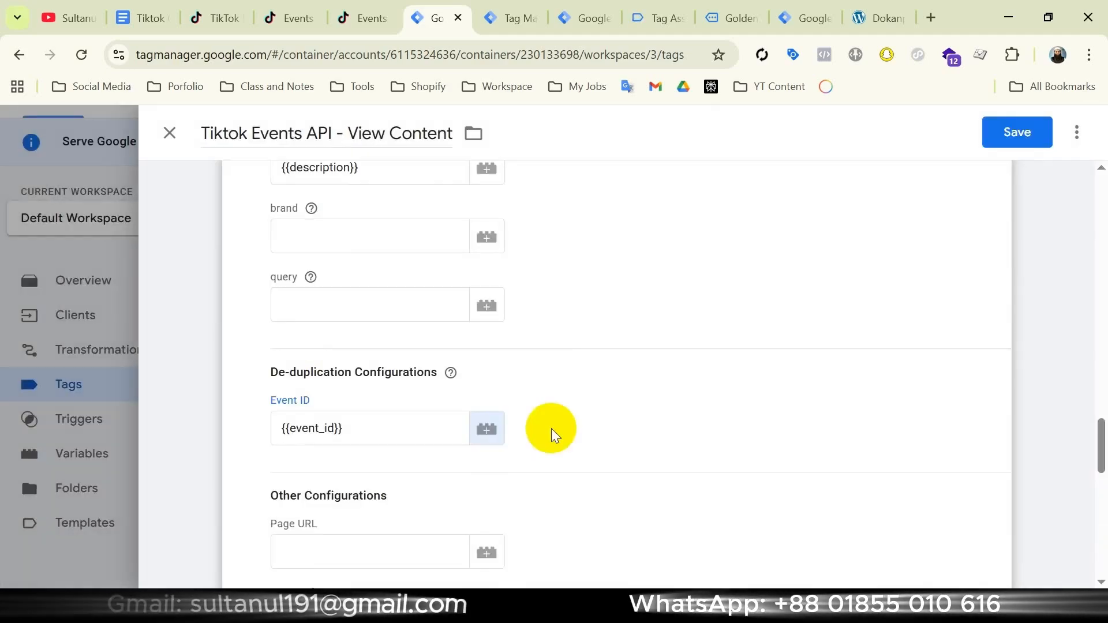
{"action": "left_click", "coordinate": [1015, 132]}
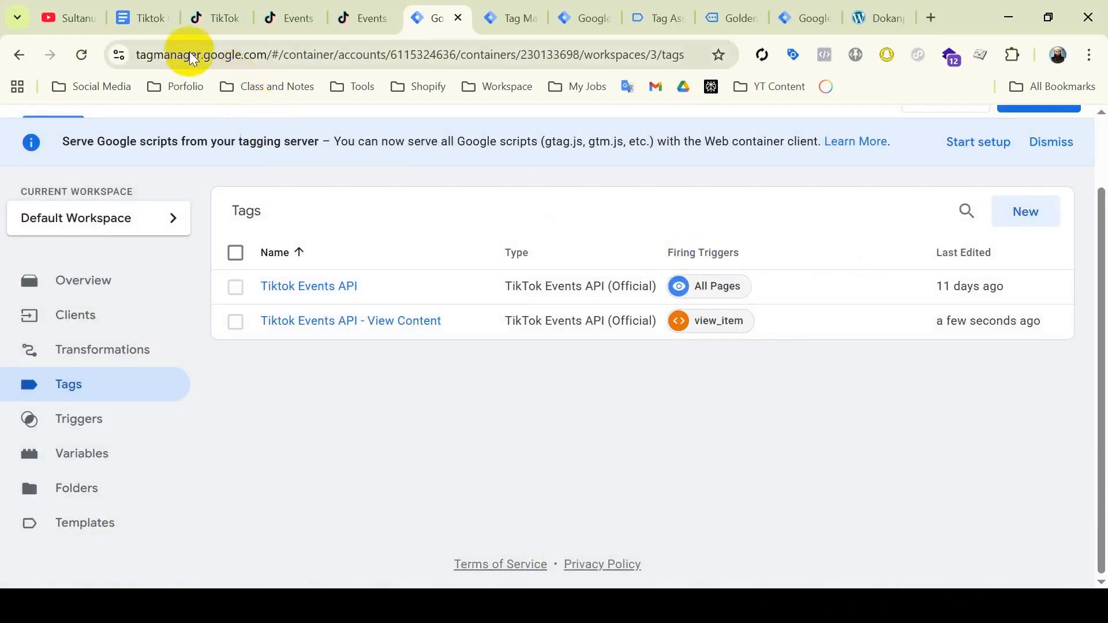
Switch to the Google Docs checklist and tick "Create the necessary parameters and map them into the tag."
{"action": "left_click", "coordinate": [142, 18]}
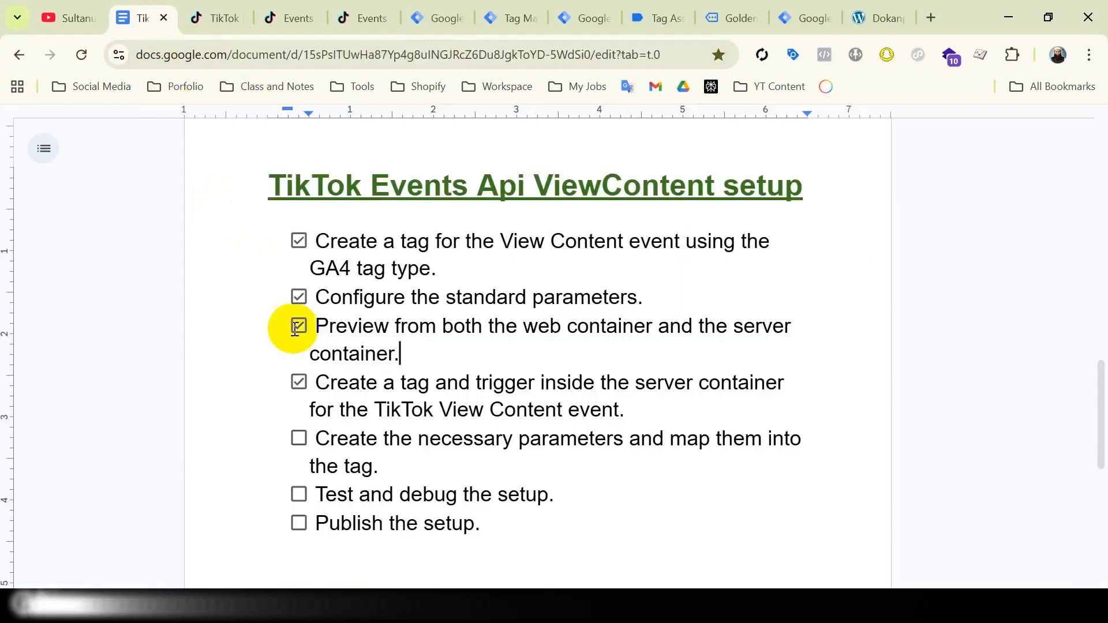
{"action": "left_click", "coordinate": [299, 442]}
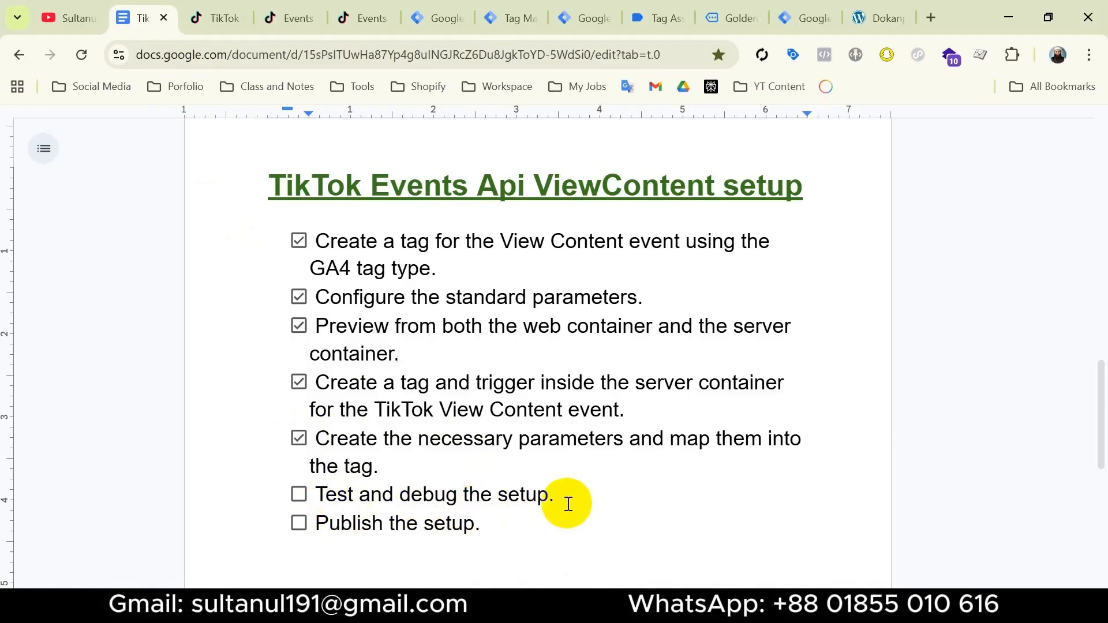
Return to Google Tag Manager and start preview mode for both the server container and the web container
{"action": "left_click", "coordinate": [442, 21]}
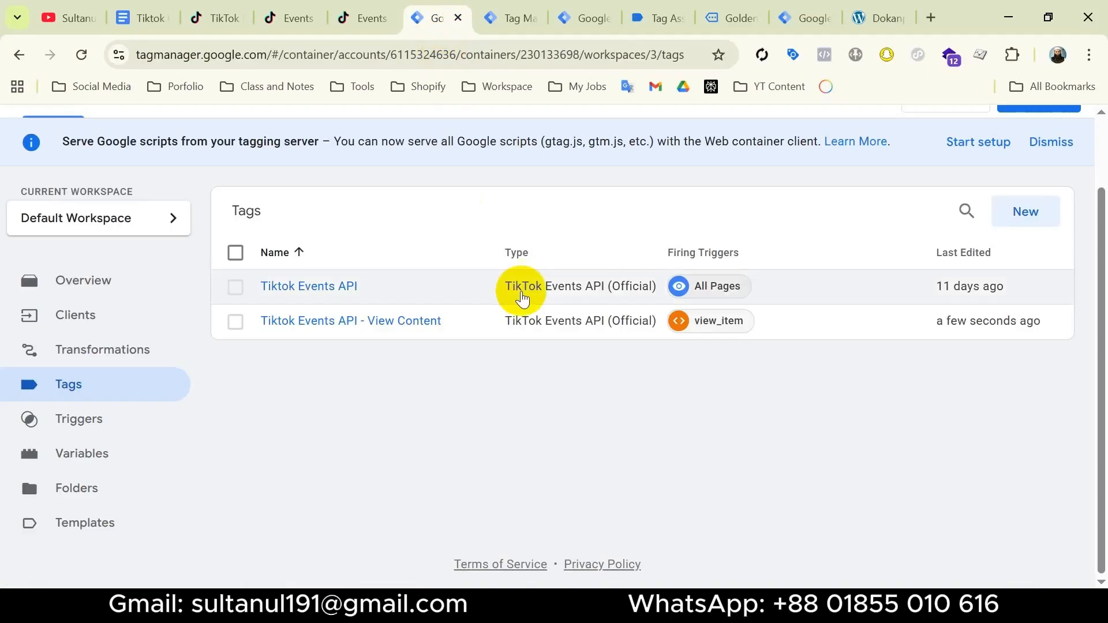
{"action": "scroll", "coordinate": [858, 279], "scroll_direction": "up", "scroll_amount": 2}
{"action": "left_click", "coordinate": [943, 182]}
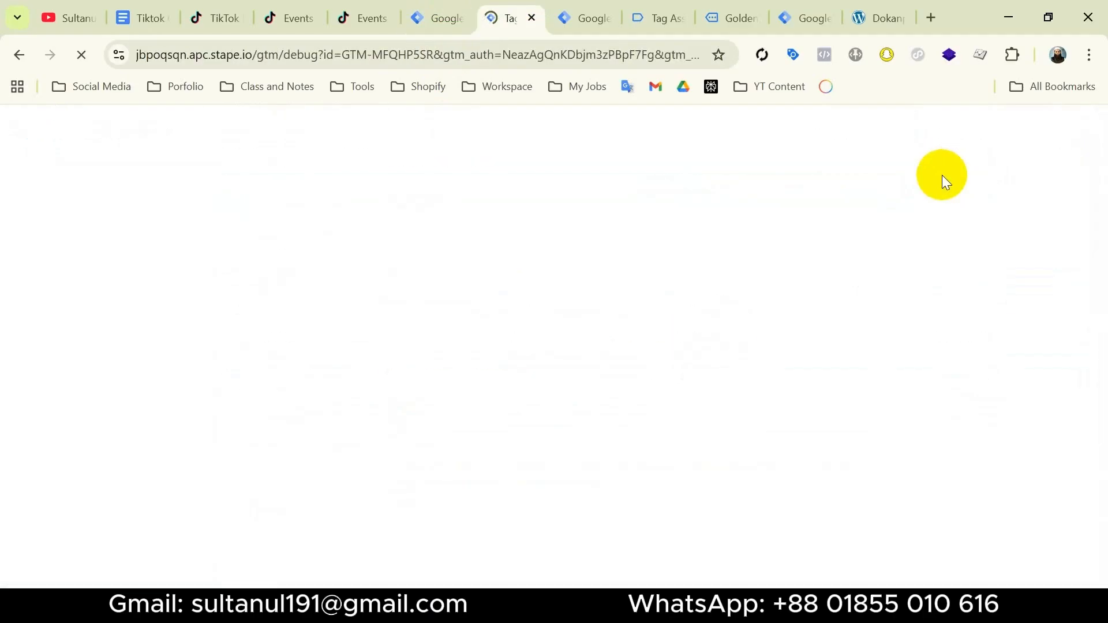
{"action": "left_click", "coordinate": [589, 22]}
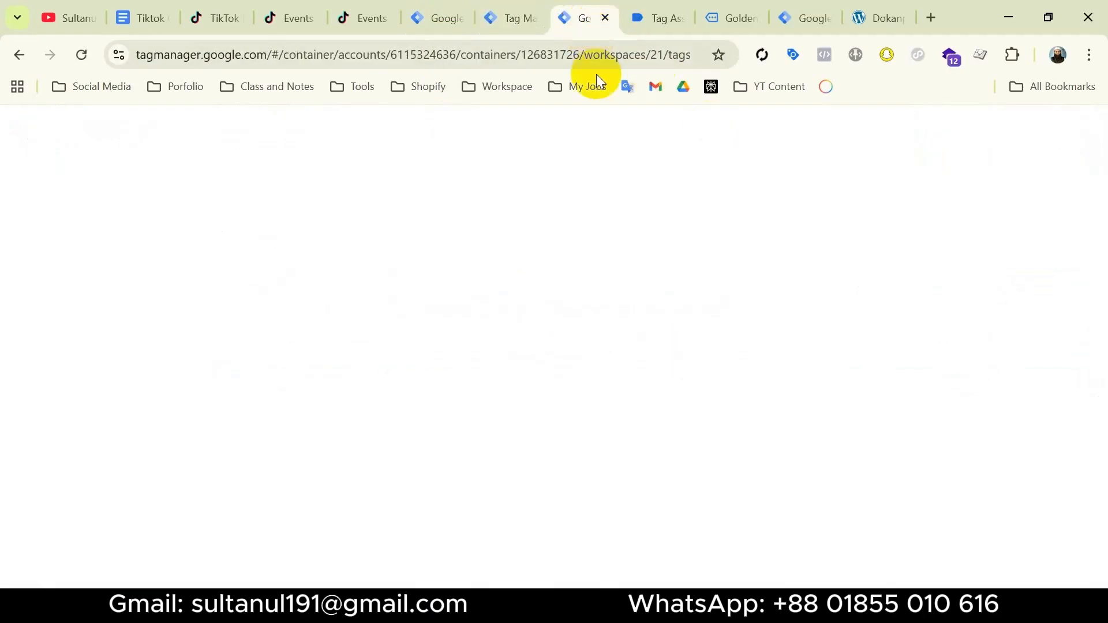
{"action": "left_click", "coordinate": [942, 182]}
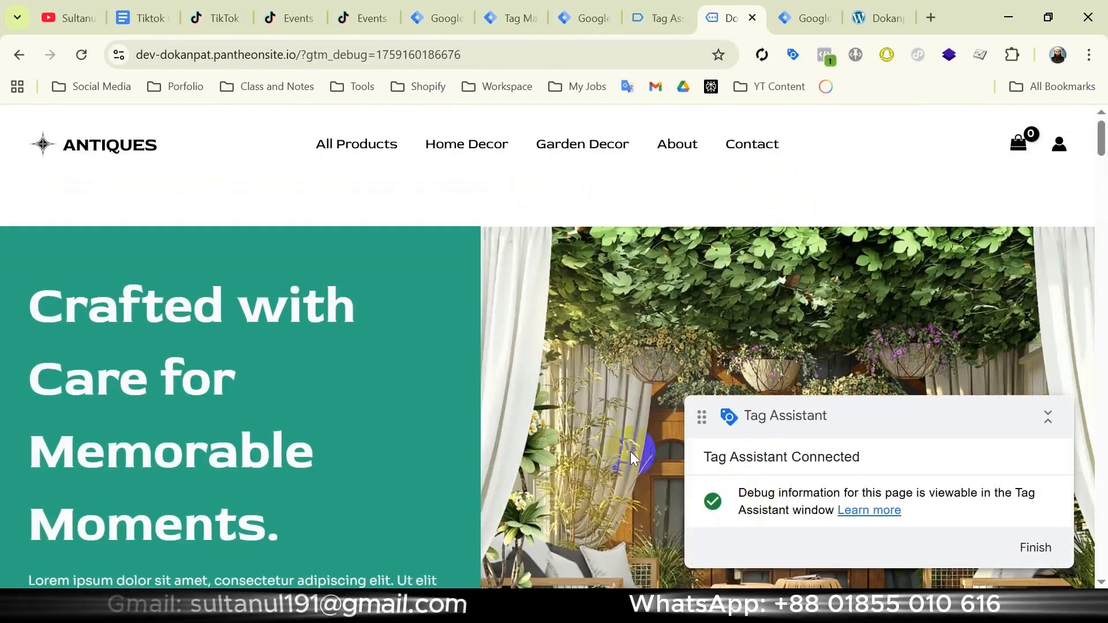
Open the Golden Lamps product page on the connected store and check its events in TikTok Pixel Helper
{"action": "scroll", "coordinate": [546, 403], "scroll_direction": "down", "scroll_amount": 10}
{"action": "scroll", "coordinate": [546, 404], "scroll_direction": "down", "scroll_amount": 10}
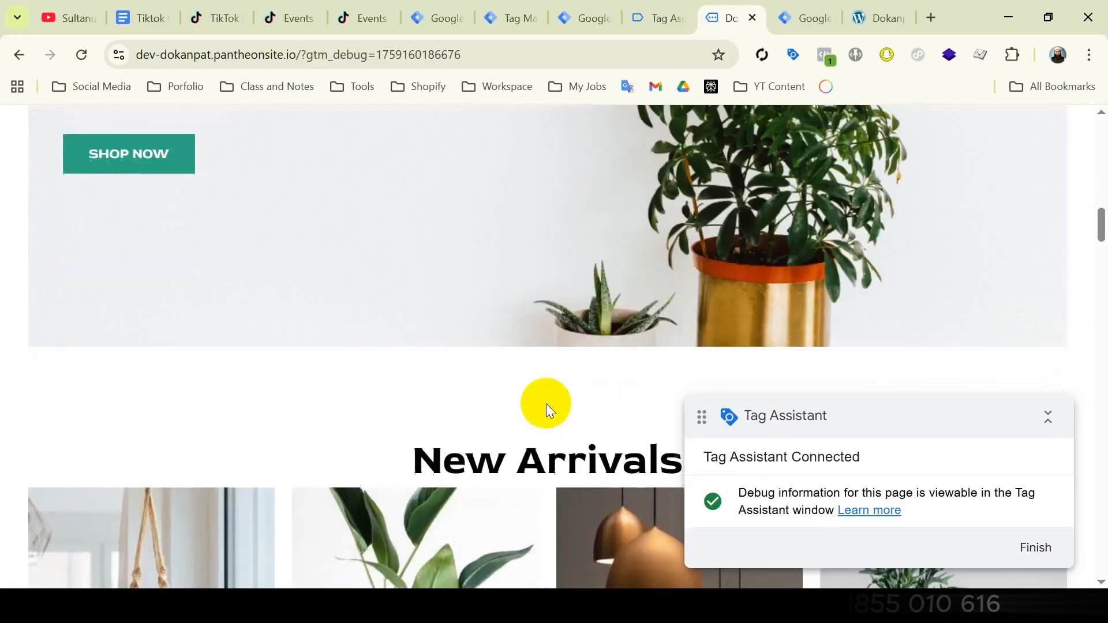
{"action": "left_click", "coordinate": [643, 294]}
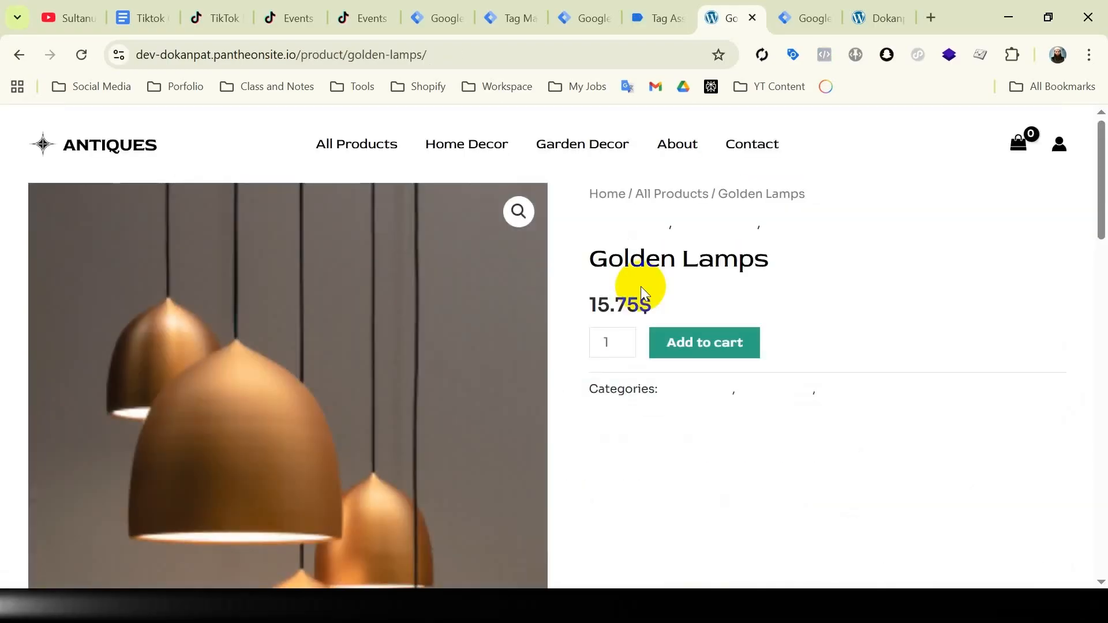
{"action": "left_click", "coordinate": [917, 59]}
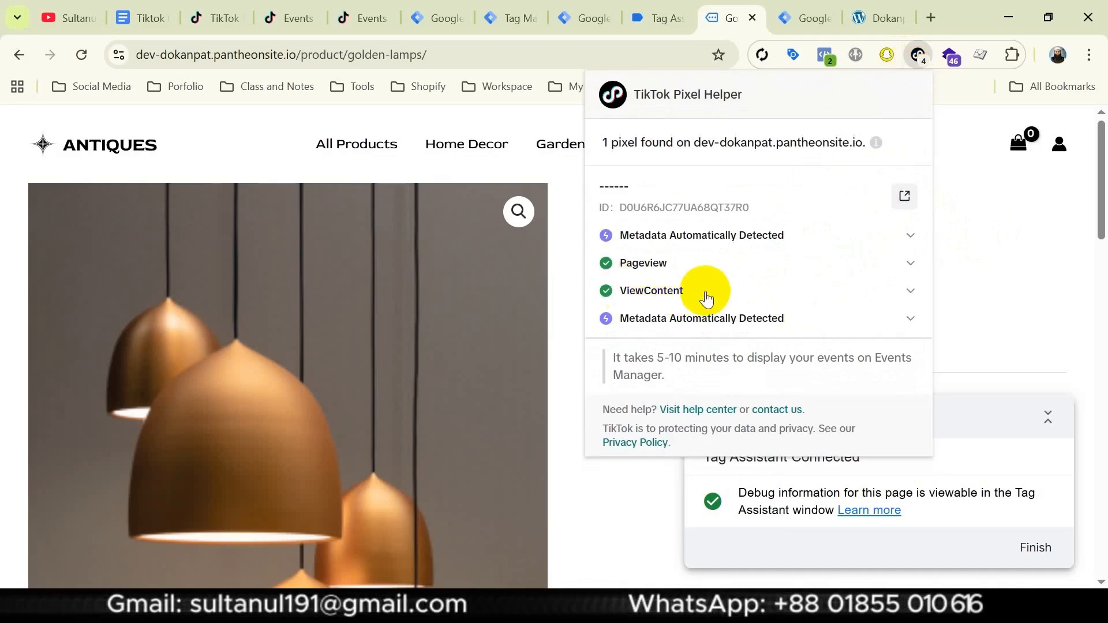
Switch to Tag Assistant, continue into the debug view, and check which web container tags fired on the view_item event
{"action": "left_click", "coordinate": [655, 16]}
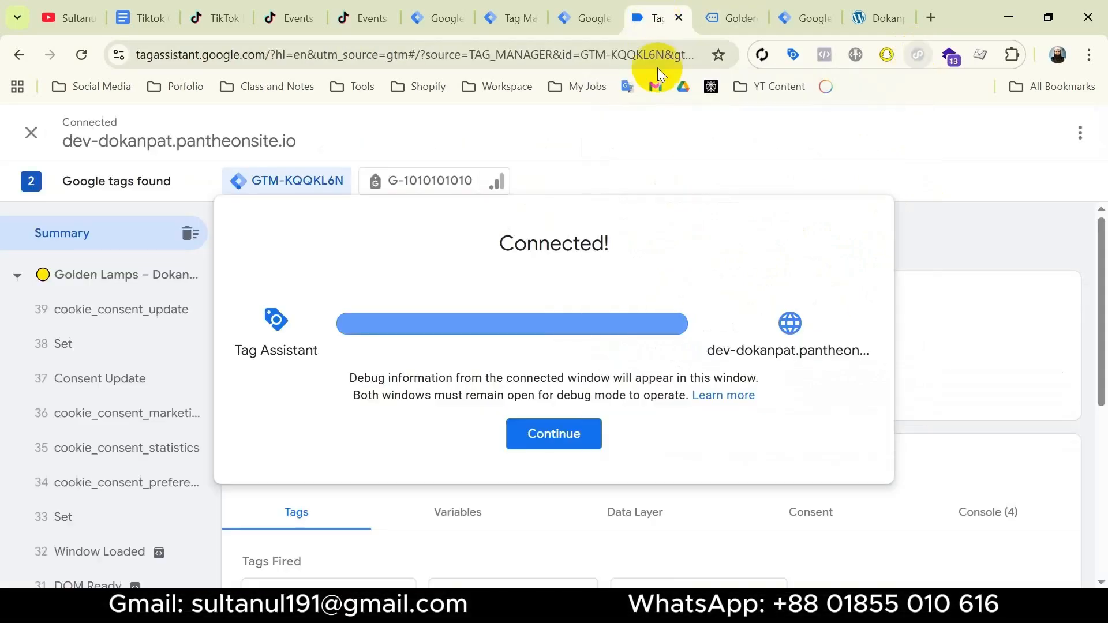
{"action": "left_click", "coordinate": [554, 434]}
{"action": "scroll", "coordinate": [502, 386], "scroll_direction": "down", "scroll_amount": 5}
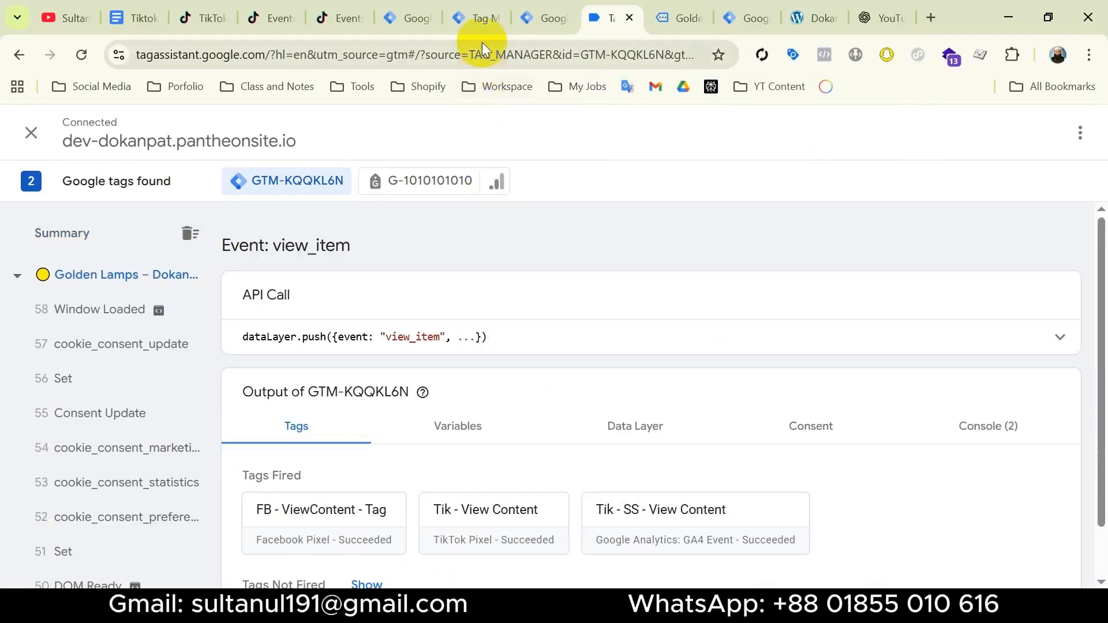
In the server preview, select the view_item event and review all properties, outgoing requests and triggers of the Tiktok Events API - View Content tag
{"action": "left_click", "coordinate": [479, 21]}
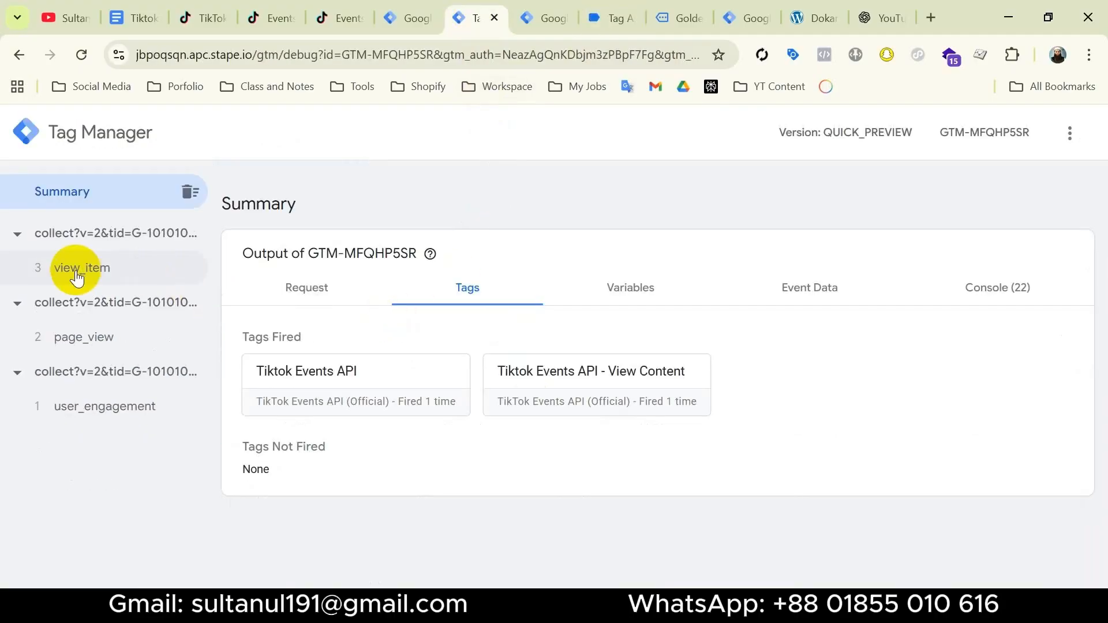
{"action": "left_click", "coordinate": [101, 270]}
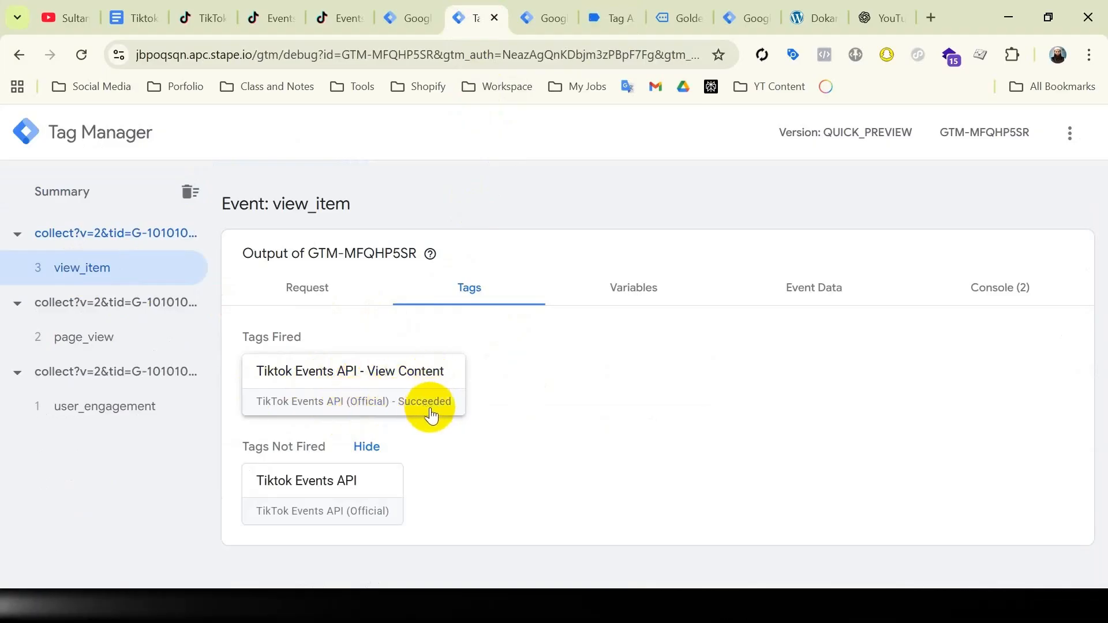
{"action": "left_click", "coordinate": [324, 382]}
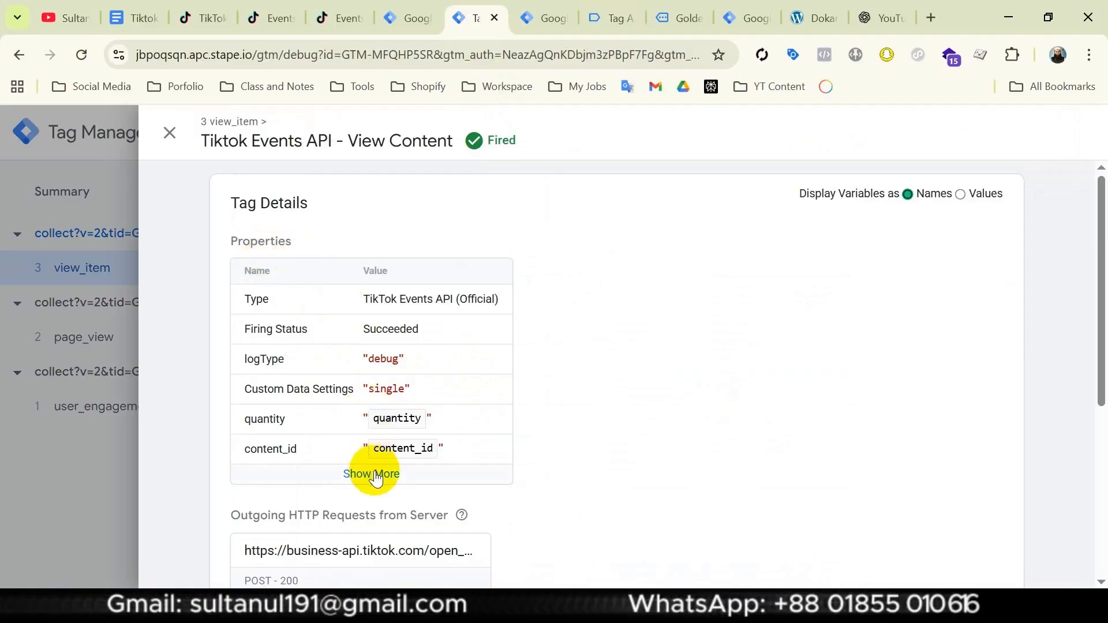
{"action": "left_click", "coordinate": [452, 465]}
{"action": "scroll", "coordinate": [489, 384], "scroll_direction": "down", "scroll_amount": 3}
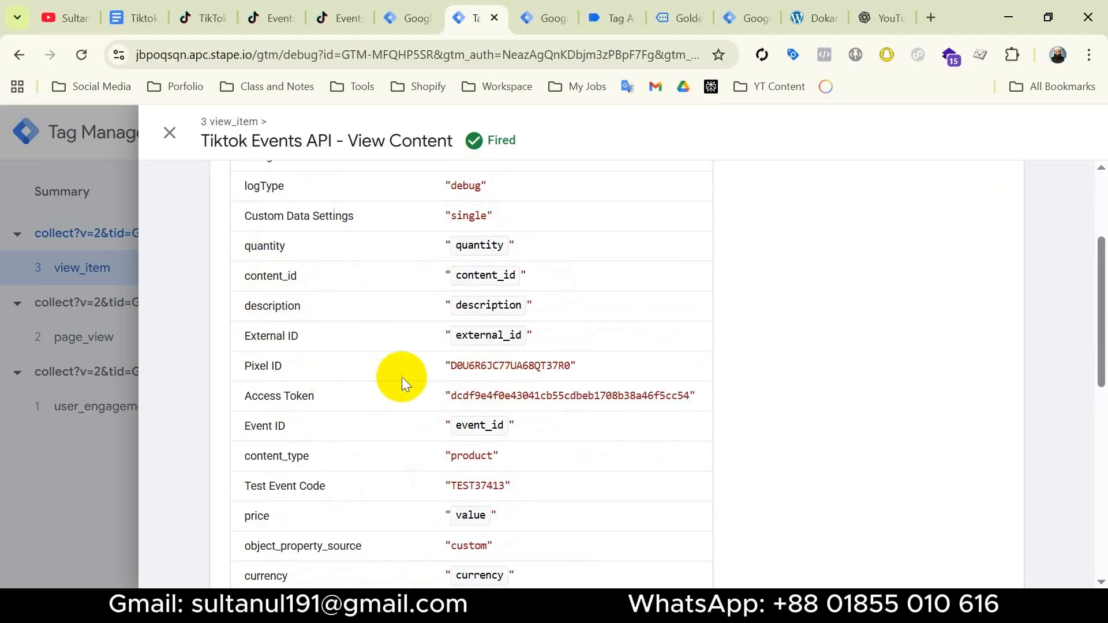
{"action": "scroll", "coordinate": [402, 376], "scroll_direction": "down", "scroll_amount": 9}
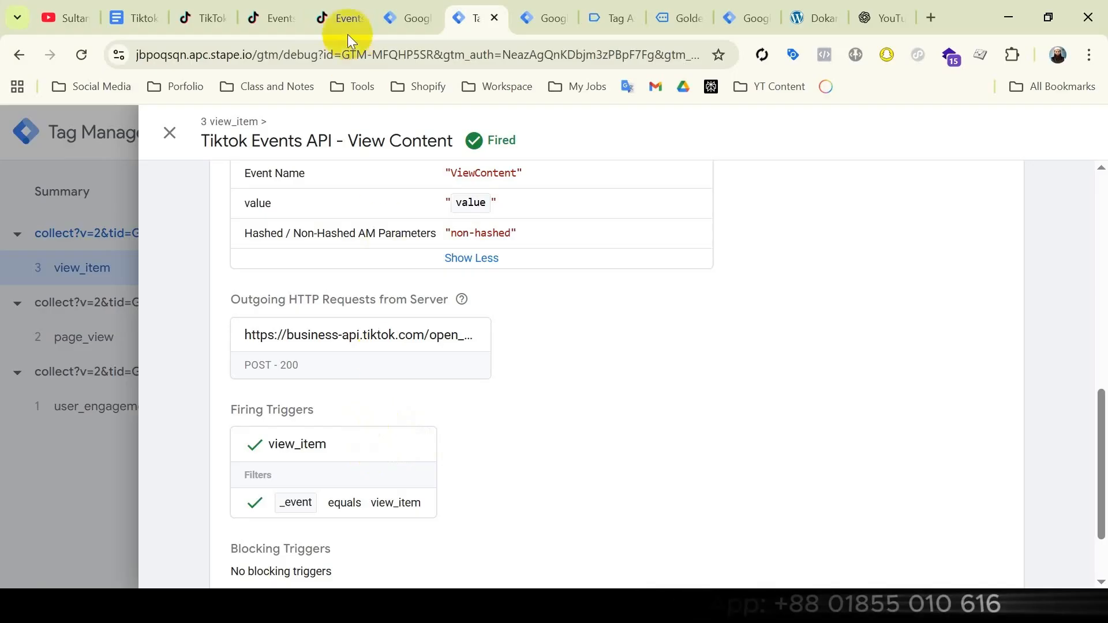
Check the server View Content events in TikTok Events Manager's test activity, and tick "Test and debug the setup" in the Google Docs checklist
{"action": "left_click", "coordinate": [341, 15]}
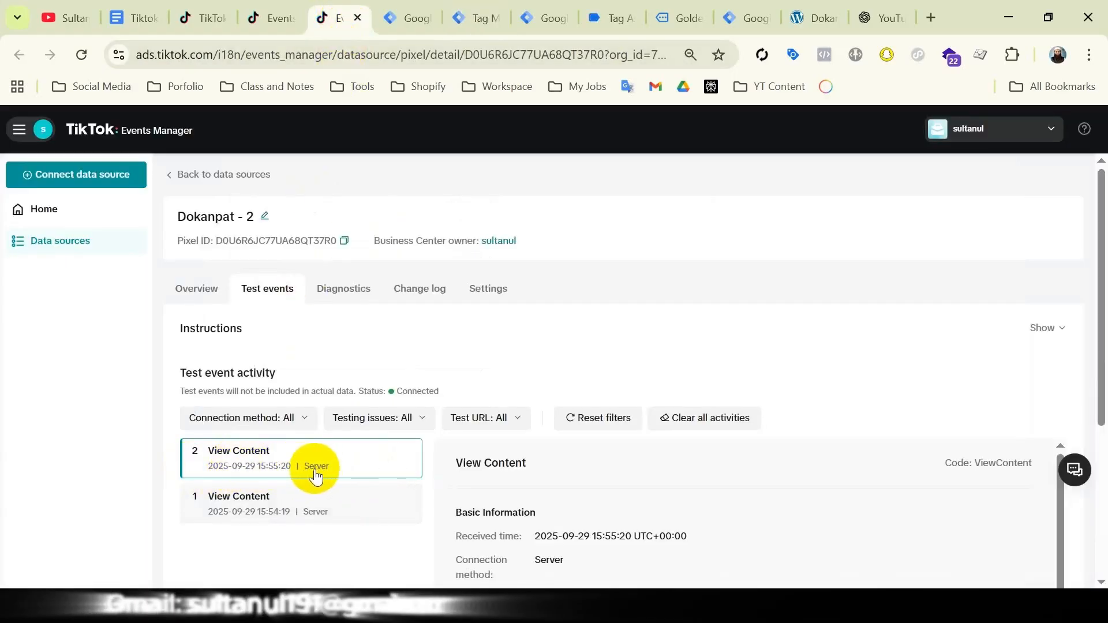
{"action": "scroll", "coordinate": [321, 475], "scroll_direction": "down", "scroll_amount": 2}
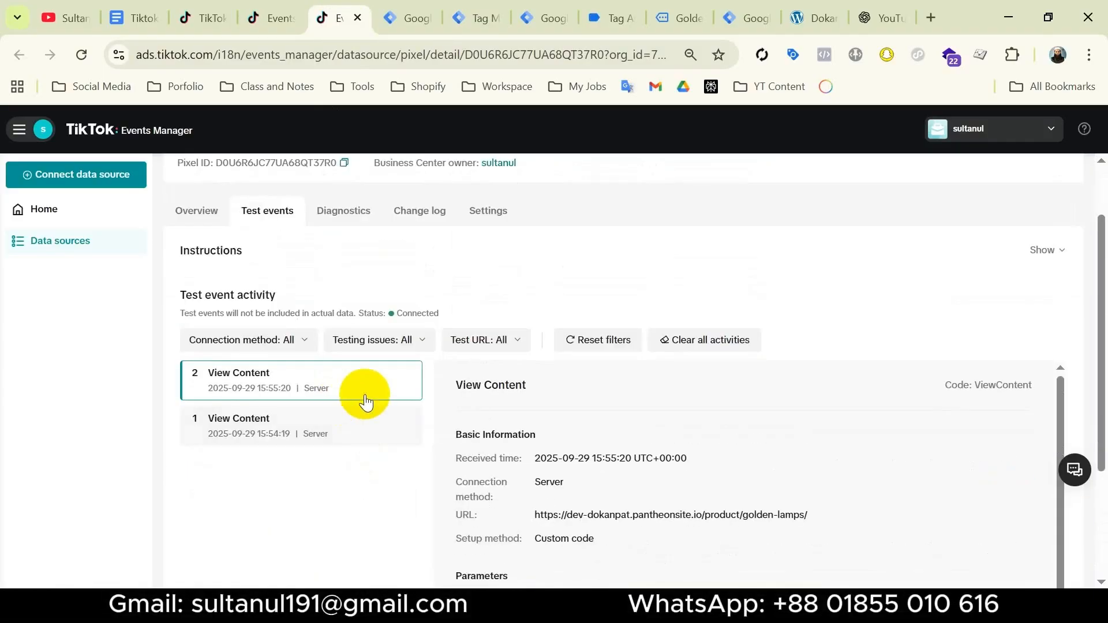
{"action": "left_click", "coordinate": [142, 23]}
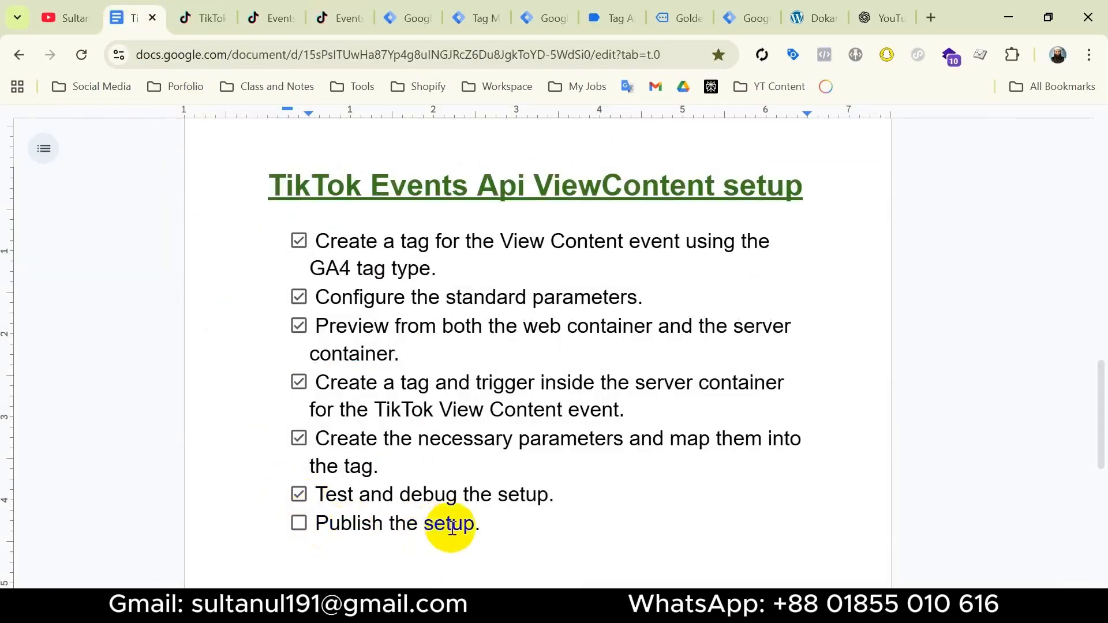
Publish the Dokanpat - Server1 container with "Tiktok Events api view content setup" as both version name and description
{"action": "left_click", "coordinate": [412, 17]}
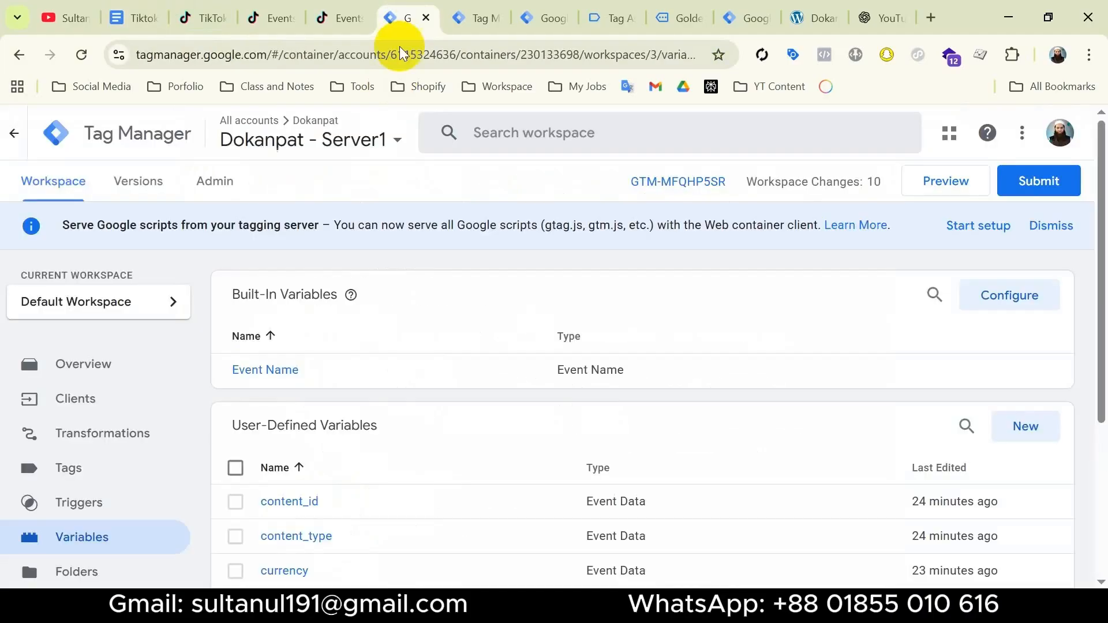
{"action": "left_click", "coordinate": [1040, 184]}
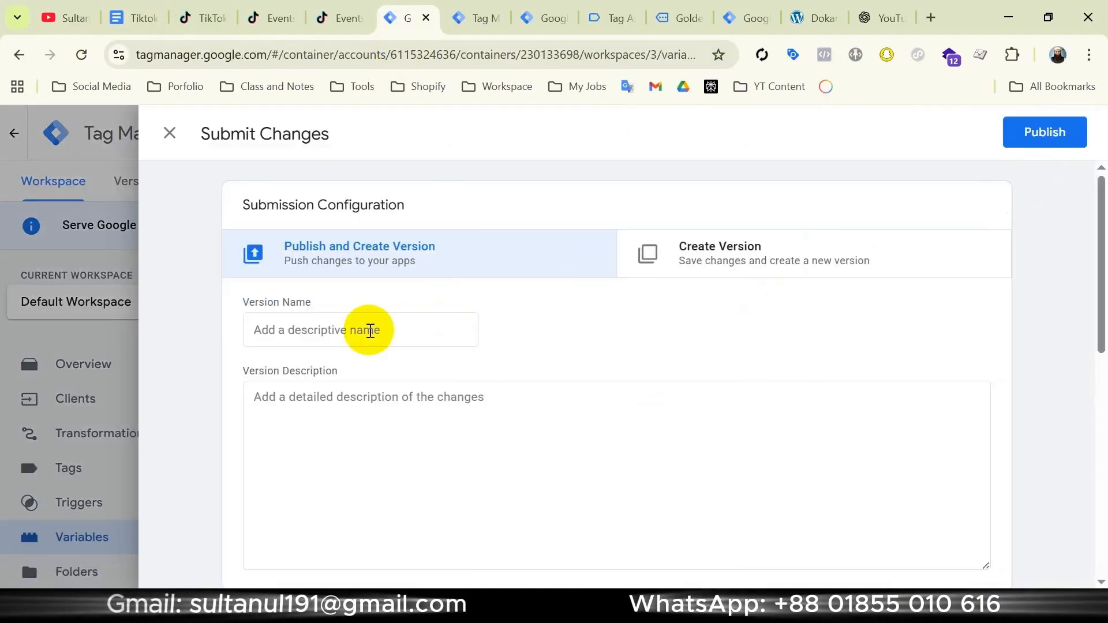
{"action": "left_click", "coordinate": [366, 332]}
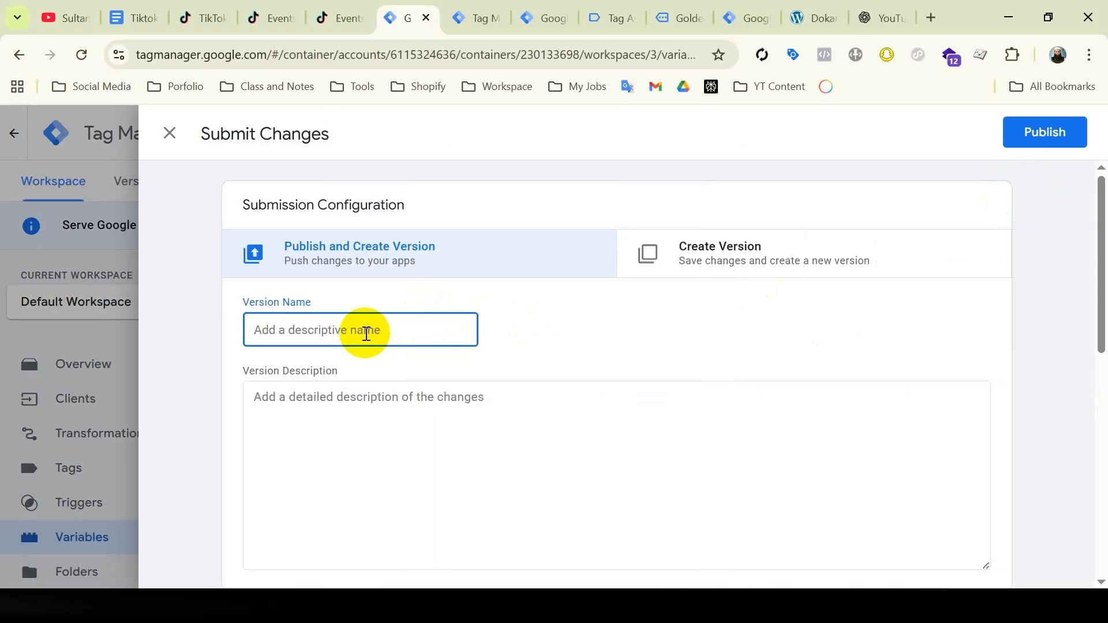
{"action": "type", "text": "Tiktok Events api view"}
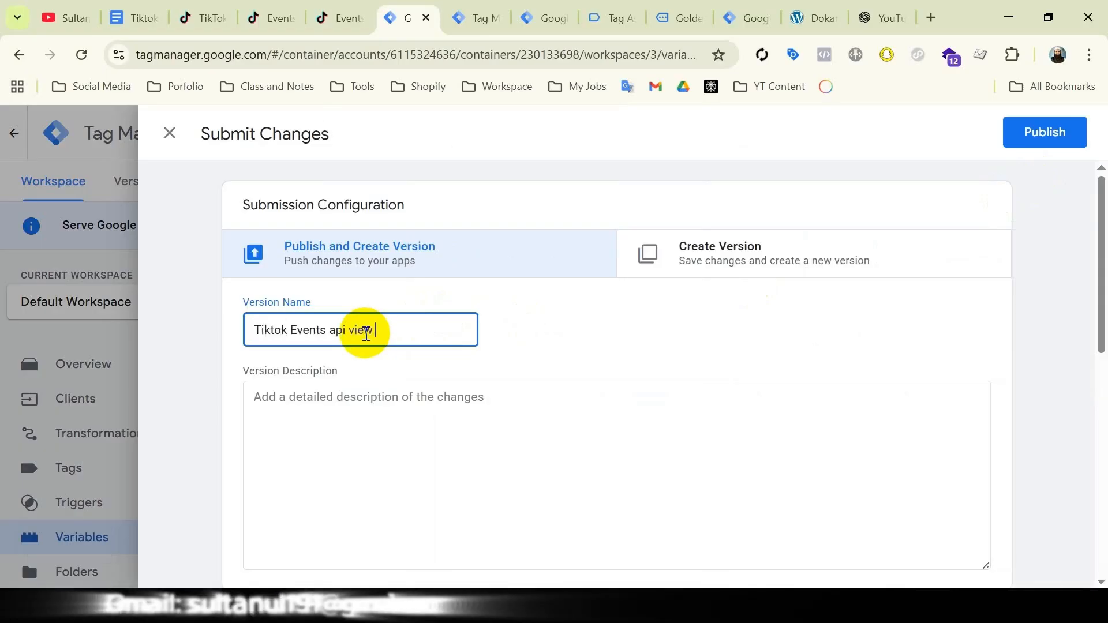
{"action": "type", "text": " content setup"}
{"action": "key", "text": "ctrl+a"}
{"action": "key", "text": "ctrl+c"}
{"action": "left_click", "coordinate": [379, 415]}
{"action": "key", "text": "ctrl+v"}
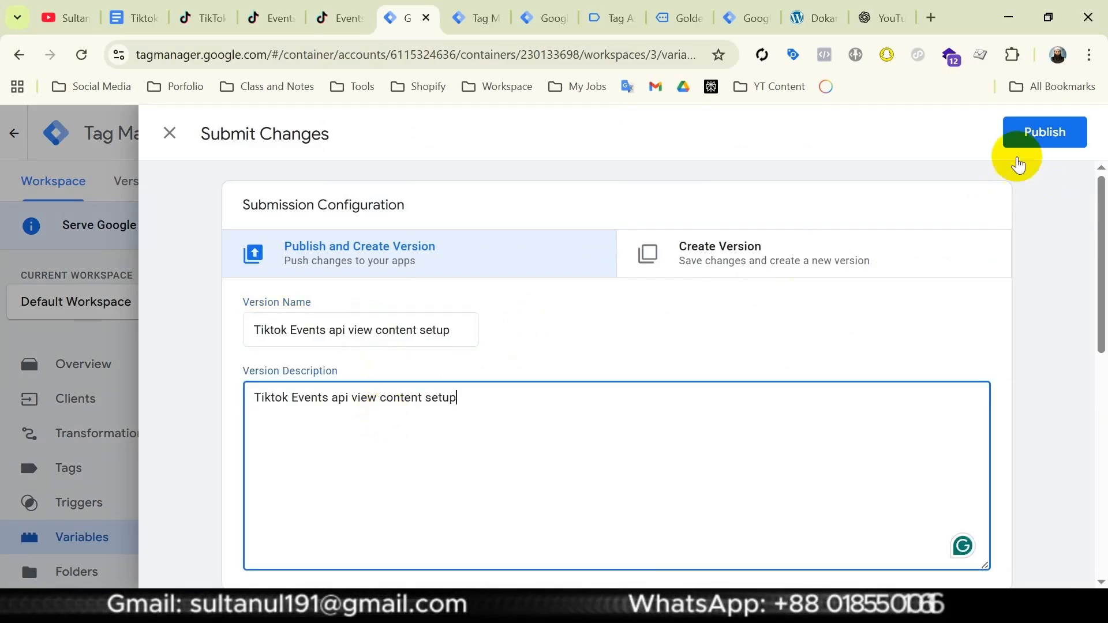
{"action": "left_click", "coordinate": [1047, 138]}
Publish the web container with the same version name and description, "Tiktok Events api view content setup"
{"action": "left_click", "coordinate": [544, 17]}
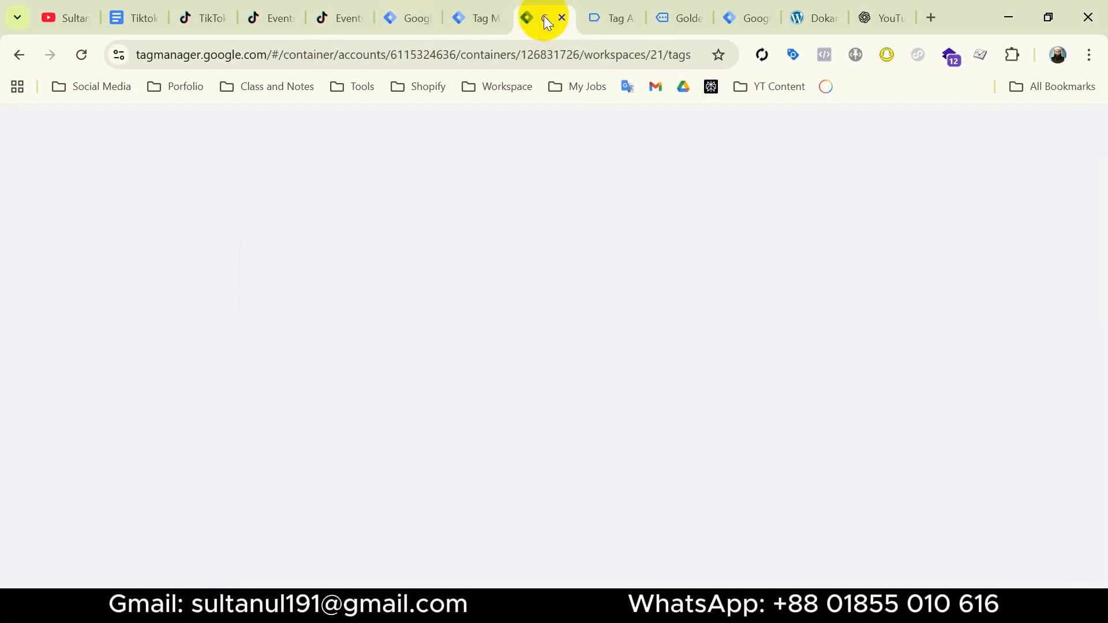
{"action": "left_click", "coordinate": [1036, 181]}
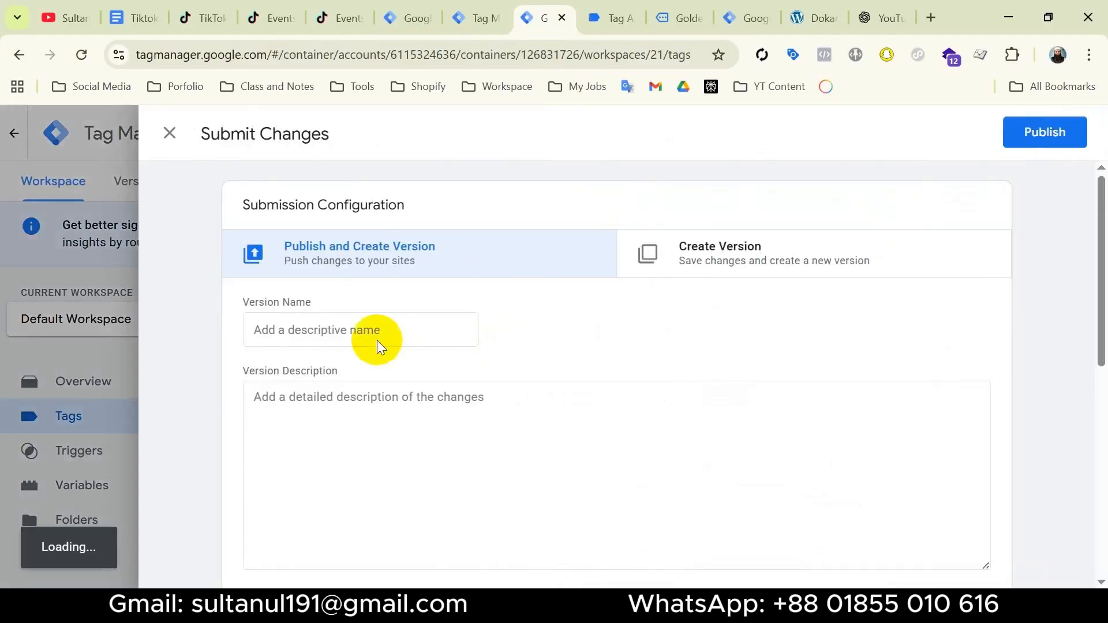
{"action": "left_click", "coordinate": [439, 404]}
{"action": "key", "text": "ctrl+v"}
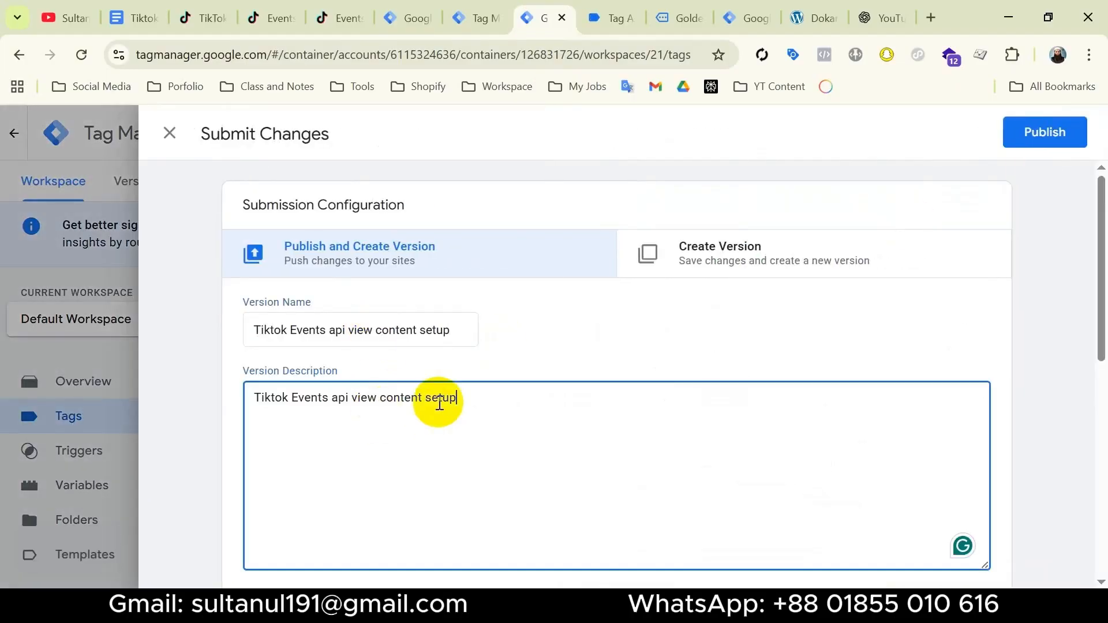
{"action": "left_click", "coordinate": [1030, 138]}
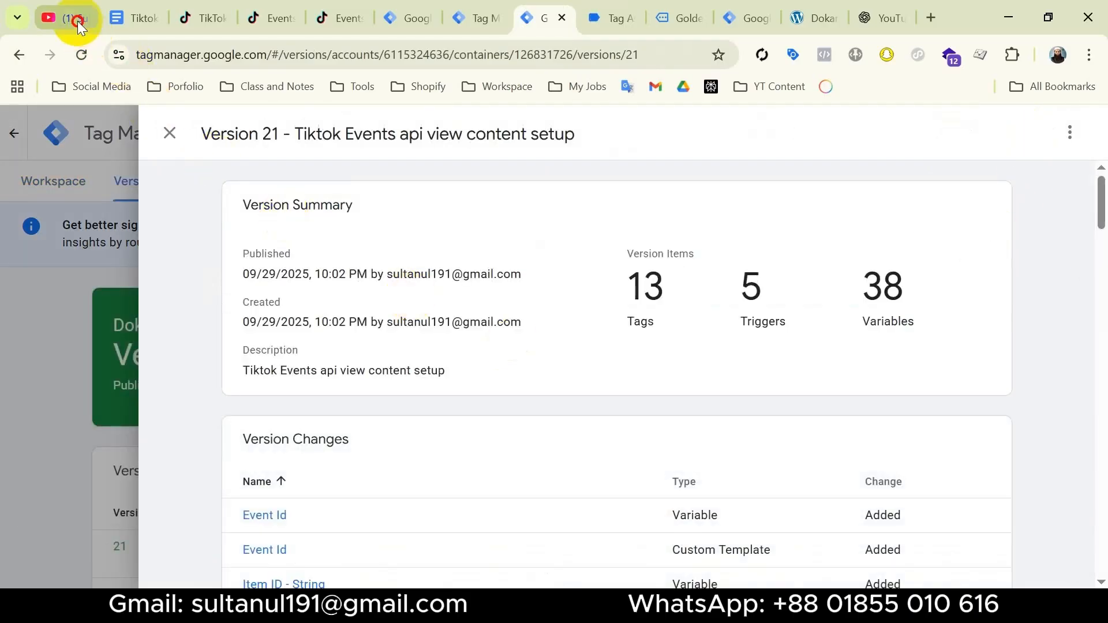
Switch to the open YouTube channel page
{"action": "left_click", "coordinate": [77, 21]}
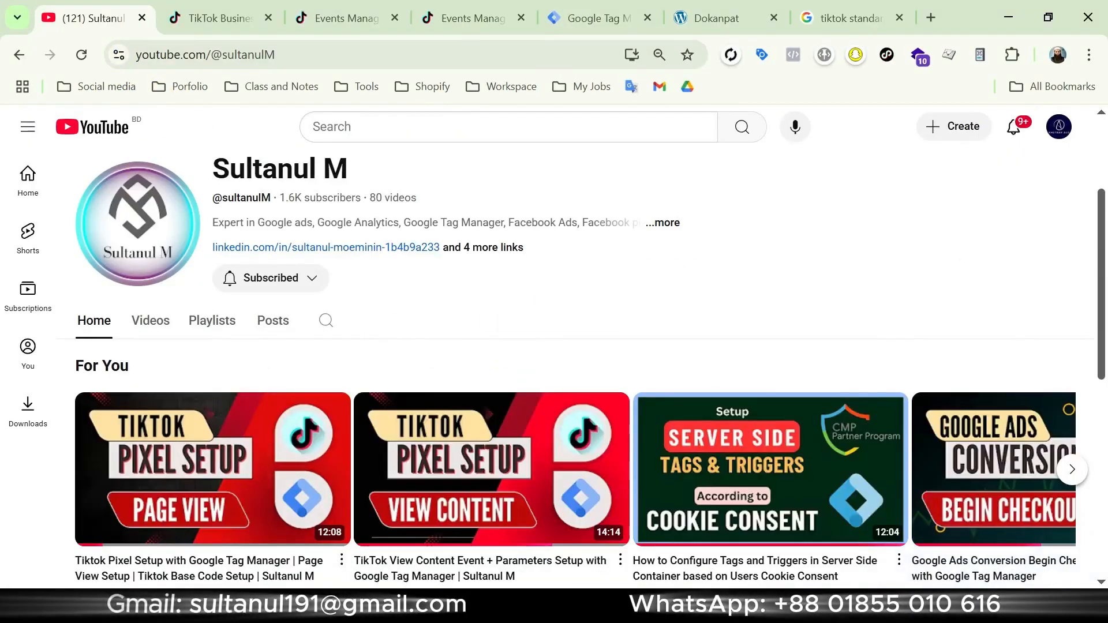